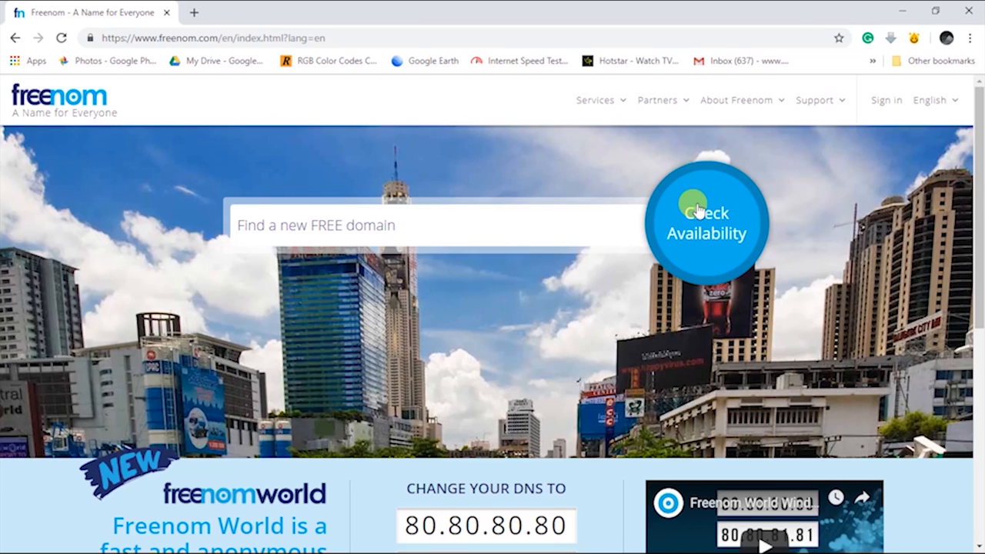
Go to the Freenom sign-in page from the top-right Sign in link
left_click(885, 100)
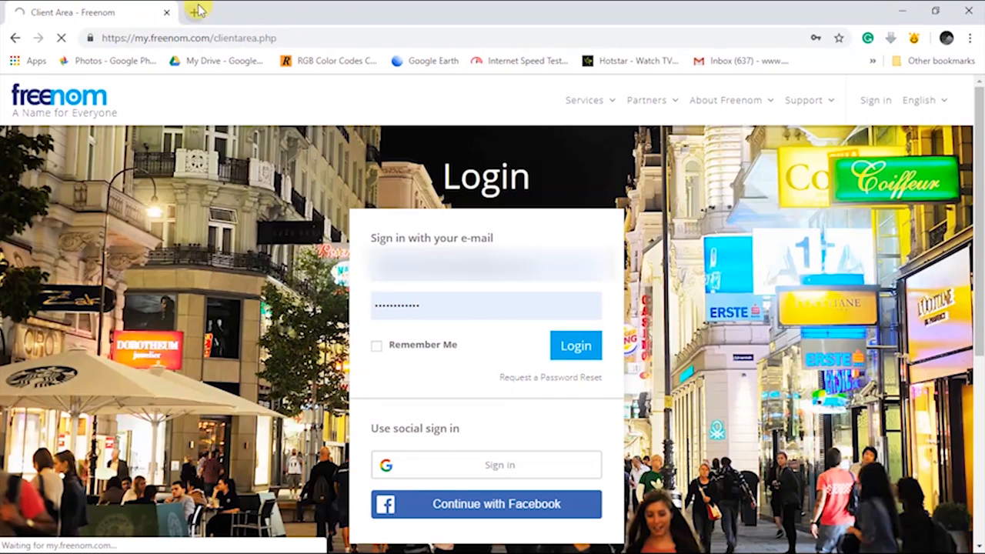
Minimize the browser and refresh the Windows desktop three times
left_click(899, 13)
right_click(570, 152)
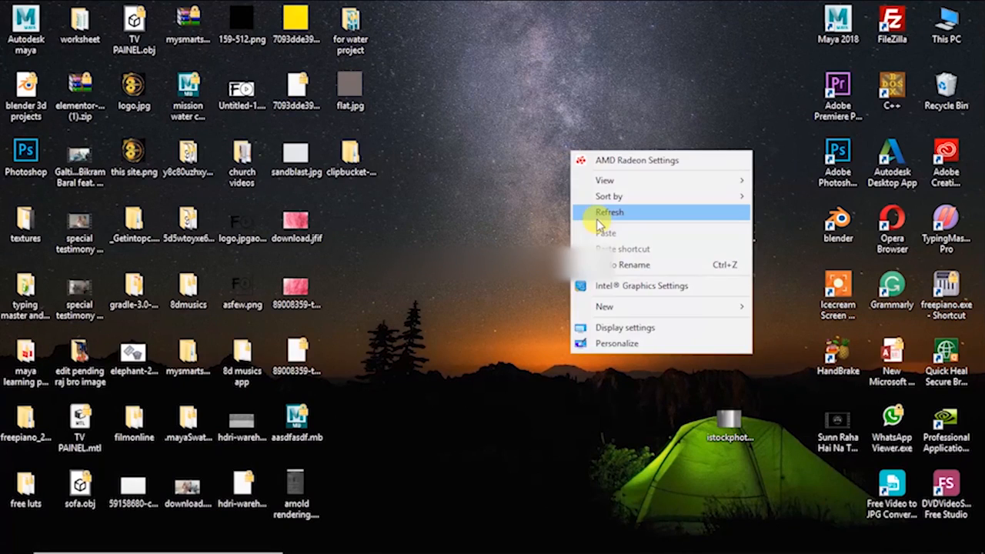
left_click(596, 219)
right_click(546, 107)
left_click(580, 166)
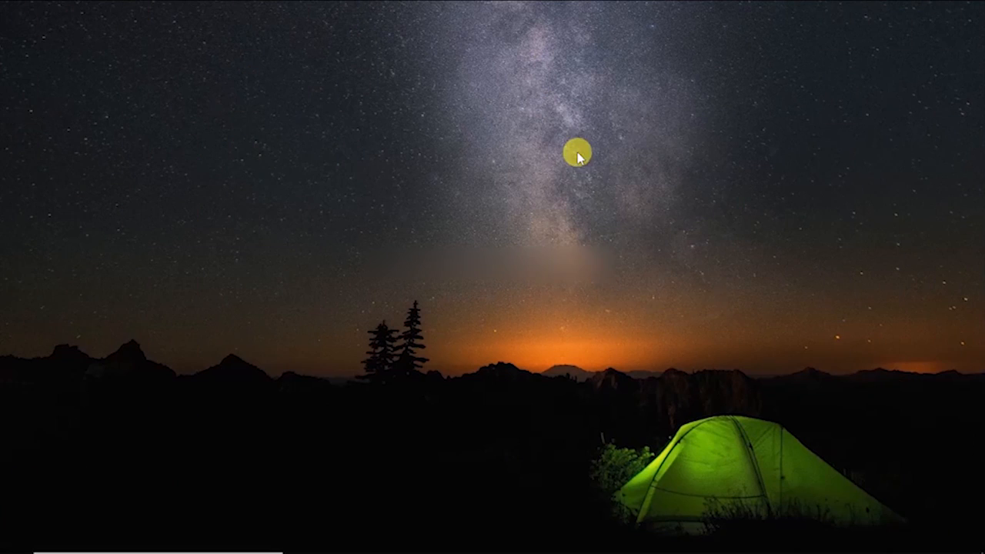
right_click(577, 151)
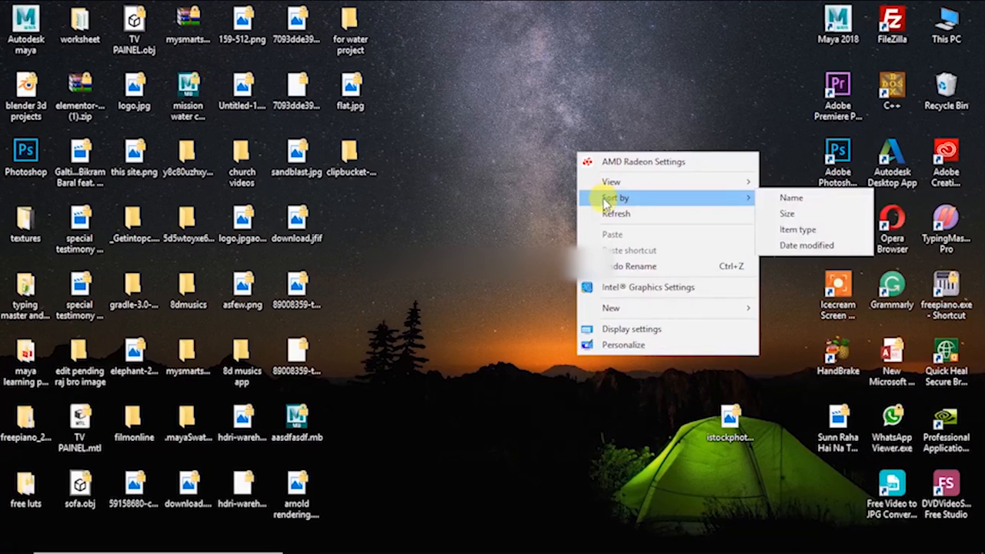
left_click(612, 220)
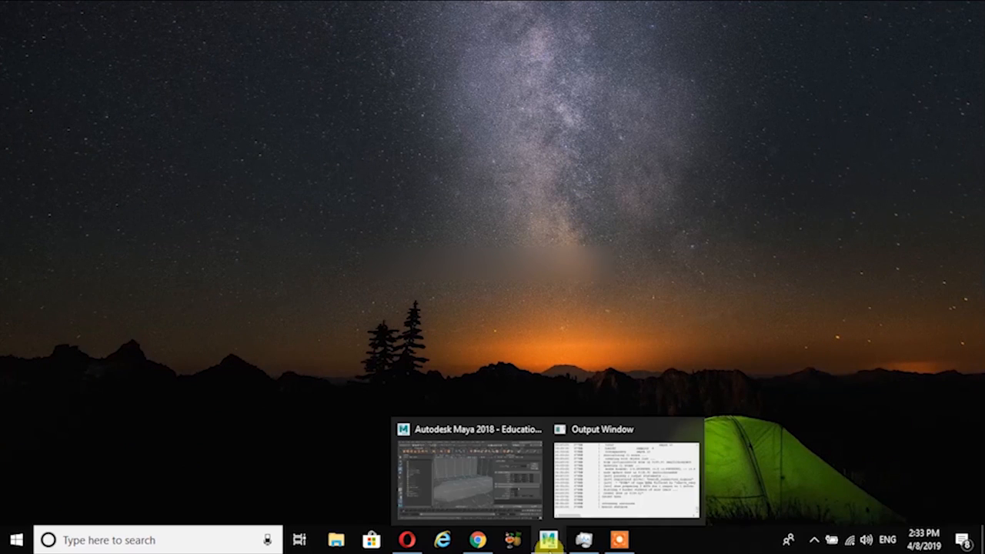
Return to the Freenom client area and go to Services > Register a New Domain
left_click(477, 538)
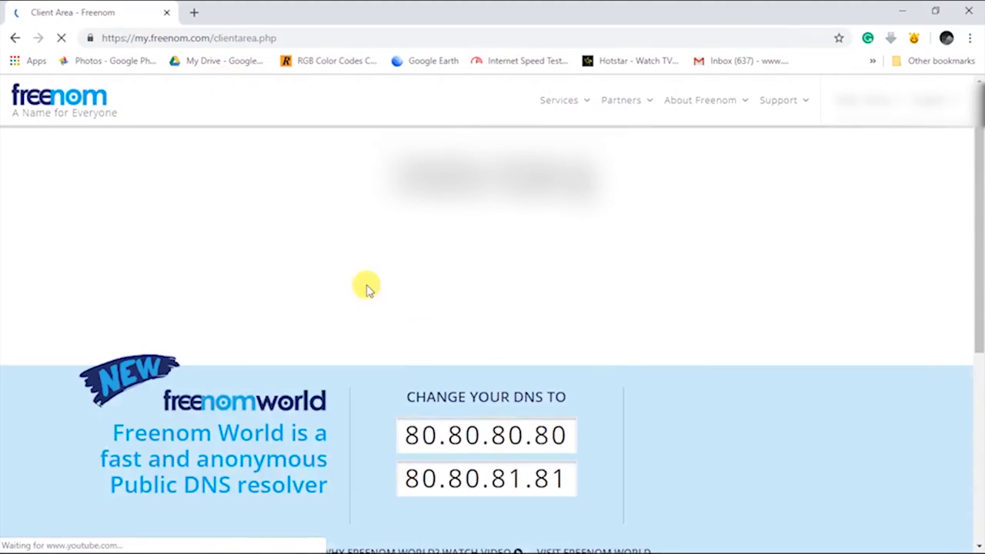
scroll(554, 323, "down", 2)
scroll(544, 327, "up", 2)
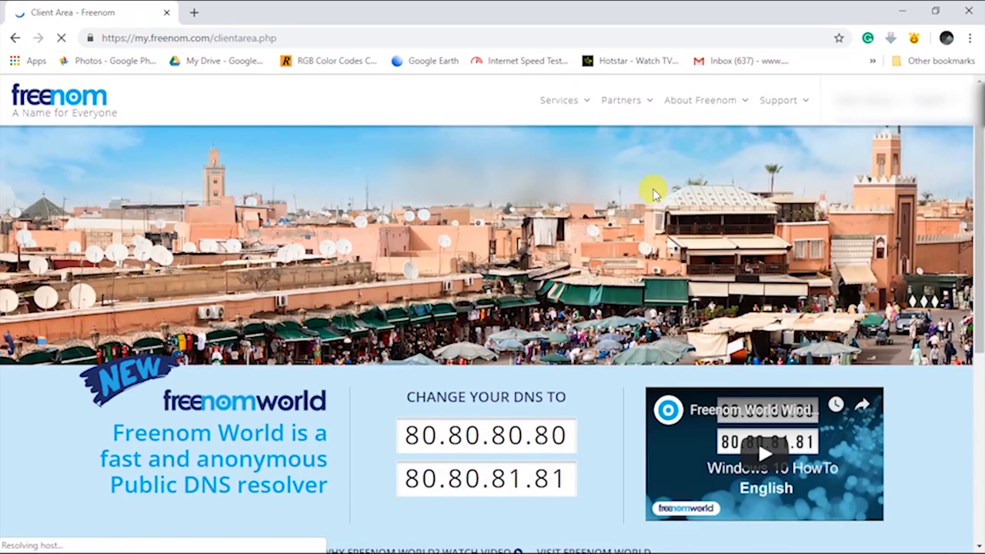
left_click(562, 100)
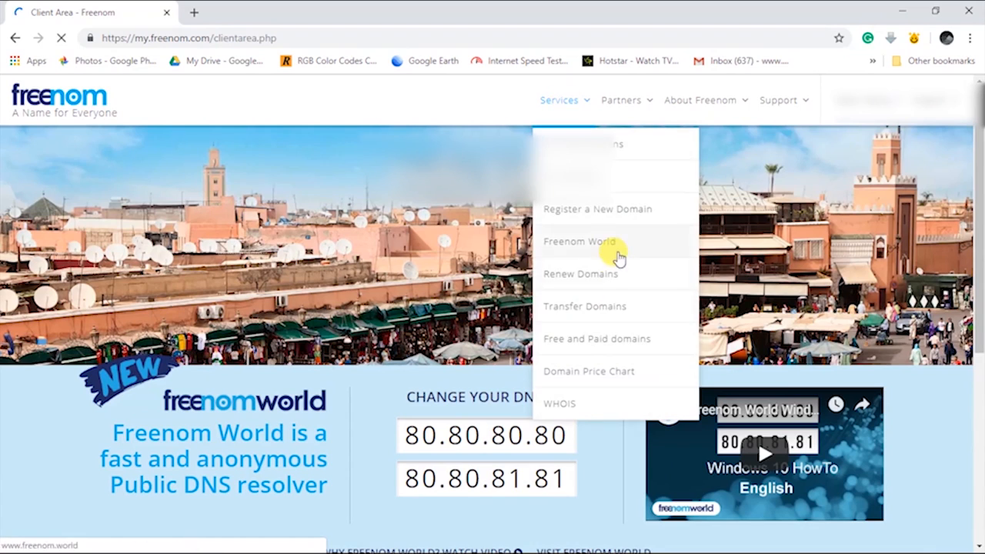
left_click(619, 223)
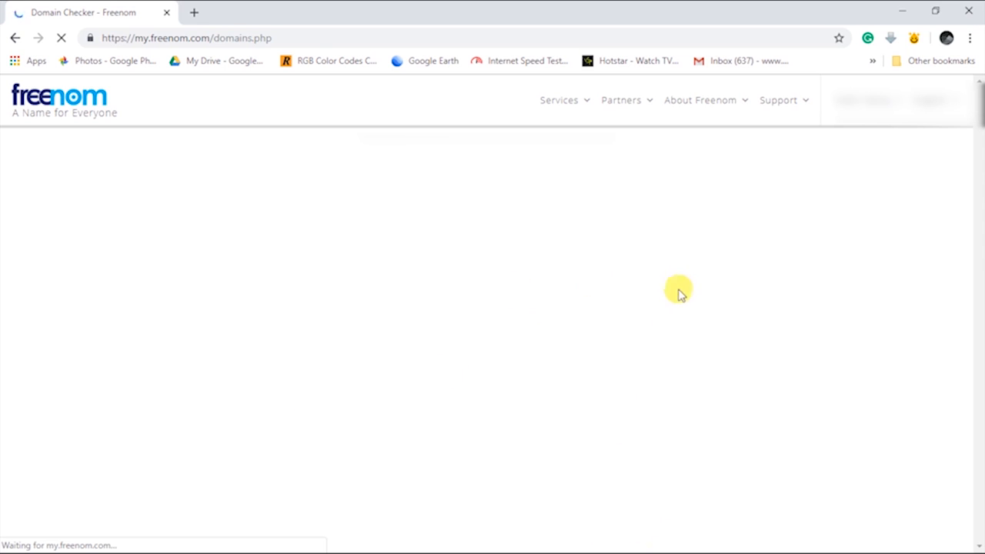
Enter 'tuitionhouse' in the Find your new Domain box, correcting the typos
left_click(903, 11)
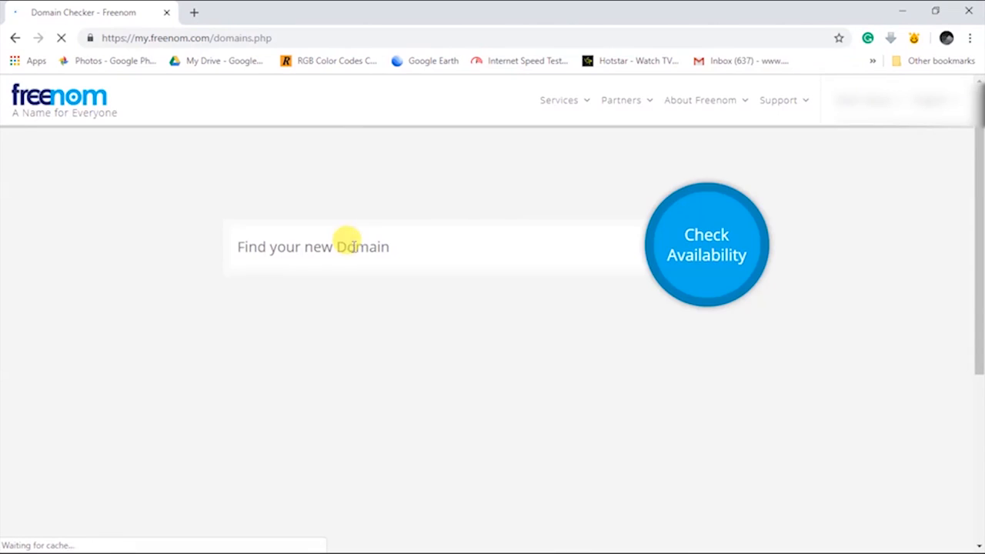
left_click(370, 255)
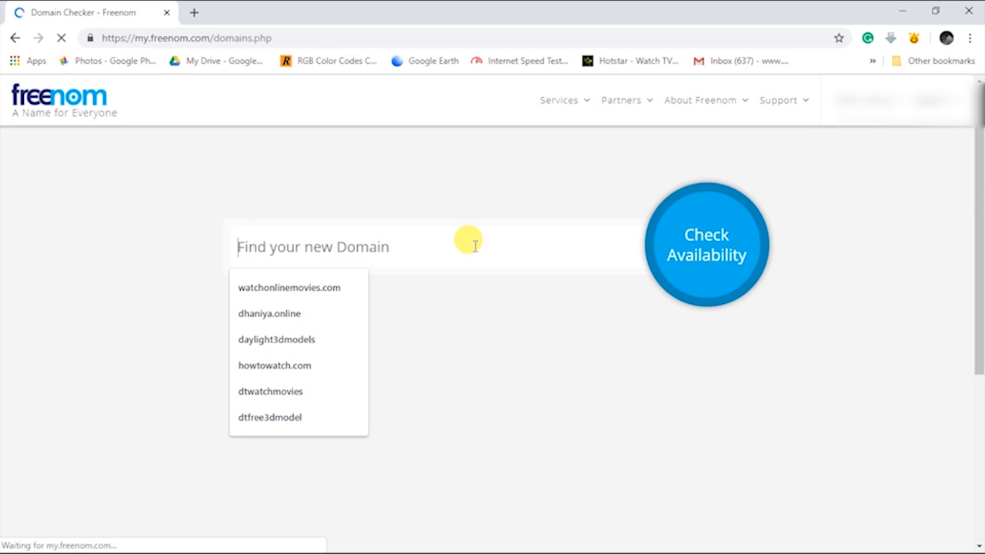
type("u")
key("BackSpace")
key("BackSpace")
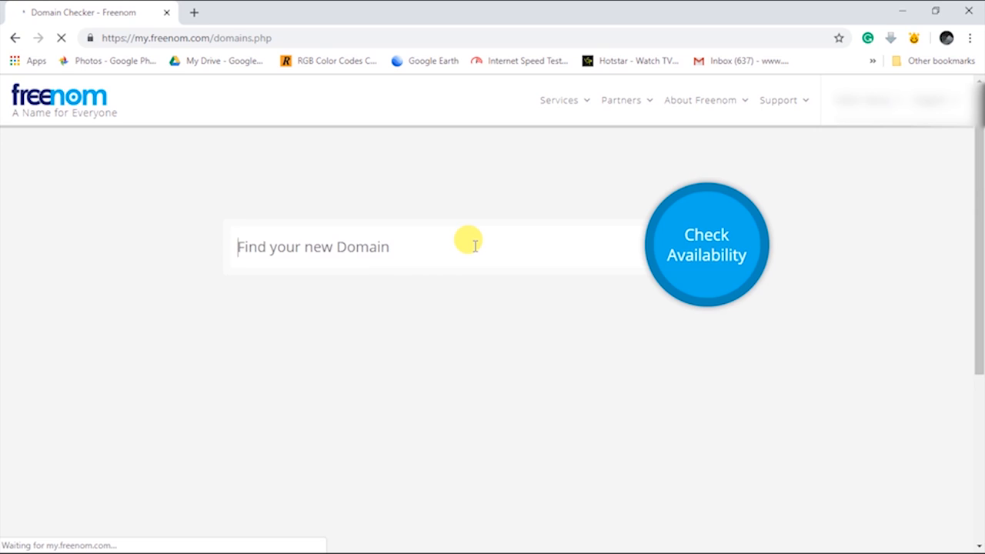
type("rui")
key("BackSpace")
key("BackSpace")
type("tuitionhouse")
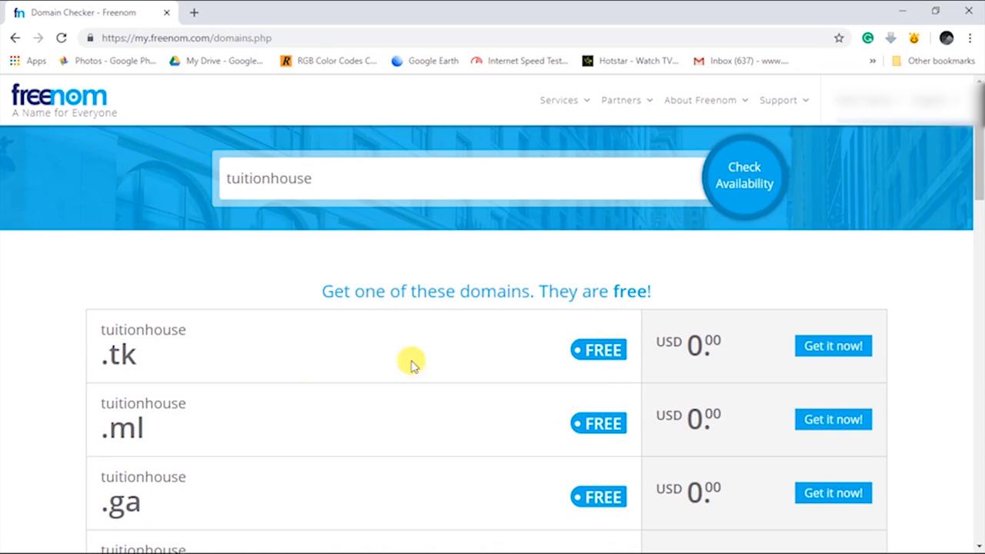
scroll(408, 361, "down", 3)
scroll(209, 290, "up", 1)
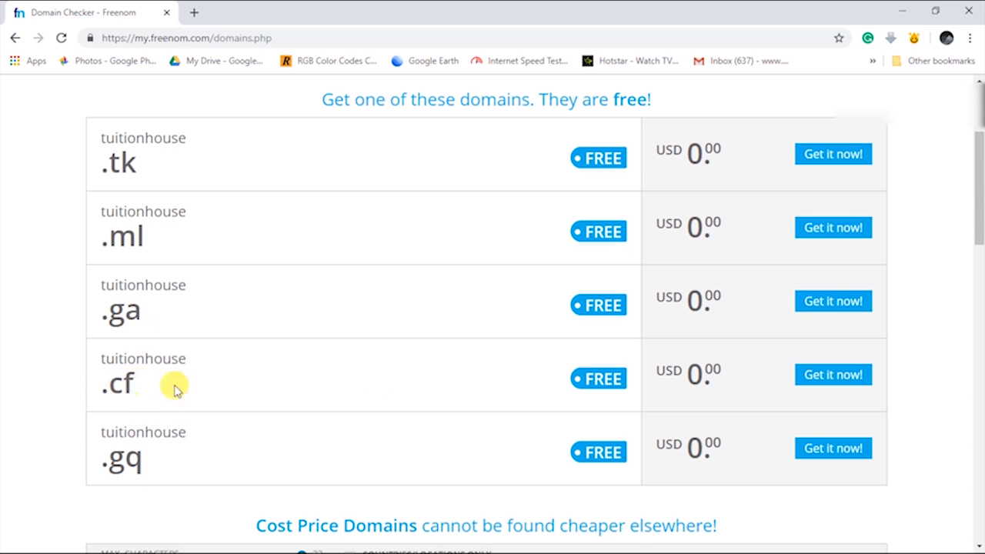
scroll(143, 378, "down", 10)
scroll(421, 275, "up", 1)
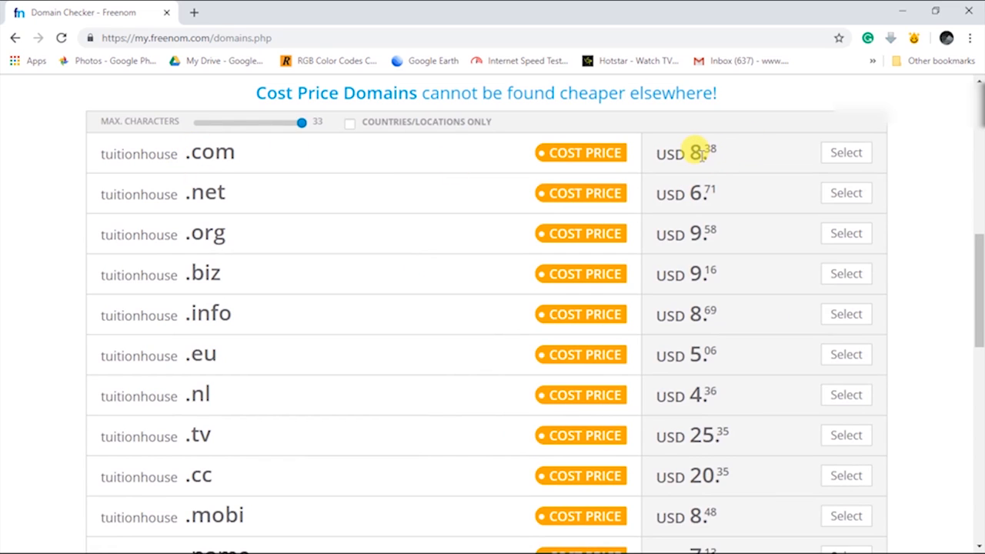
mouse_move(699, 155)
left_mouse_down()
mouse_move(691, 155)
mouse_move(707, 145)
left_mouse_up()
triple_click(726, 149)
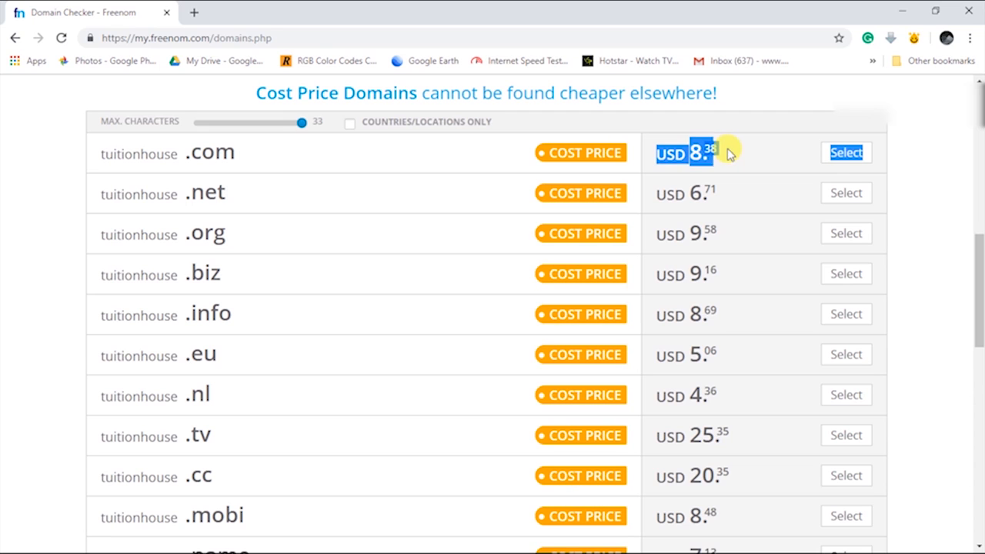
left_click(717, 149)
triple_click(720, 146)
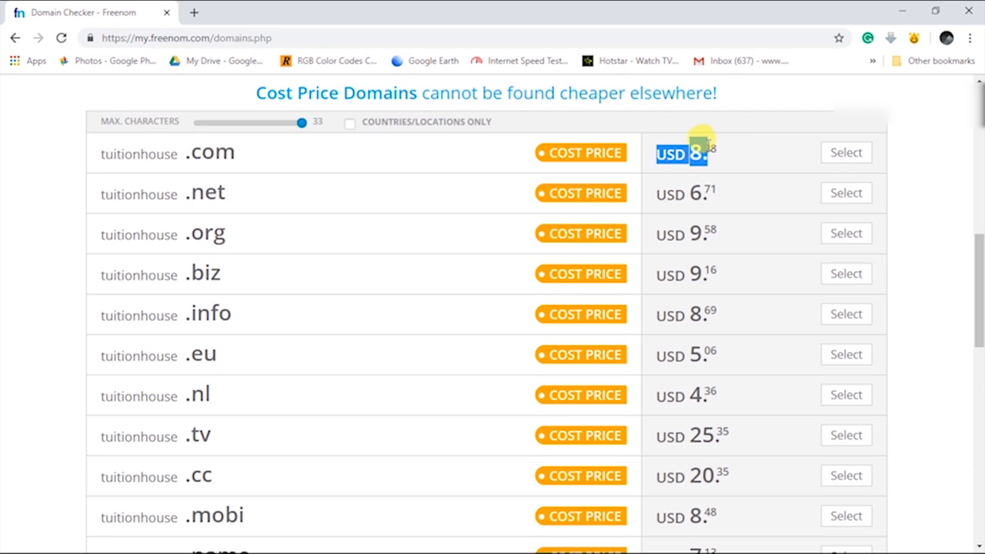
left_click(717, 148)
scroll(723, 161, "up", 7)
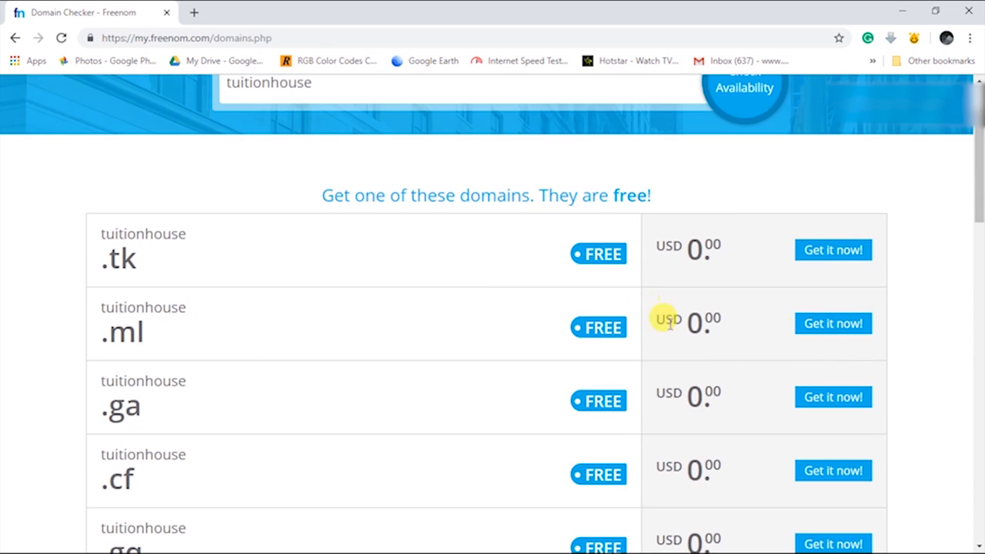
Take the free tuitionhouse.ml, go to checkout, and choose a 12 Months @ FREE period
left_click(815, 327)
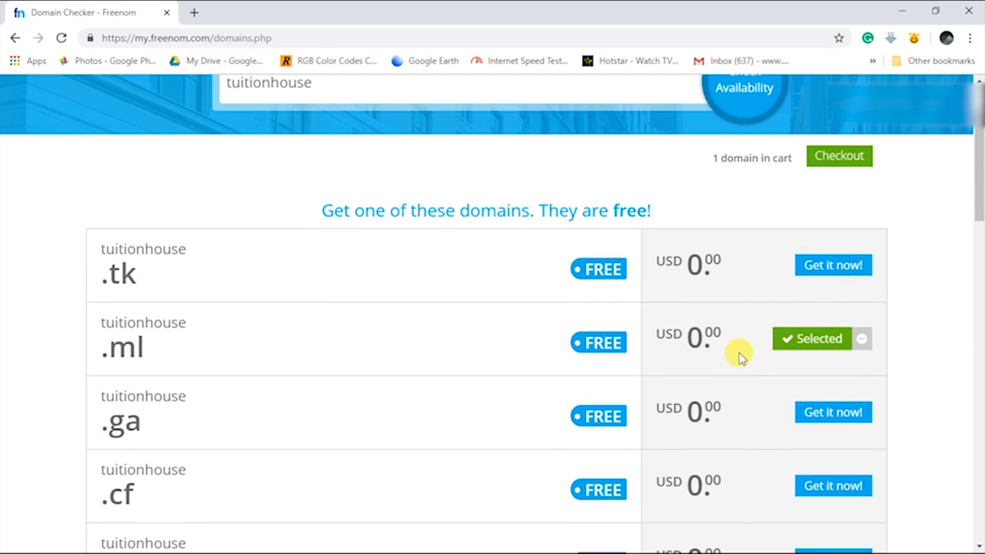
left_click(852, 162)
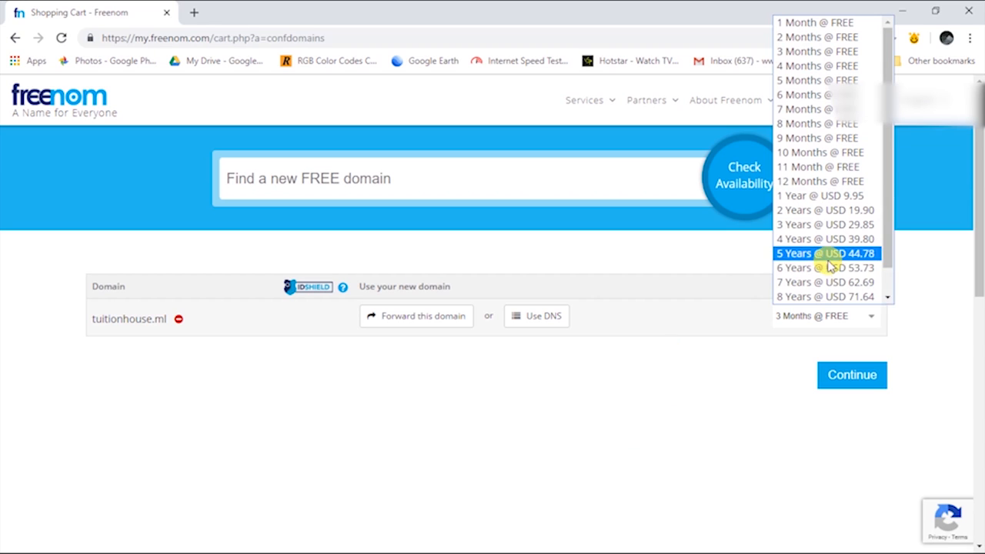
left_click(836, 183)
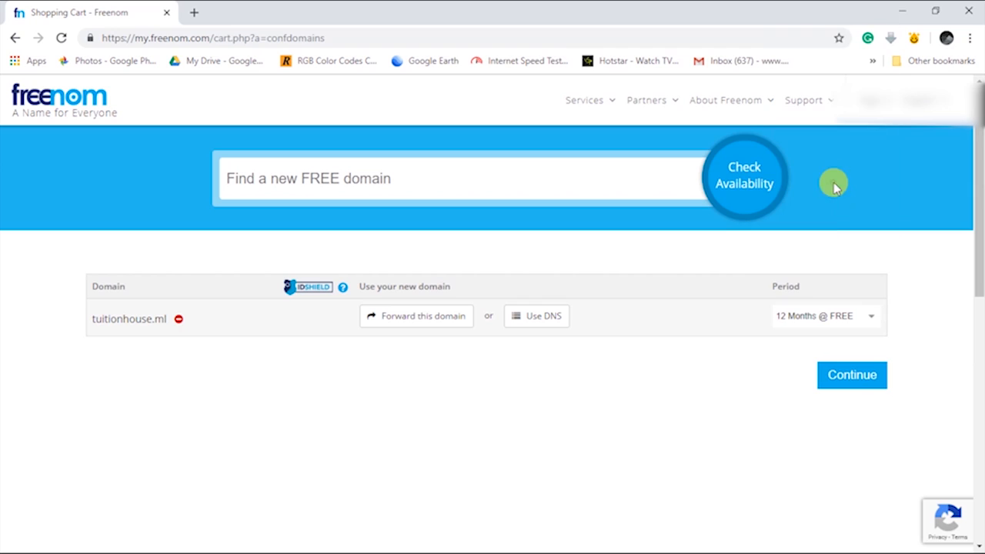
Continue to Review & Checkout and confirm the $0.00USD total due for tuitionhouse.ml
left_click(862, 377)
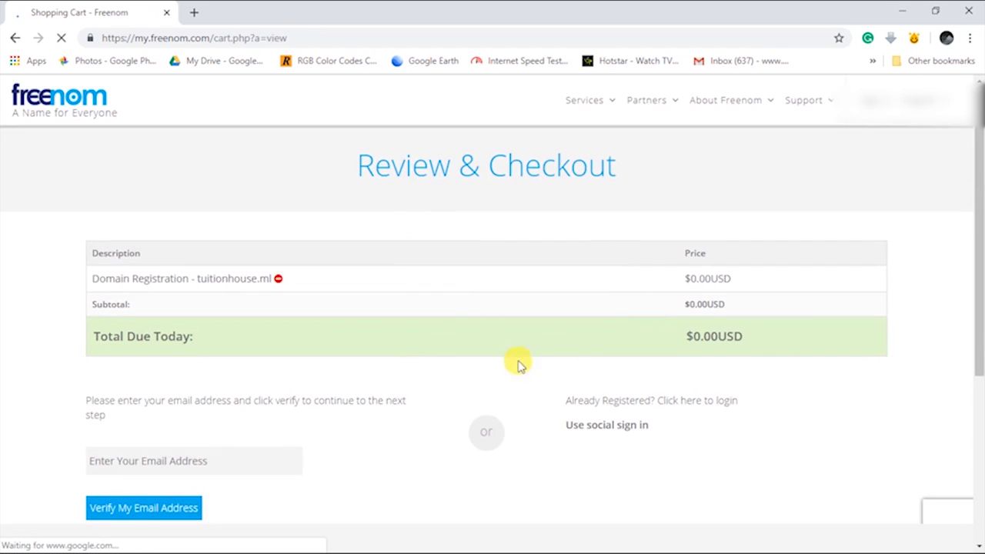
left_click_drag(685, 279, 772, 340)
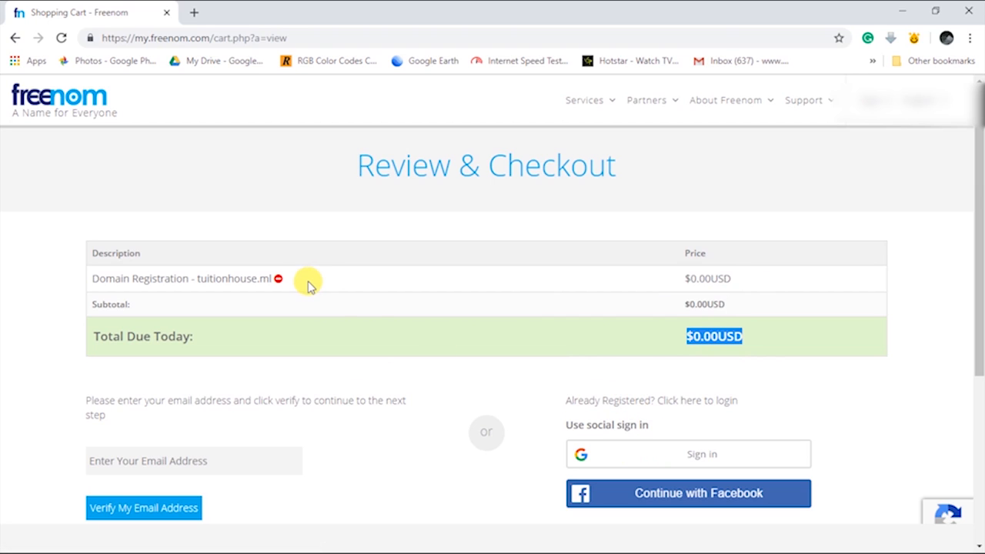
scroll(695, 461, "down", 3)
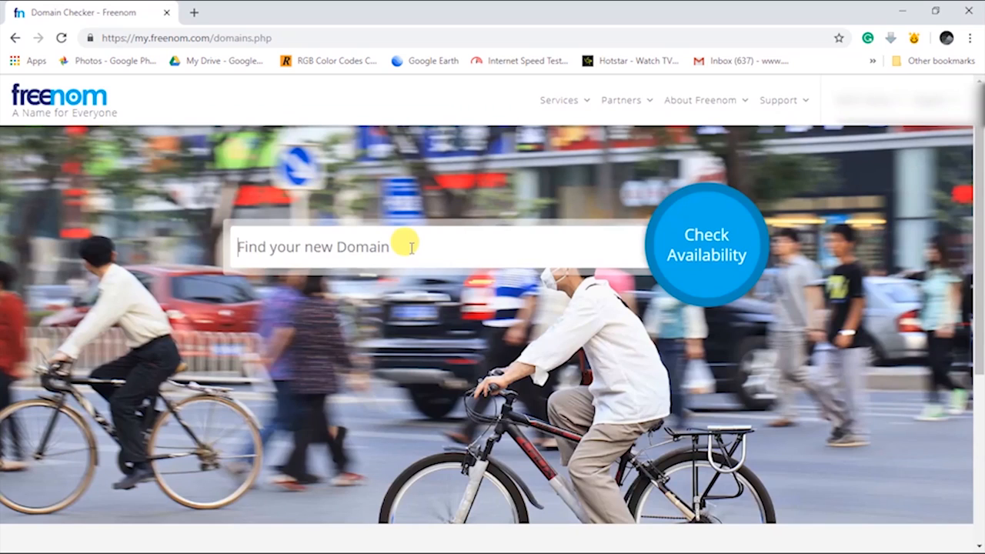
Re-search 'tuitionhouse', check out with the free .ml, and compare the paid .org price
type("tuition house")
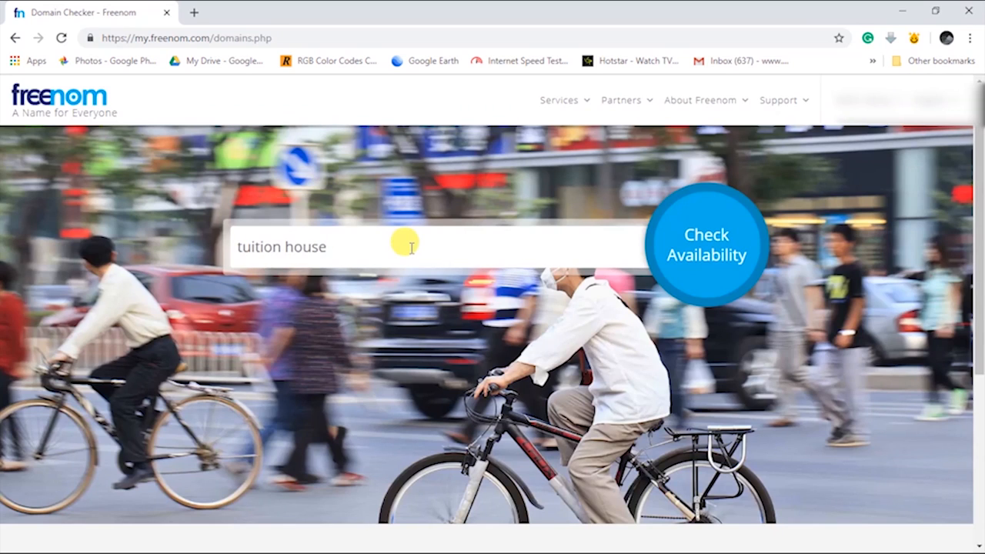
key("BackSpace")
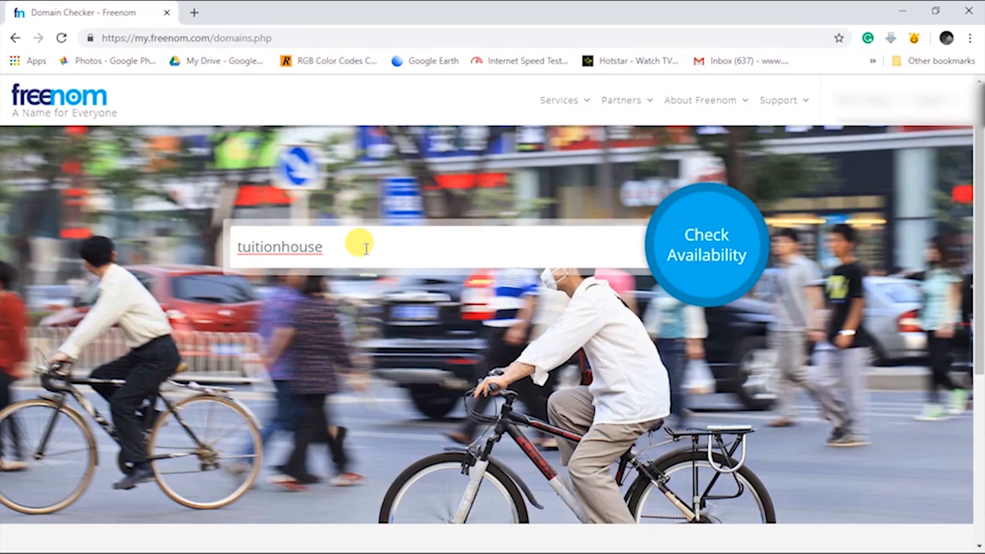
left_click(709, 265)
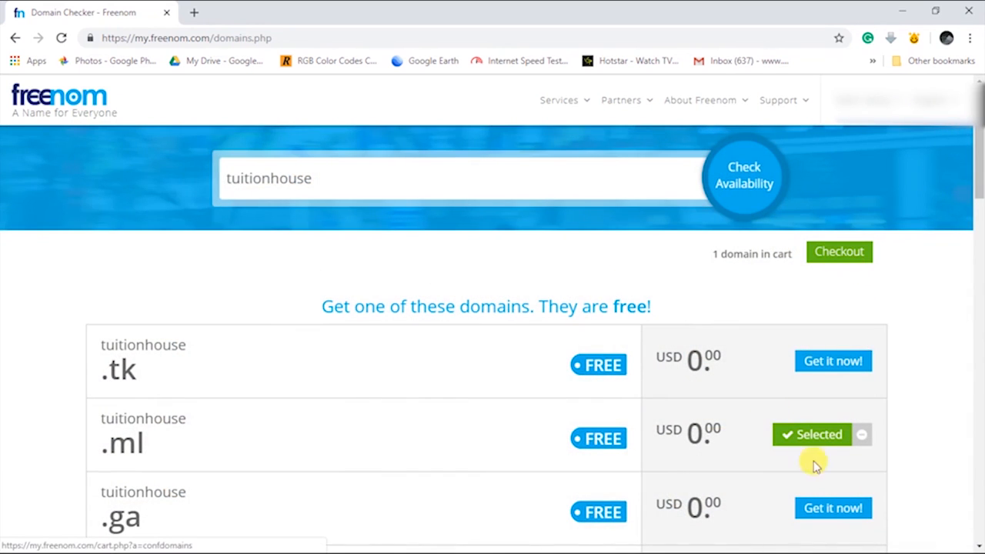
left_click(854, 254)
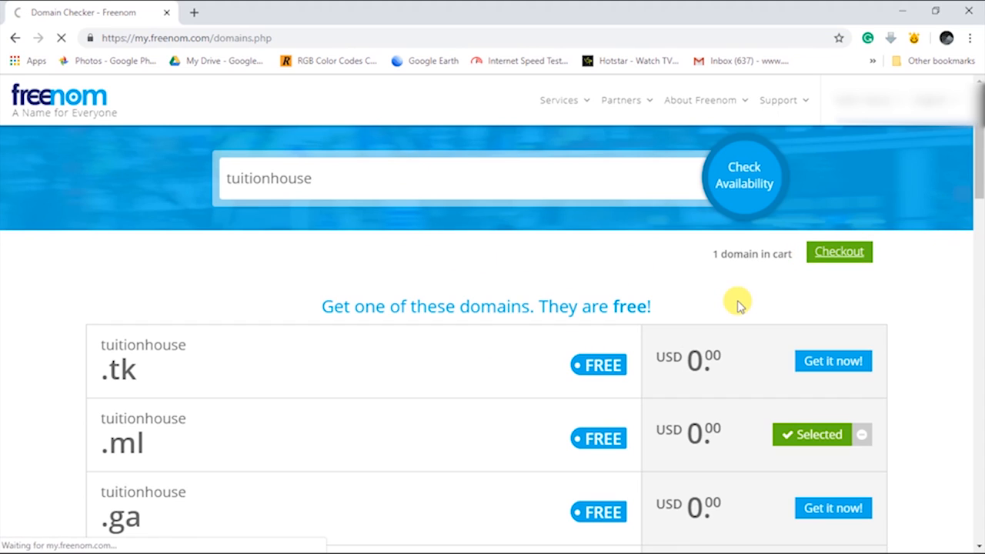
scroll(692, 306, "down", 6)
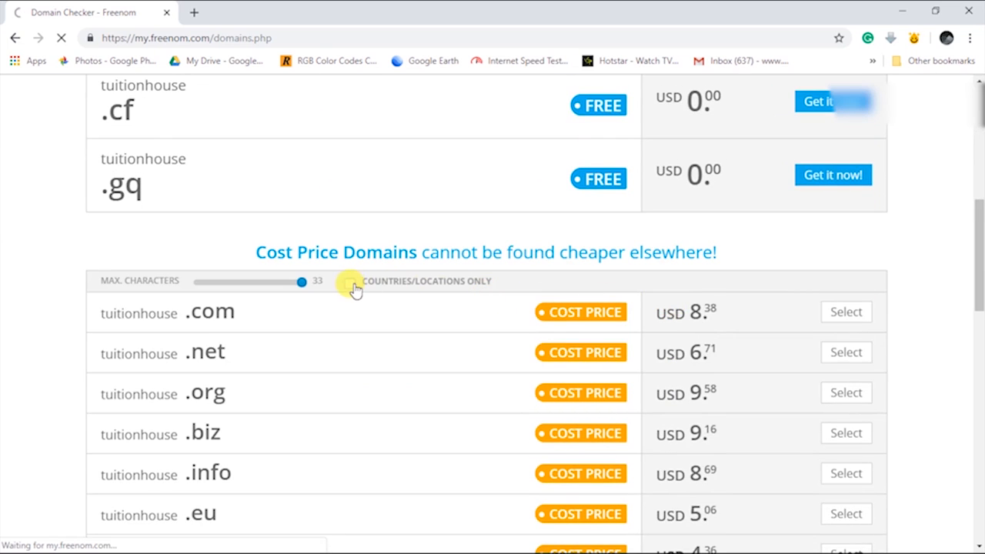
scroll(723, 362, "down", 1)
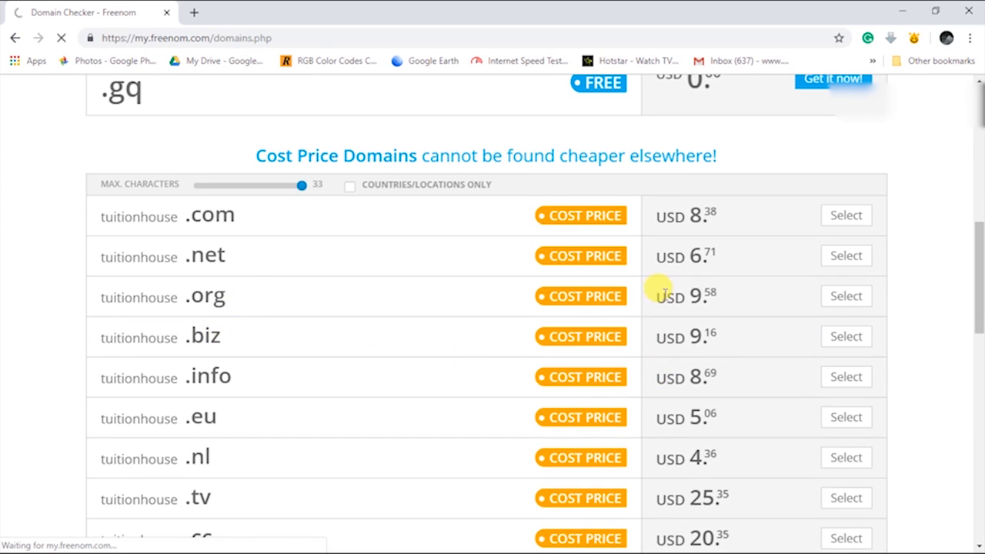
left_click_drag(695, 292, 705, 291)
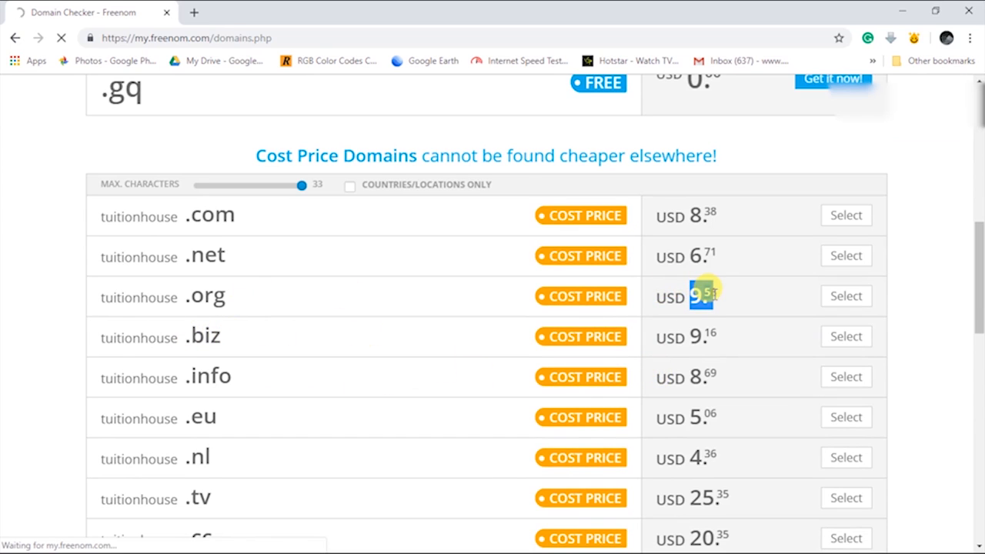
scroll(699, 300, "up", 7)
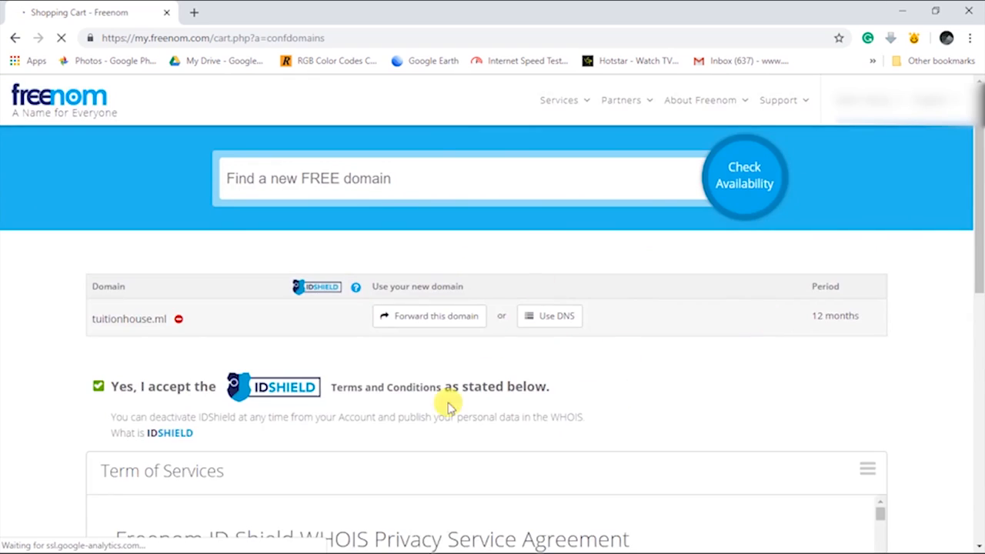
Continue to Review & Checkout, accept the Terms & Conditions, and complete the tuitionhouse.ml order
left_click(850, 382)
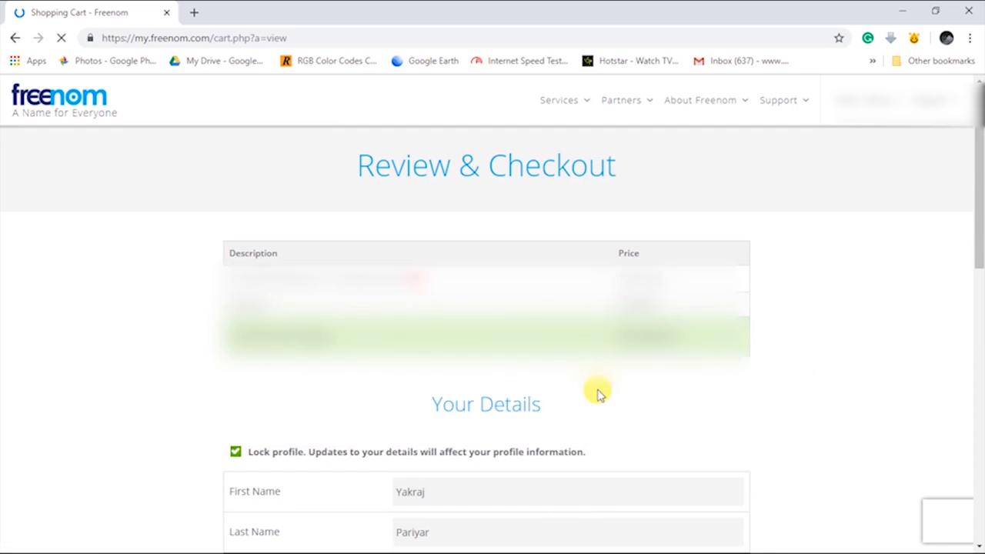
scroll(596, 391, "down", 15)
left_click(382, 184)
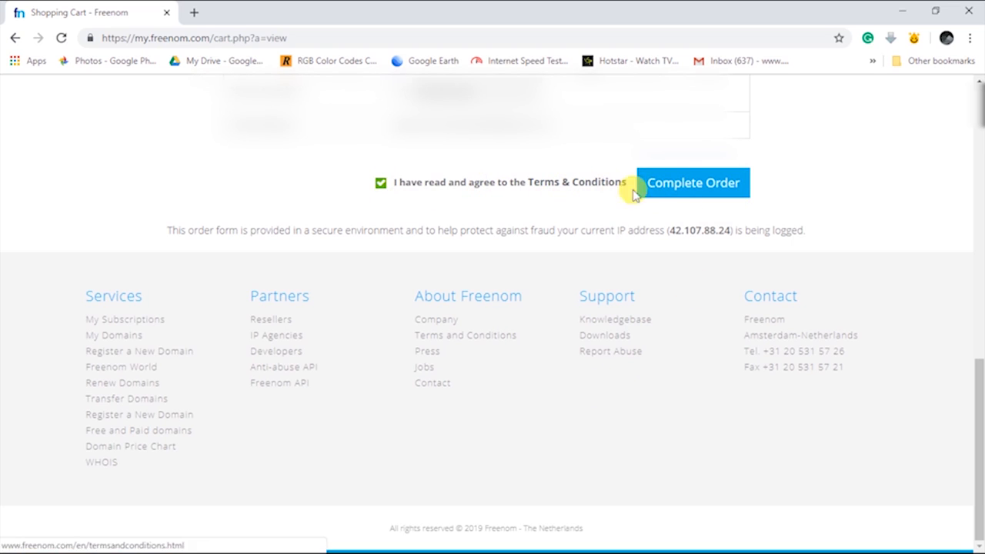
left_click(674, 192)
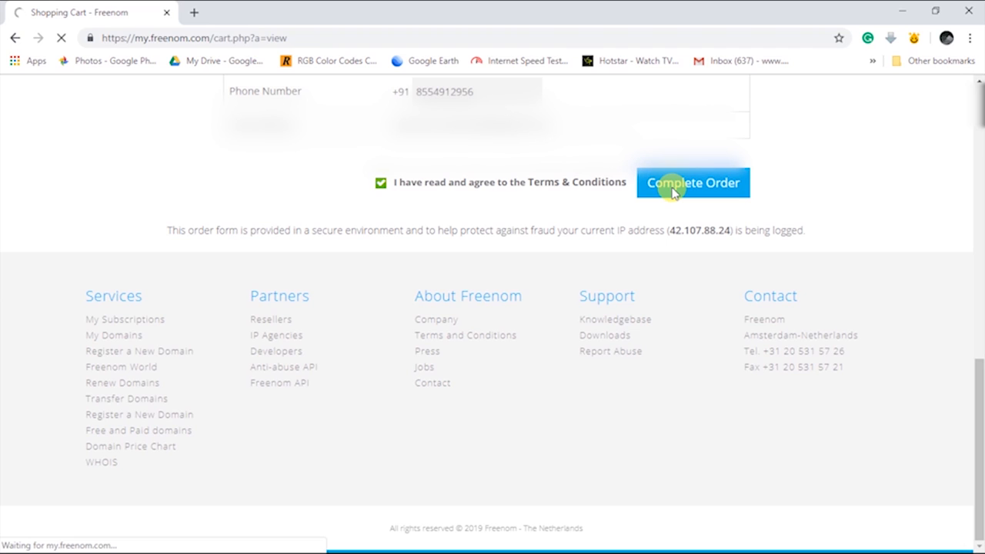
scroll(505, 217, "up", 3)
scroll(506, 216, "down", 3)
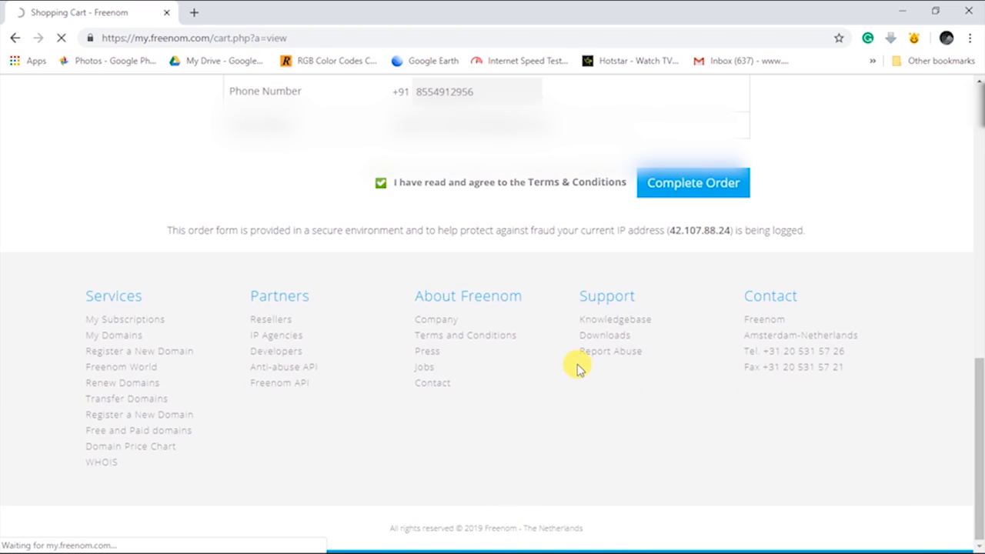
key("alt+Tab")
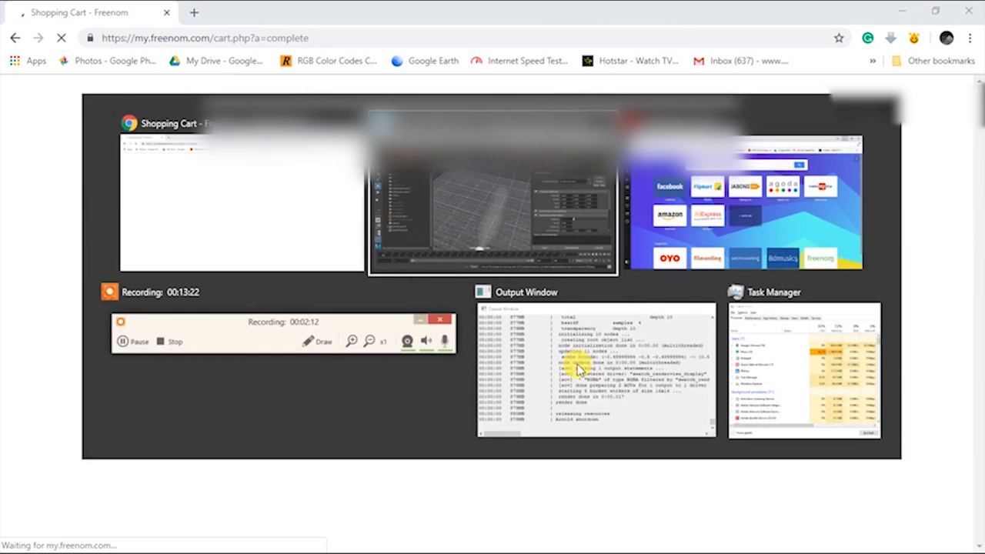
Return to the browser and review the issued order number on the Order Confirmation page
key("Tab")
key("Tab")
key("Tab")
key("Tab")
key("Tab")
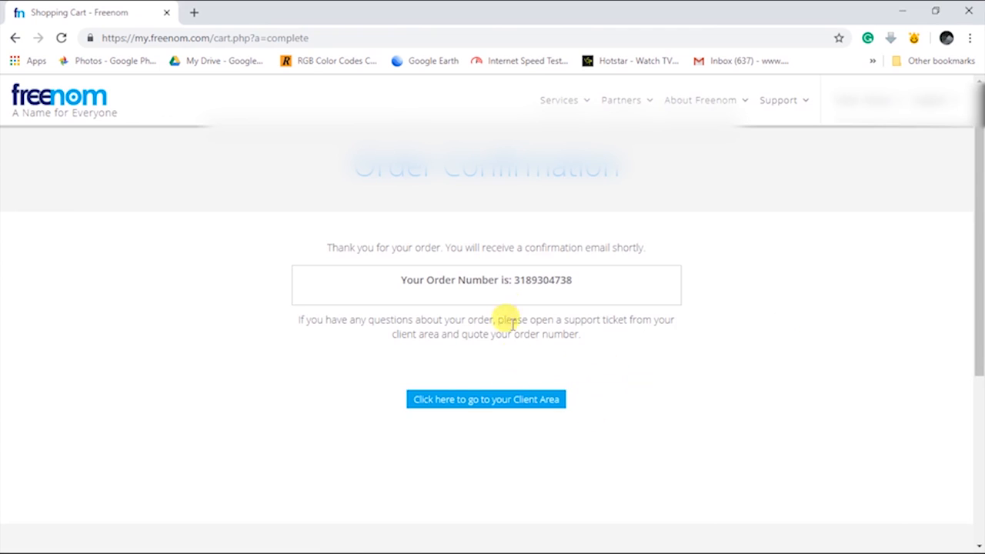
left_click_drag(583, 276, 501, 277)
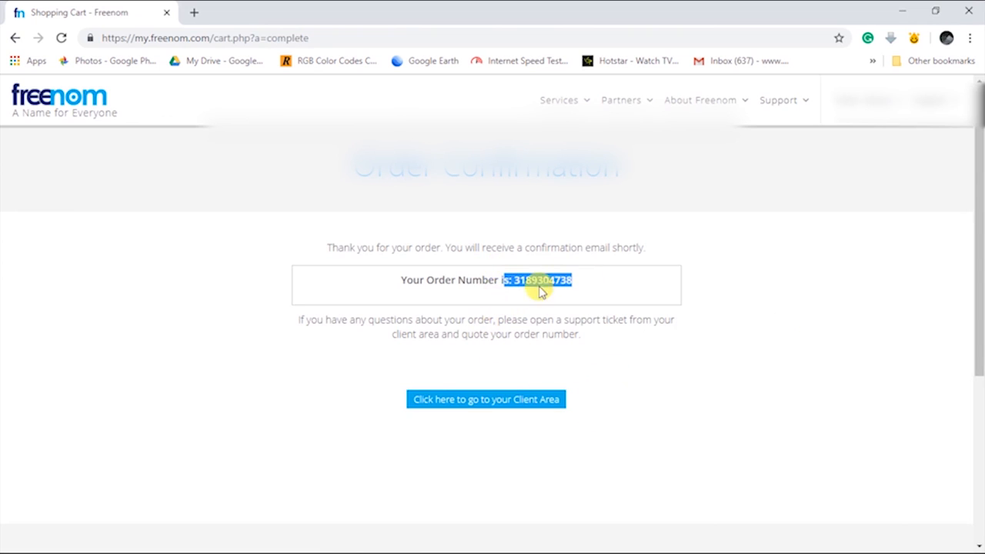
left_click_drag(385, 279, 522, 277)
left_click(608, 279)
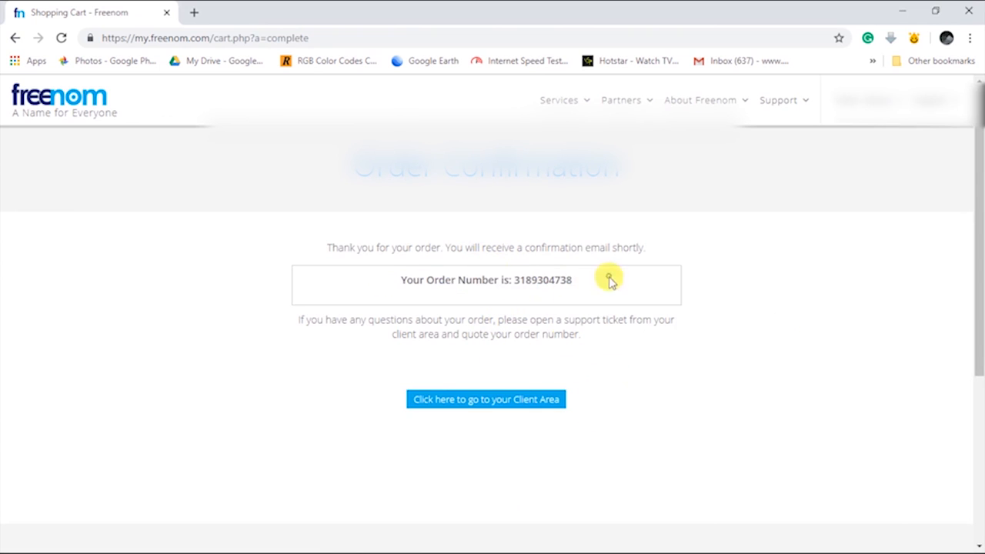
Go to the Client Area and open Services > My Domains
left_click(508, 404)
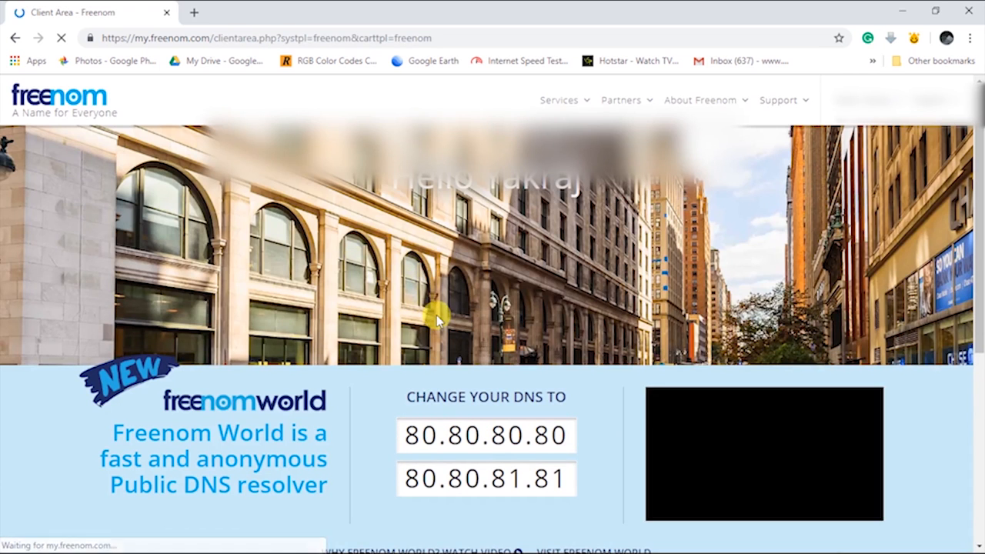
scroll(435, 314, "down", 5)
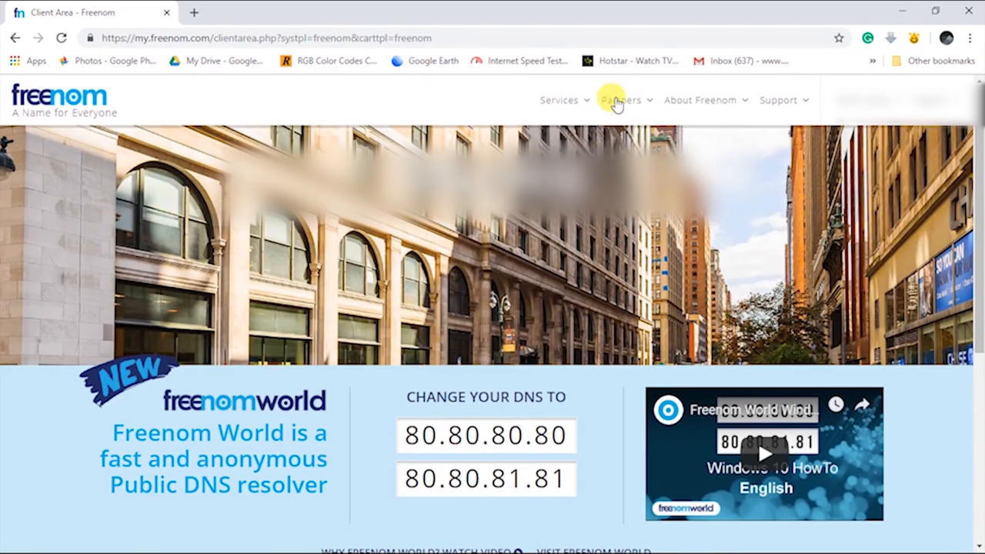
left_click(574, 100)
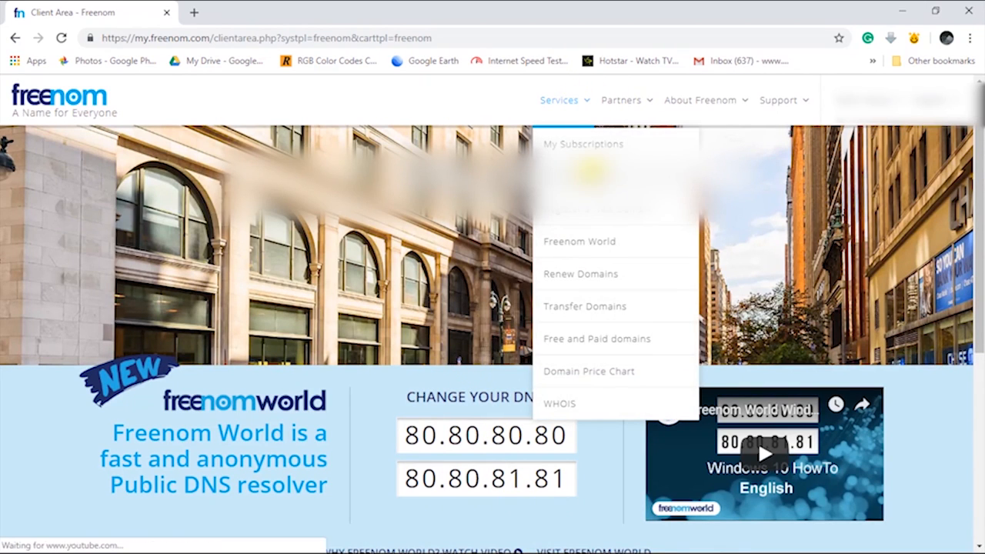
left_click(587, 183)
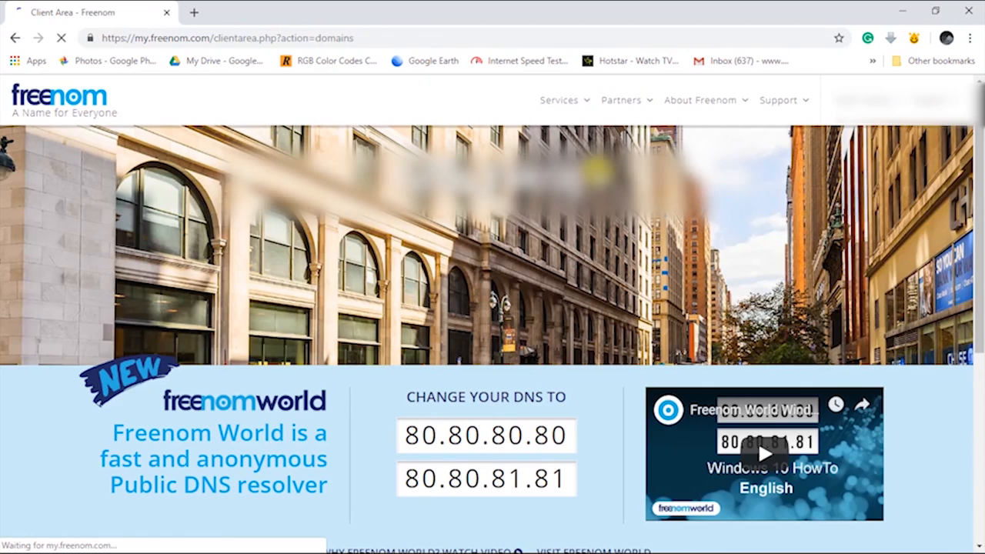
Check that tuitionhouse.ml shows as ACTIVE in My Domains, then switch to Opera
scroll(291, 344, "down", 1)
scroll(293, 341, "up", 1)
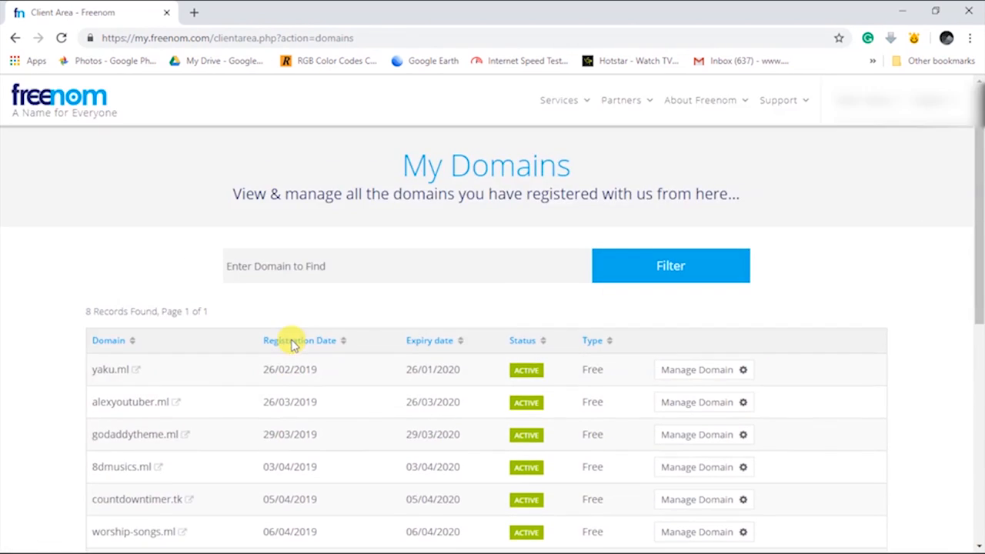
scroll(277, 339, "down", 3)
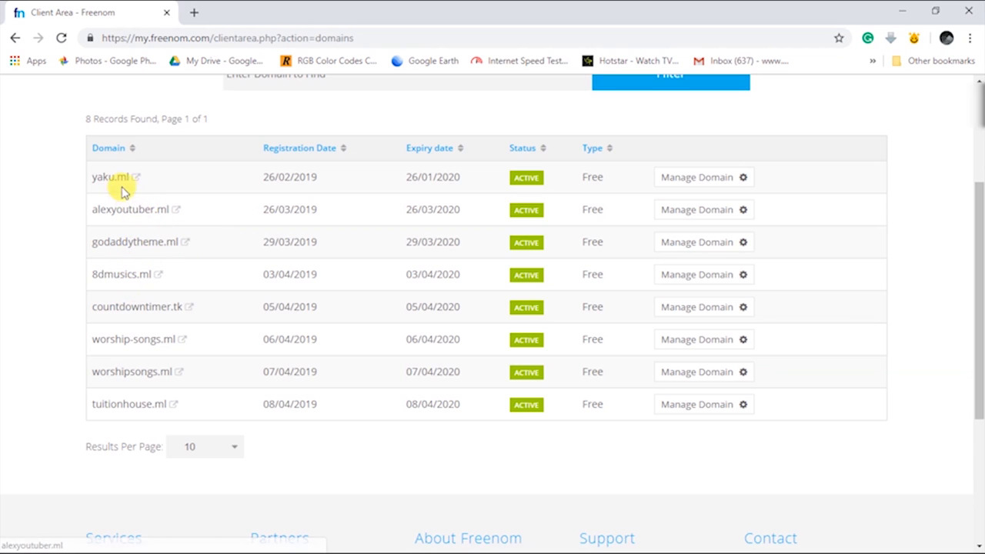
scroll(145, 231, "down", 1)
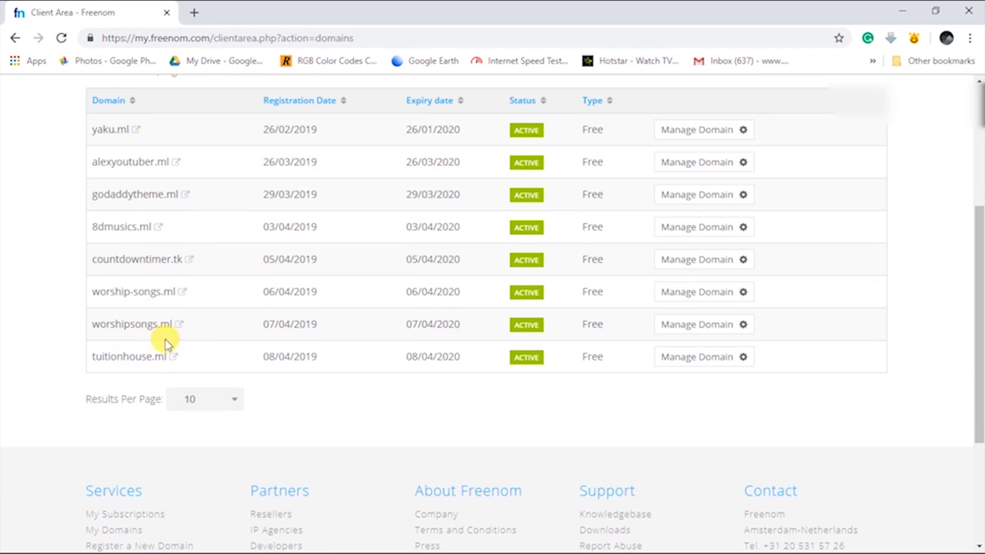
scroll(608, 307, "up", 2)
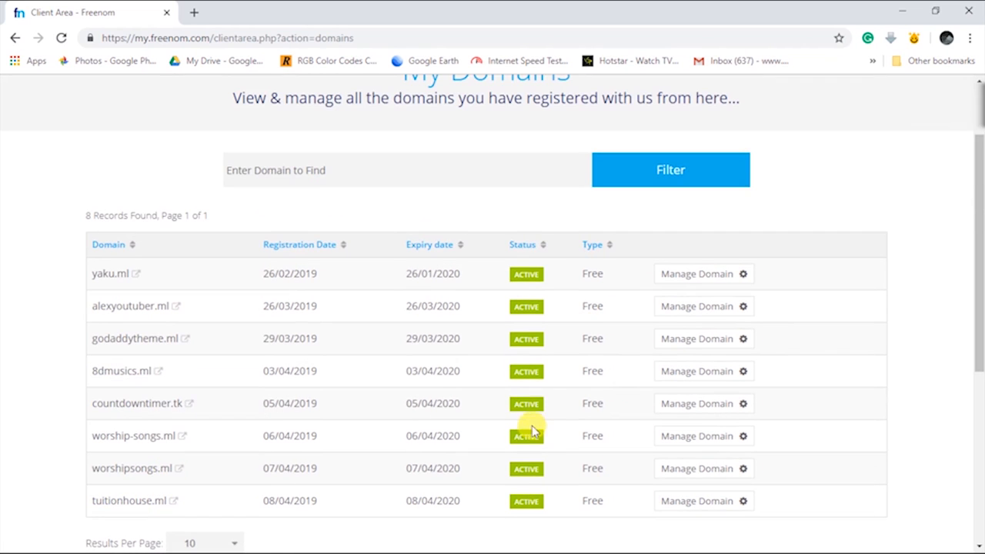
scroll(552, 253, "down", 2)
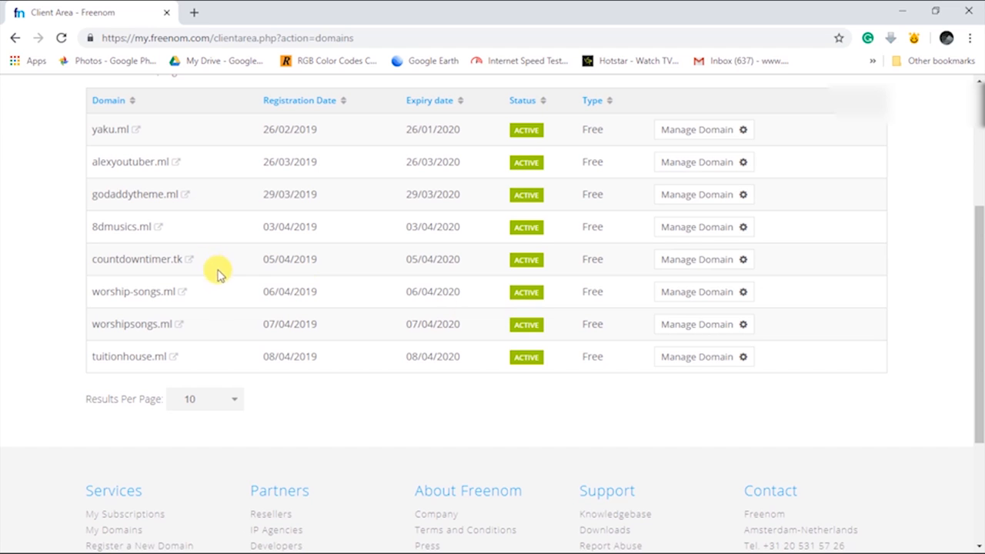
key("alt+Tab")
key("alt+Tab")
key("alt+Tab")
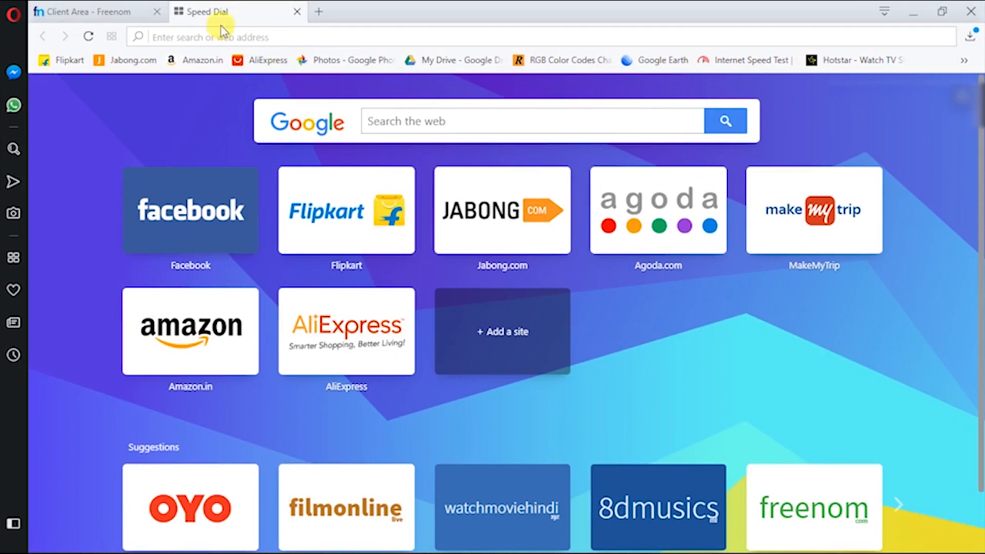
Load tuitionhouse.ml from Opera's Speed Dial tab
left_click(123, 11)
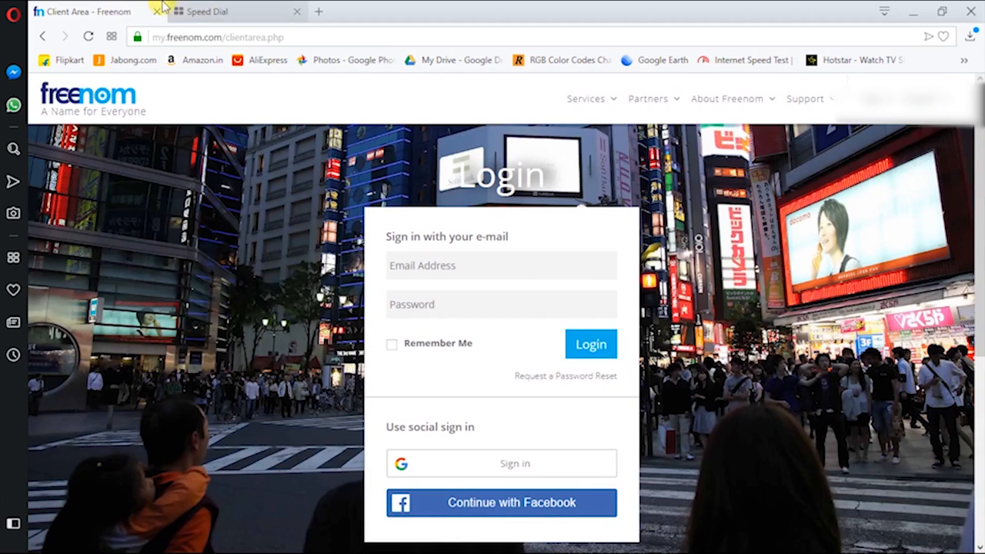
left_click(229, 10)
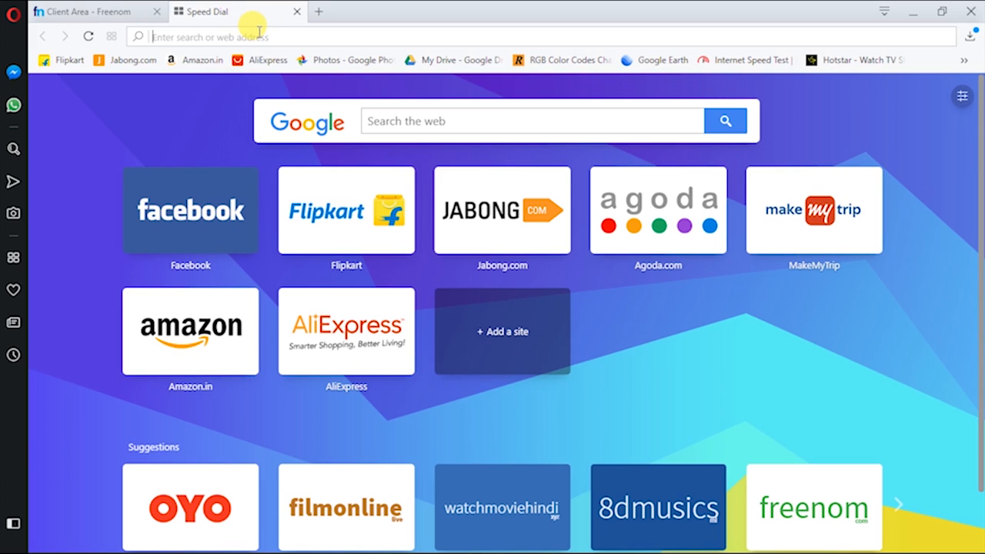
type("tui")
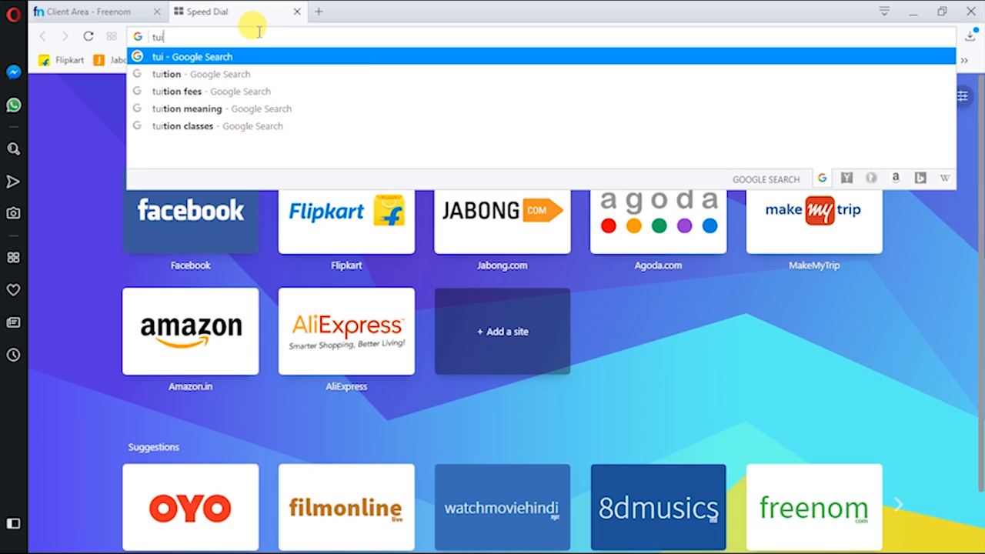
type("tion")
type("h")
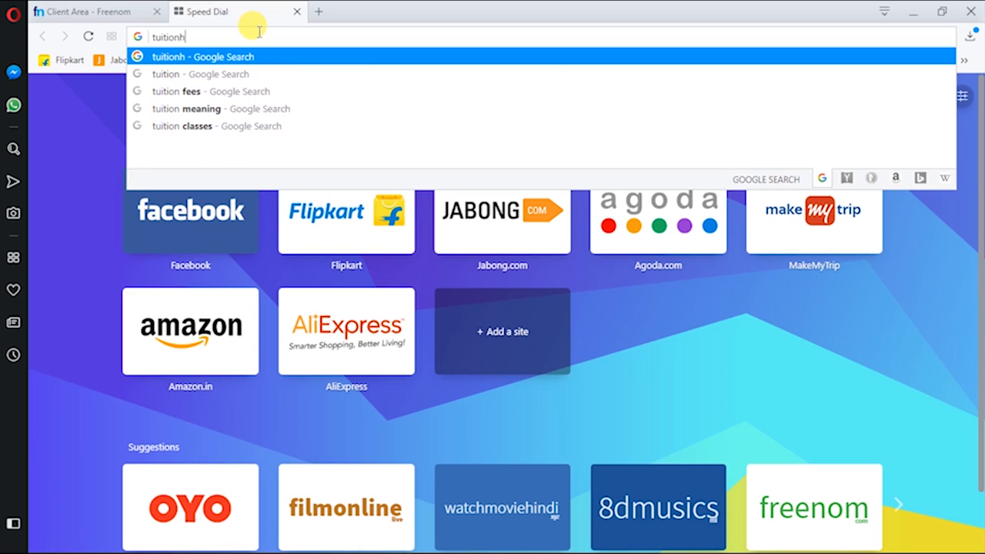
type("ouse.ml")
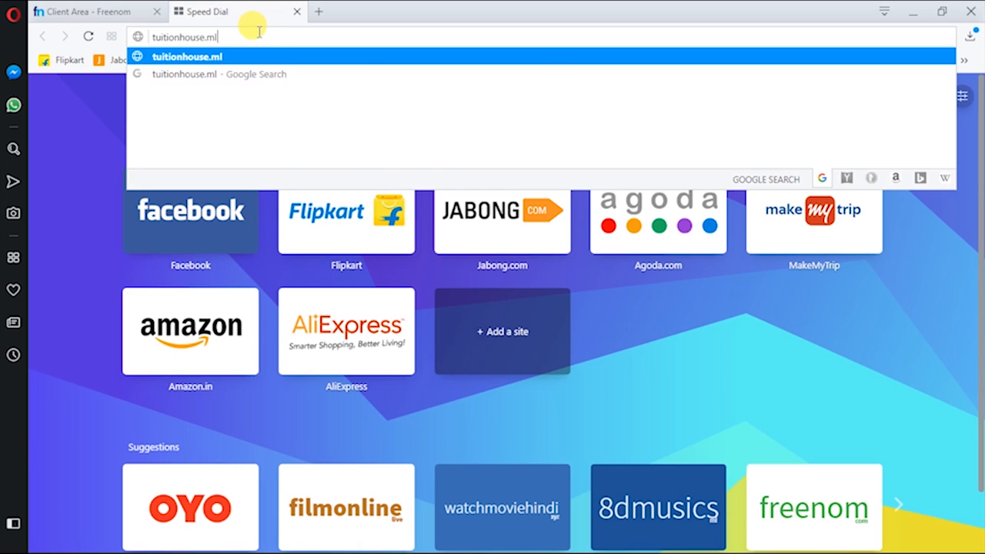
key("Return")
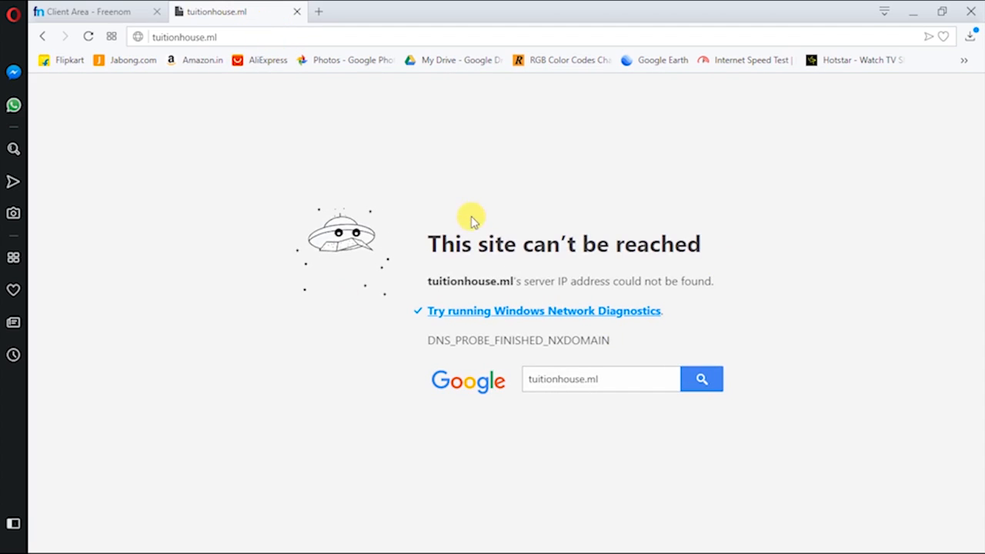
Read the DNS_PROBE_FINISHED_NXDOMAIN error and compare it against the Freenom tab
left_click_drag(560, 244, 662, 243)
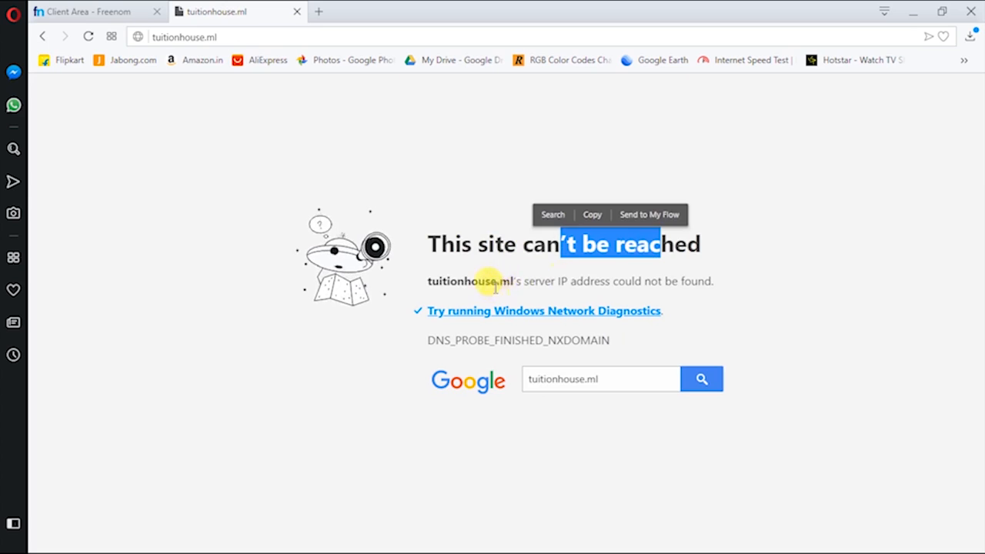
left_click_drag(524, 280, 731, 282)
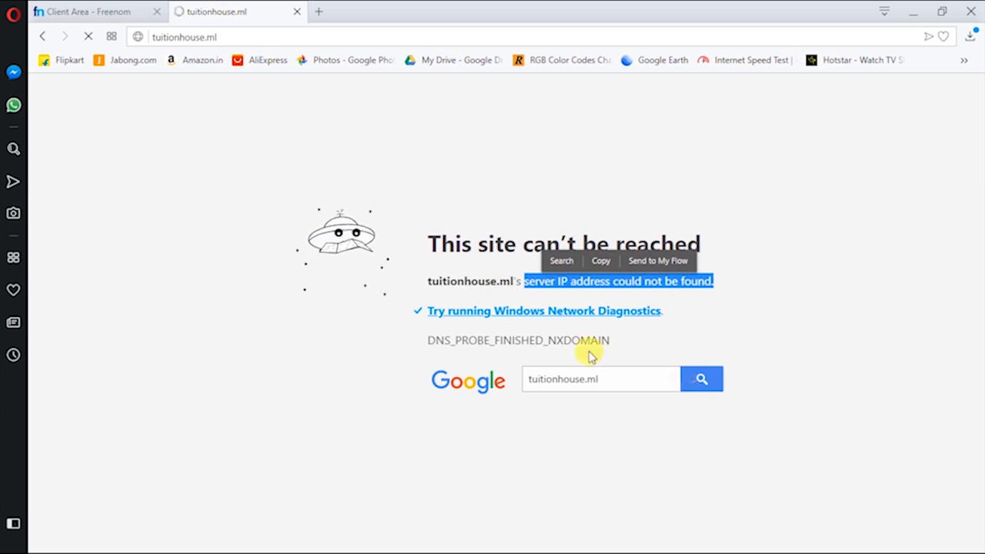
left_click(520, 266)
left_click(146, 12)
left_click(248, 9)
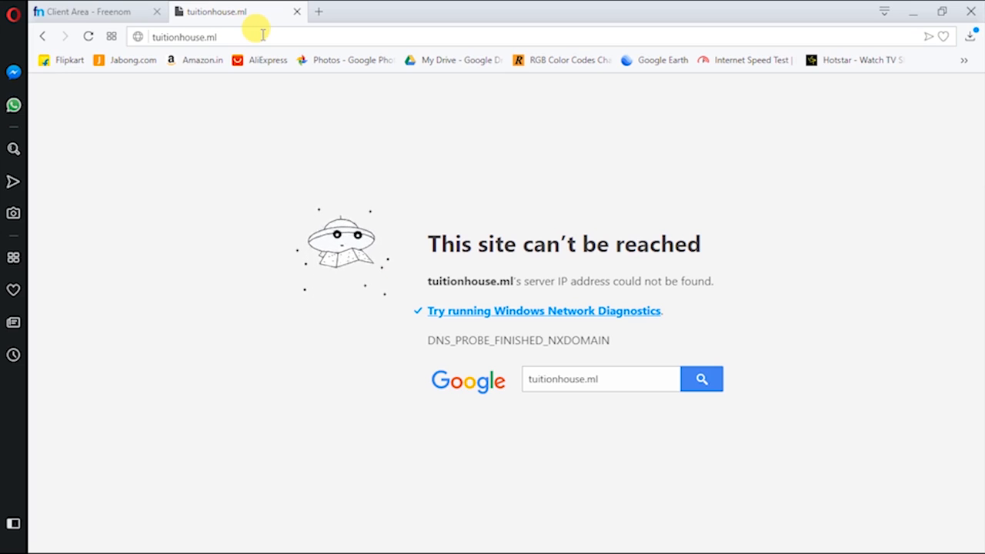
Load watchmoviehindi.xyz in a new browser tab
left_click(319, 11)
left_click(323, 33)
type("wat")
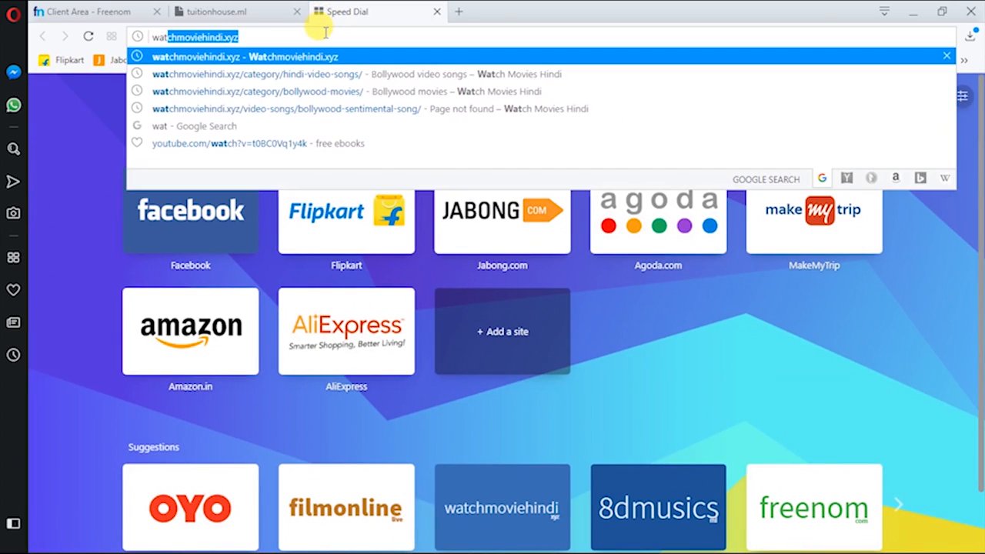
key("Return")
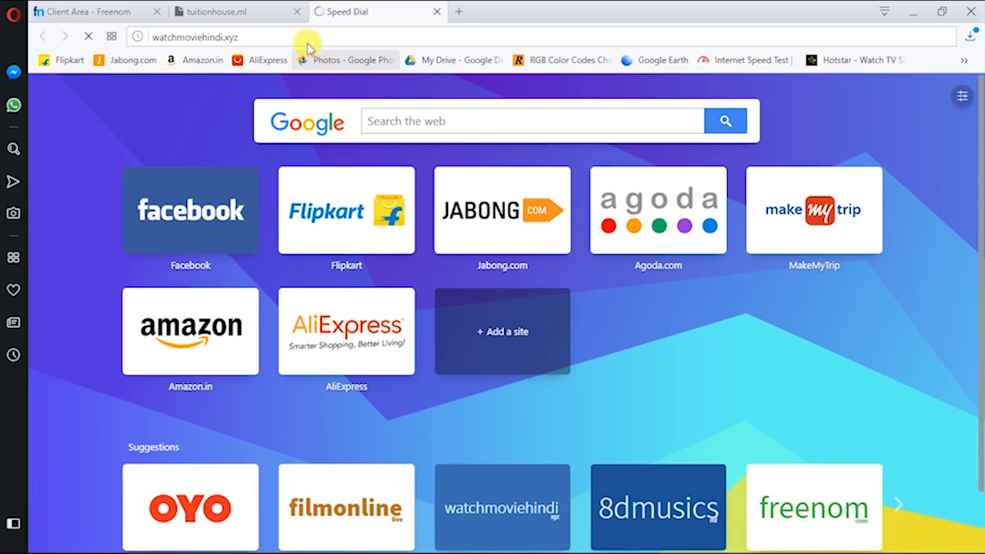
Compare it with the tuitionhouse.ml tab, close watchmoviehindi.xyz, and return to Freenom
left_click(291, 10)
left_click(374, 8)
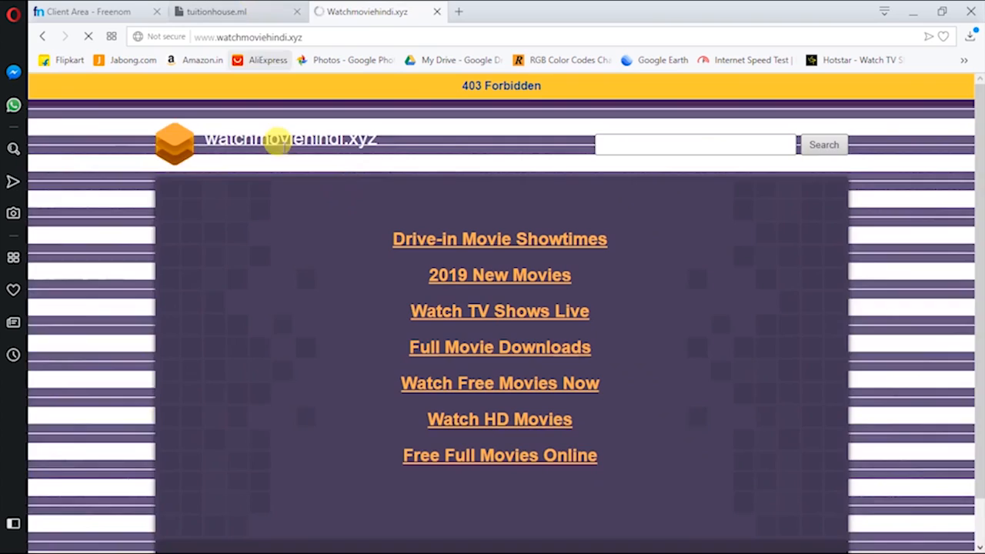
scroll(374, 207, "down", 1)
scroll(393, 217, "up", 1)
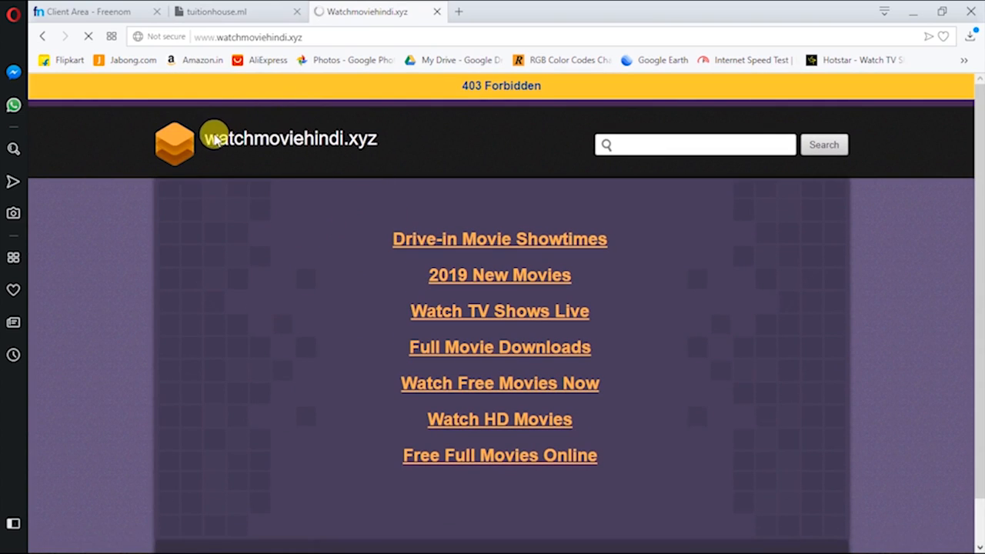
left_click_drag(204, 138, 350, 138)
left_click(254, 7)
left_click(372, 8)
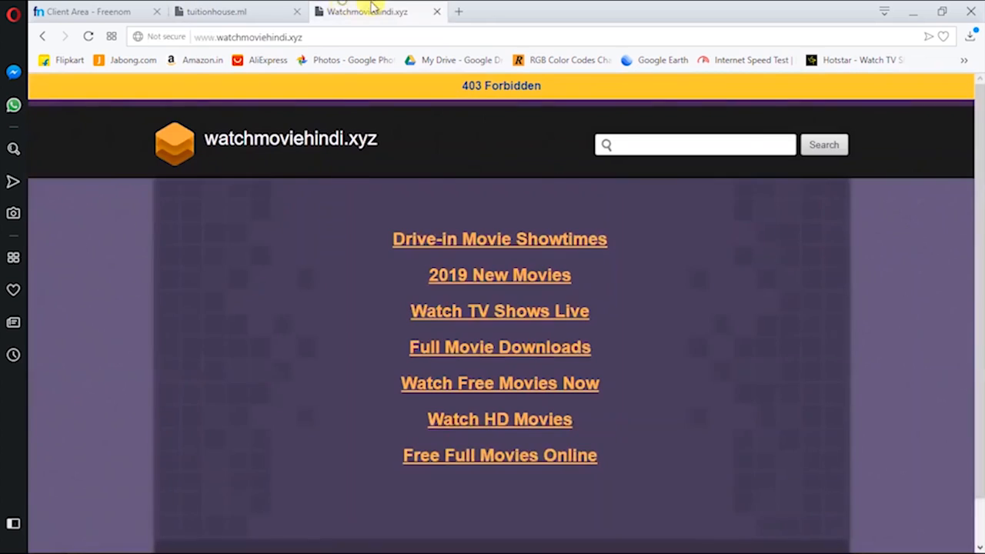
left_click(437, 12)
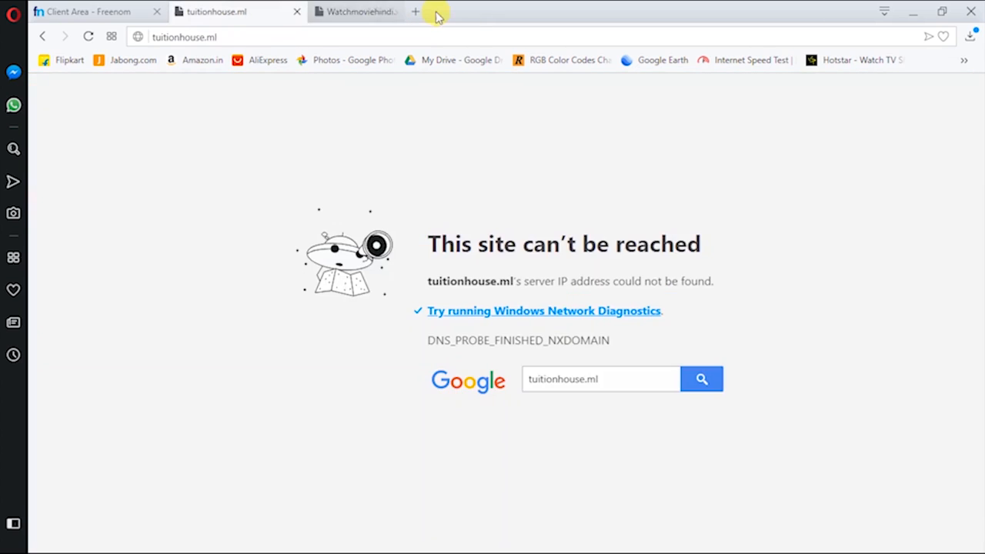
left_click(369, 36)
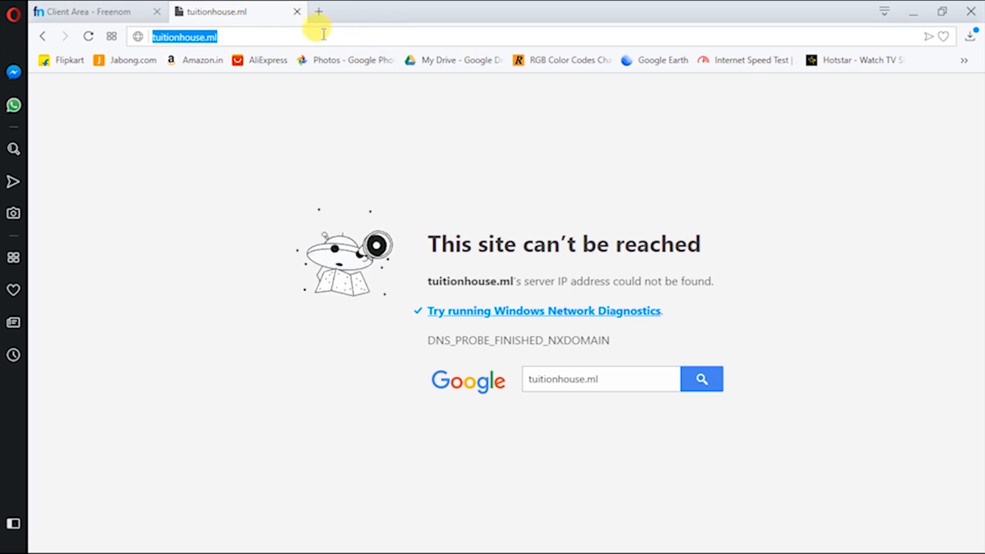
left_click(165, 10)
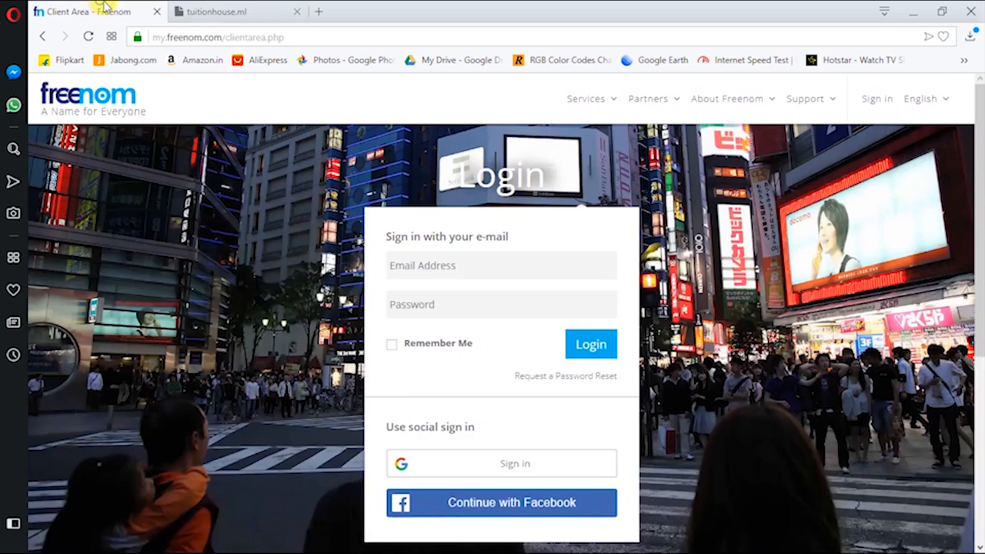
Flip between the Freenom and tuitionhouse.ml tabs, then erase the tuitionhouse.ml address
left_click(250, 8)
left_click(153, 8)
left_click(198, 11)
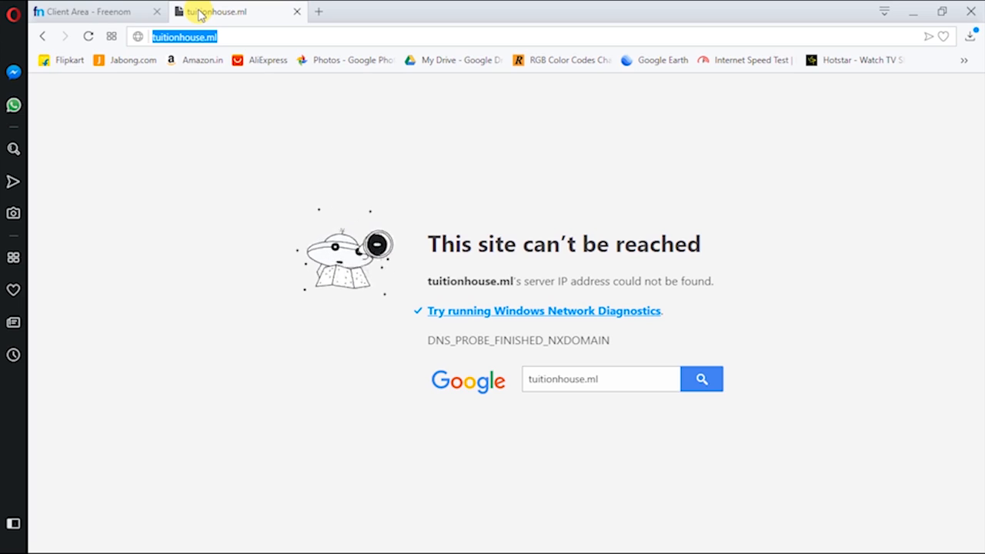
left_click(131, 10)
left_click(217, 9)
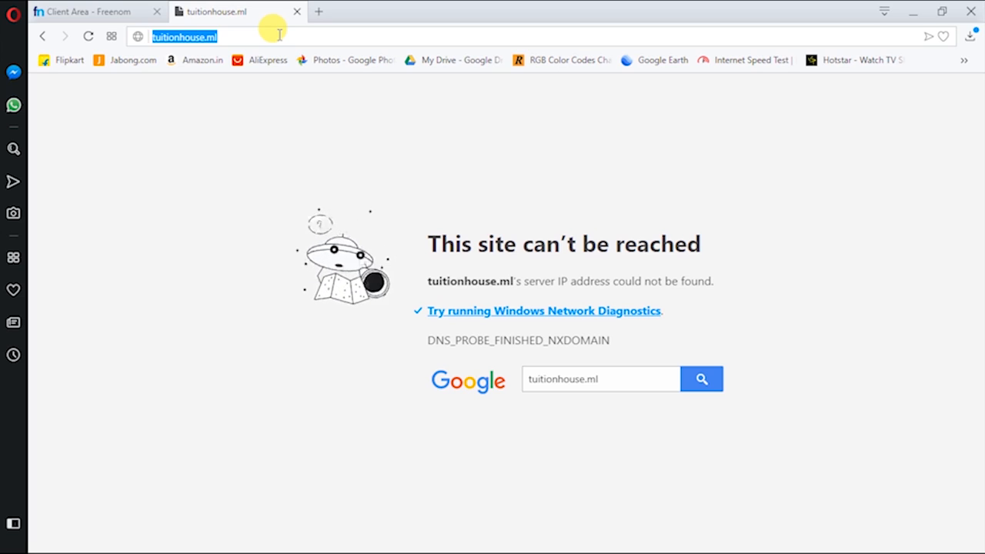
left_click_drag(279, 34, 143, 33)
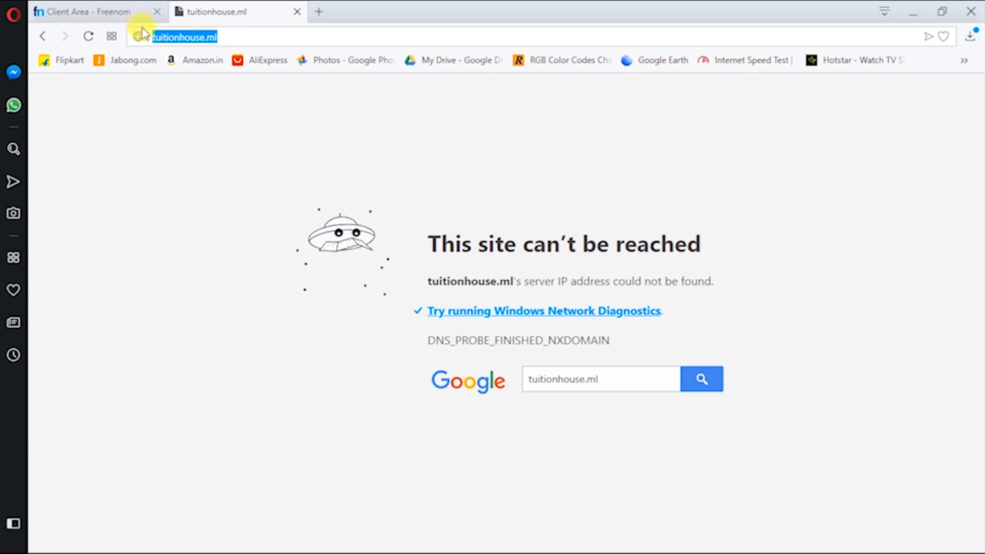
key("BackSpace")
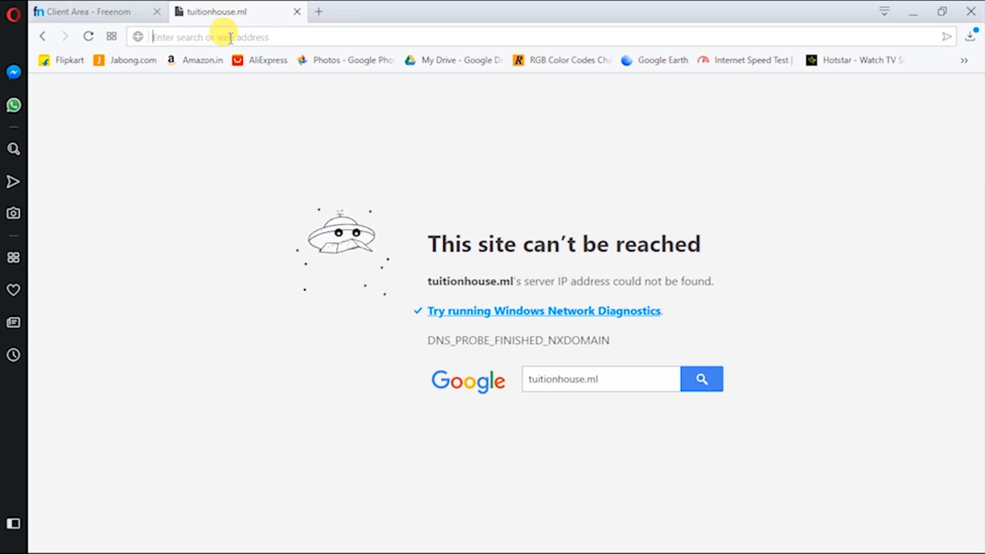
Open app.infinityfree.net/accounts/create from the 'infinity' suggestion and sign in with the saved login
type("in")
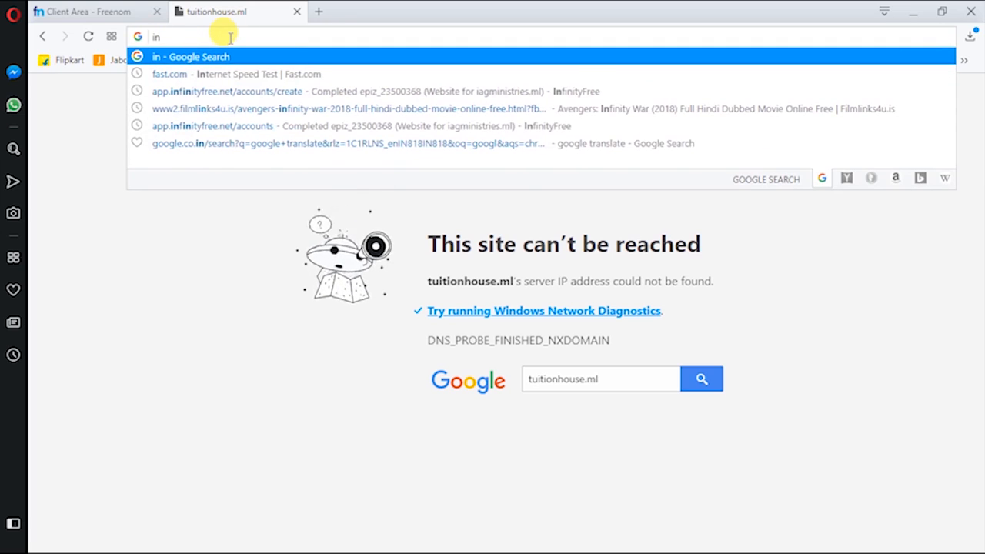
type("finity")
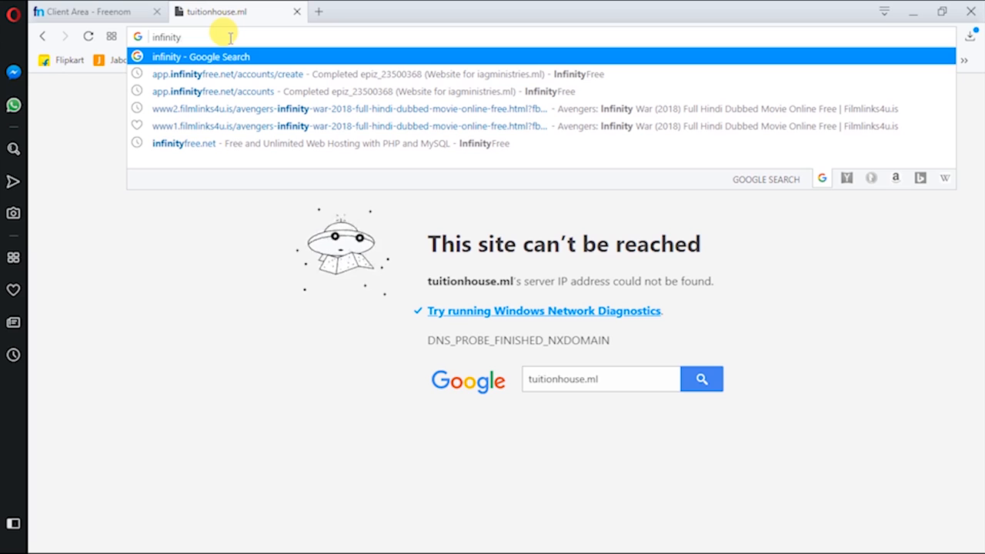
key("Down")
key("Return")
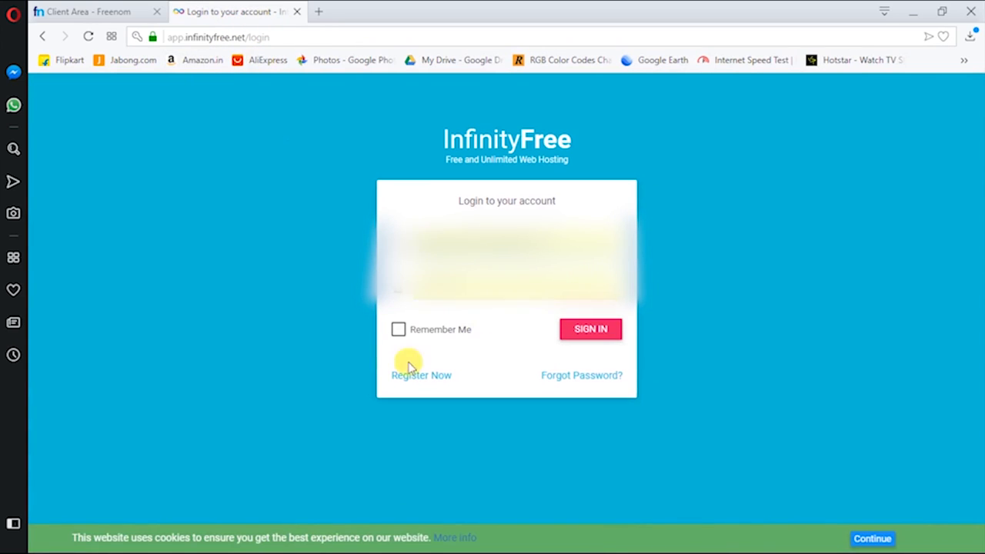
left_click(465, 231)
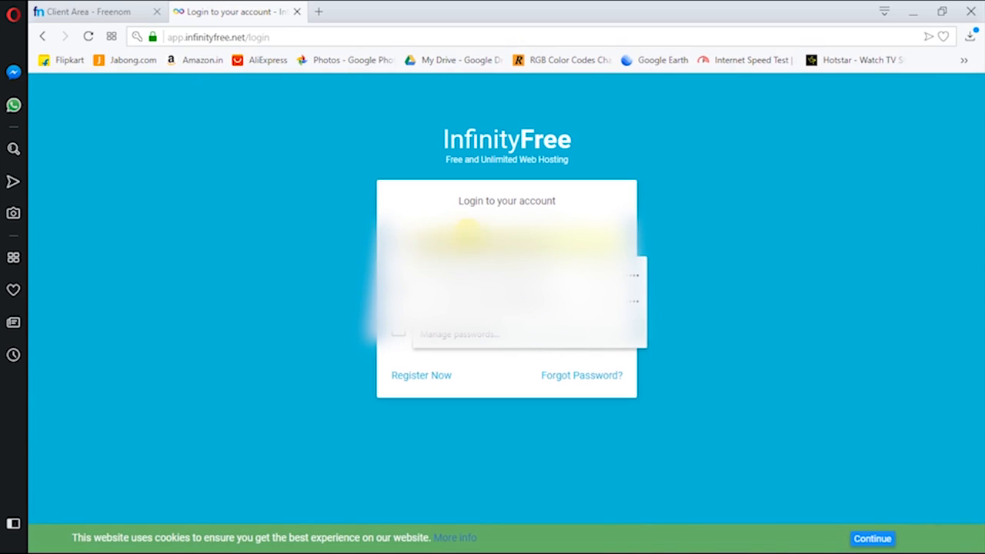
left_click(437, 378)
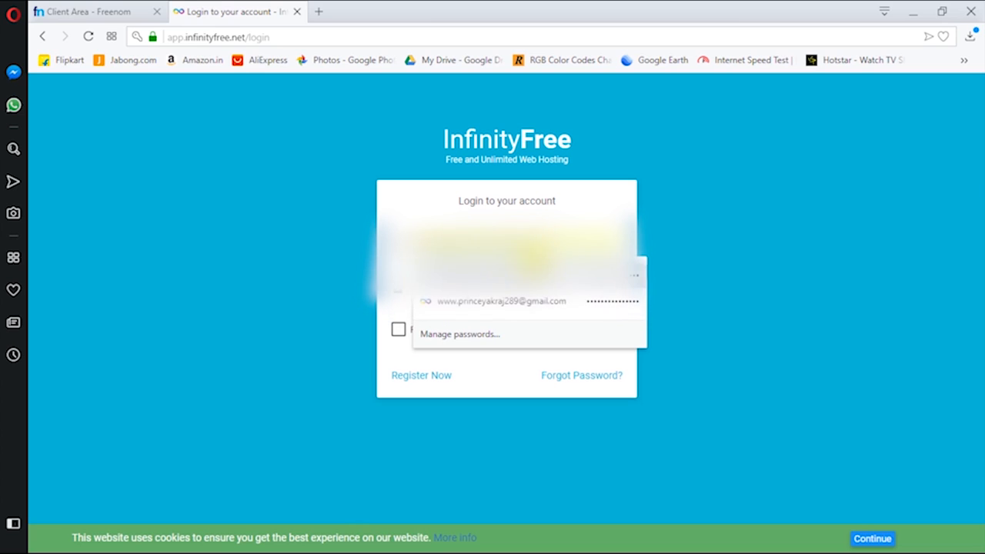
left_click(500, 301)
left_click(587, 332)
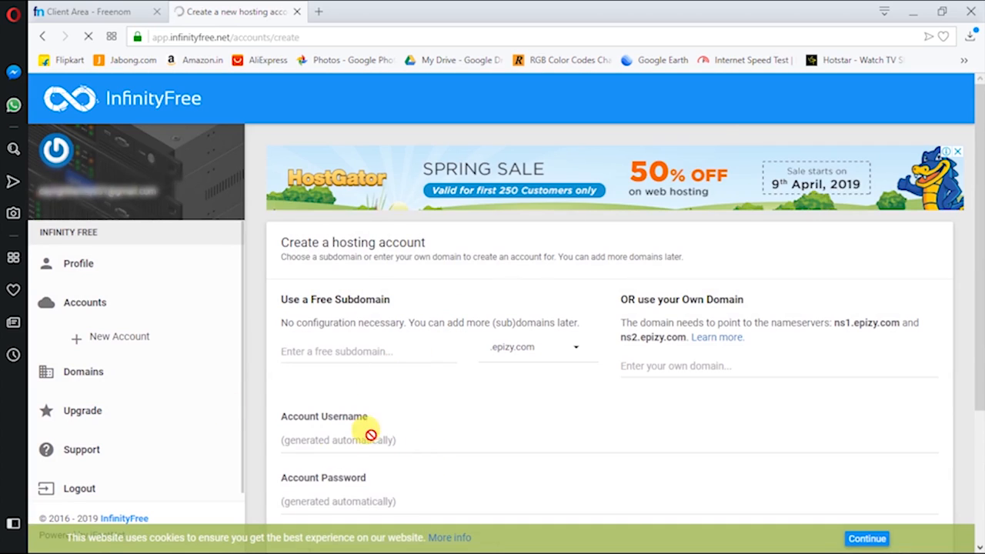
Go to InfinityFree's Accounts list and start creating a new account
scroll(346, 367, "down", 2)
scroll(347, 367, "up", 2)
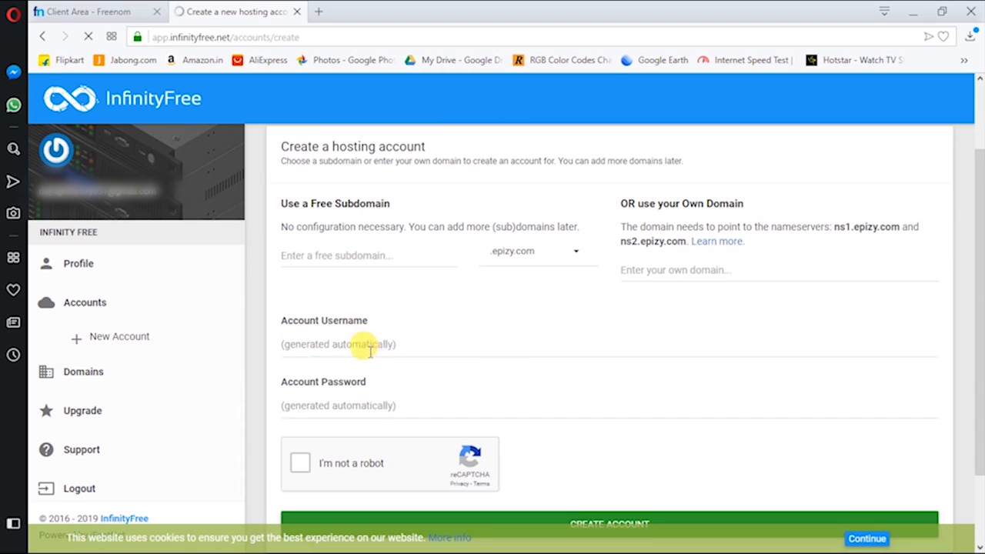
left_click(82, 304)
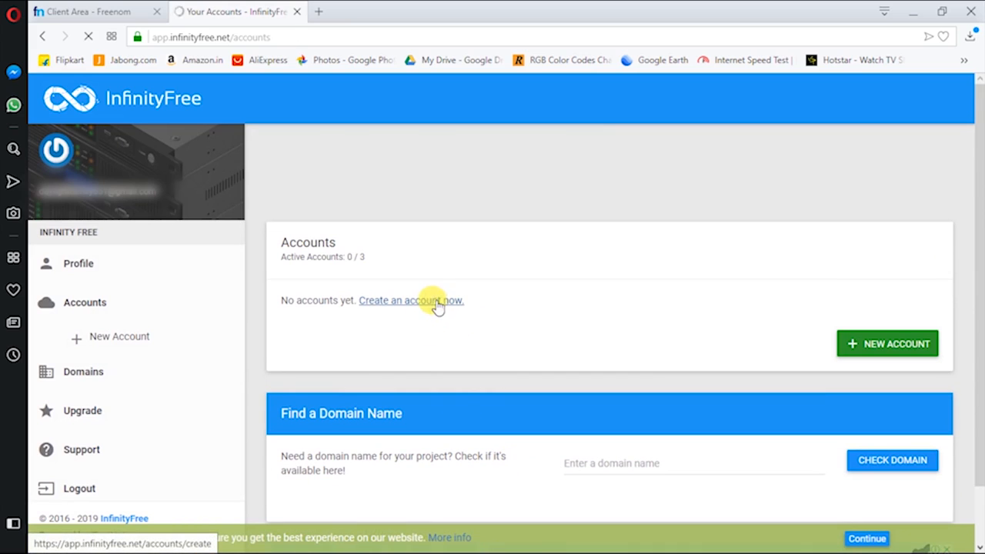
left_click(437, 301)
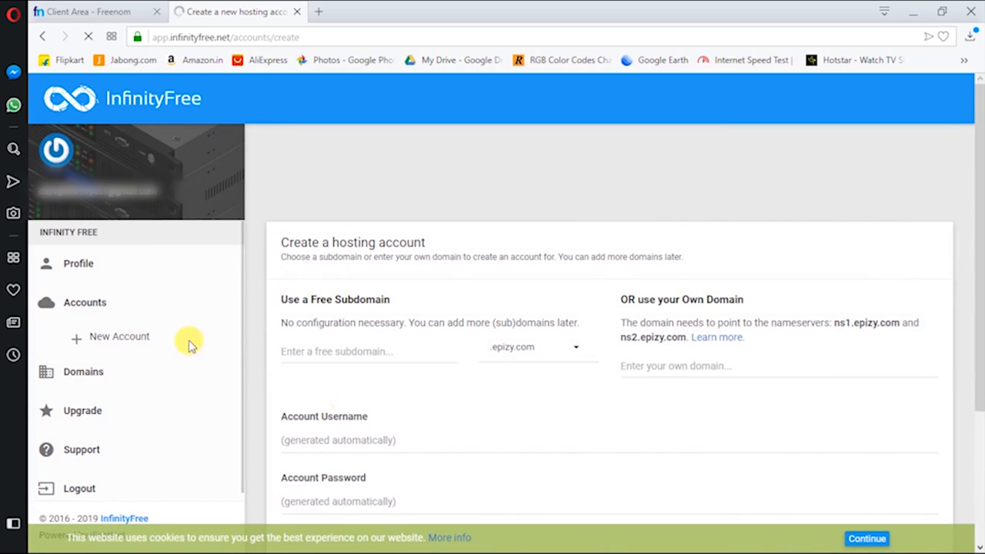
Enter free subdomain 'tuitionhosue' with .epizy.com and submit the account request
left_click(376, 253)
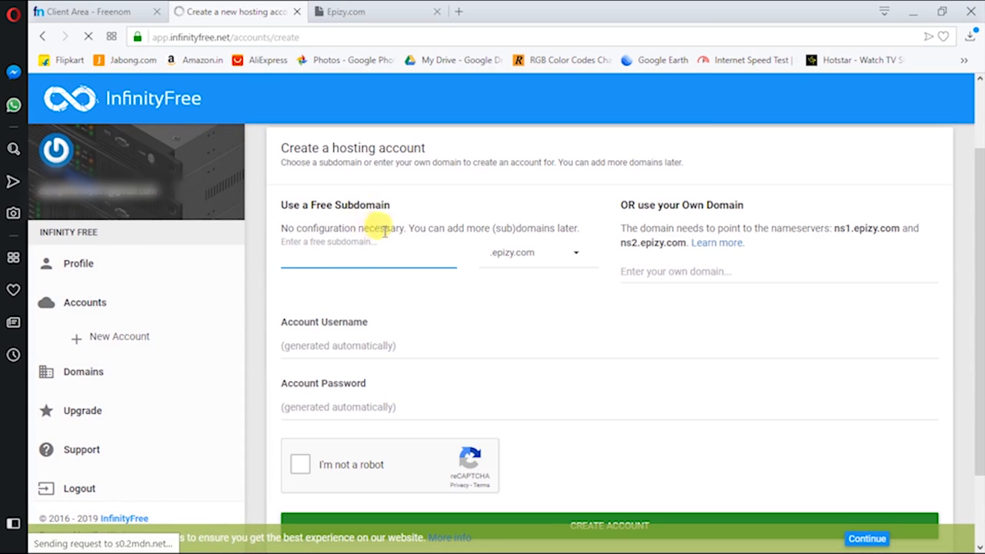
left_click(367, 255)
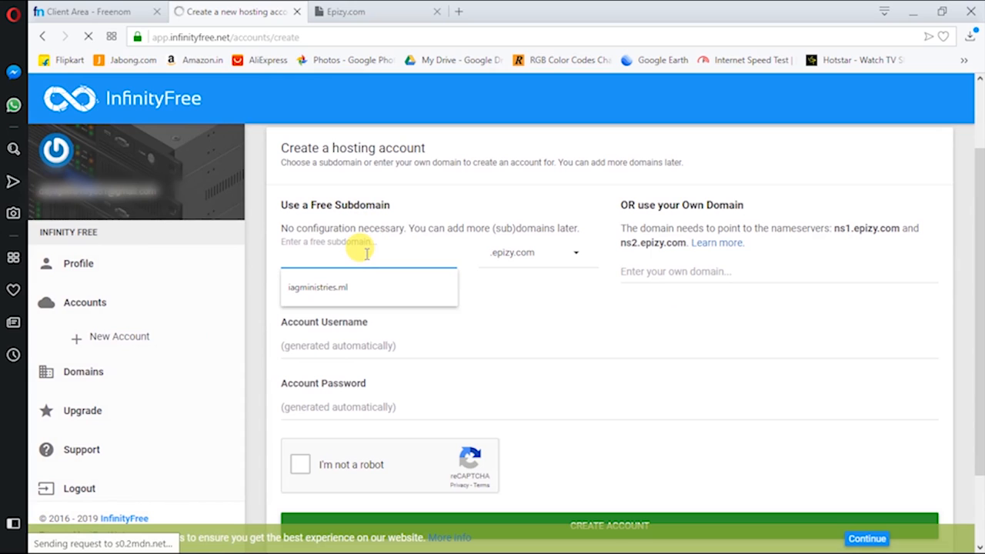
type("tuition")
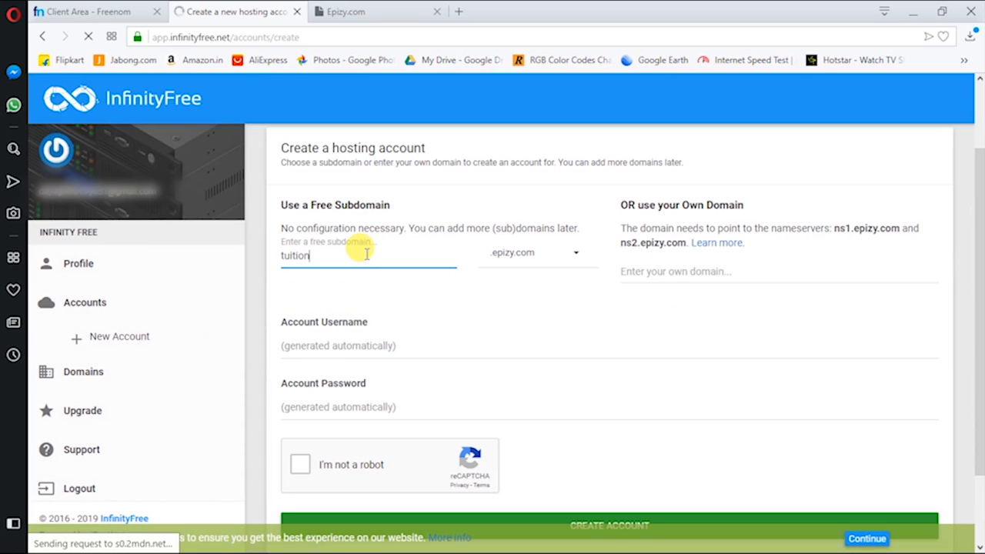
type("hosue")
left_click(579, 306)
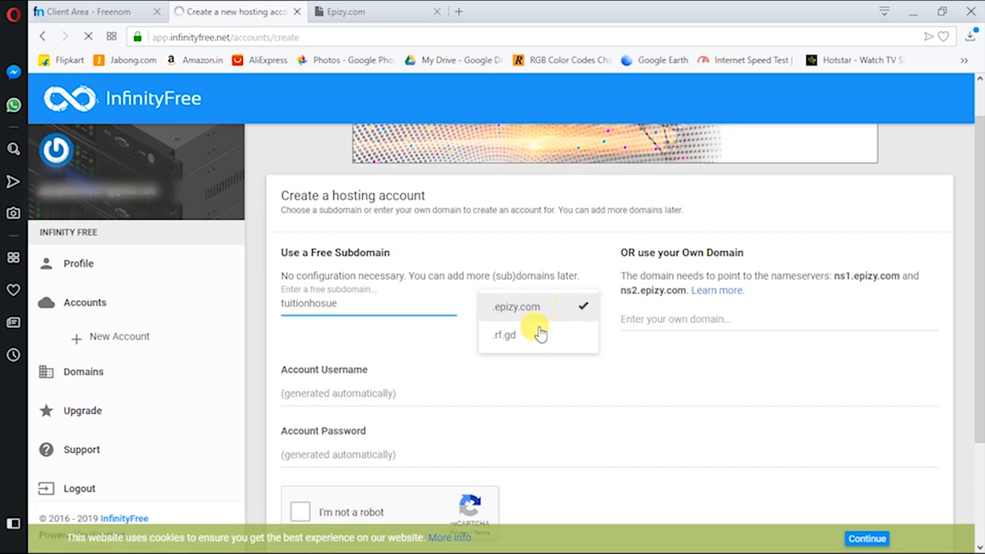
left_click(413, 302)
type(".no")
key("BackSpace")
key("BackSpace")
key("BackSpace")
key("Return")
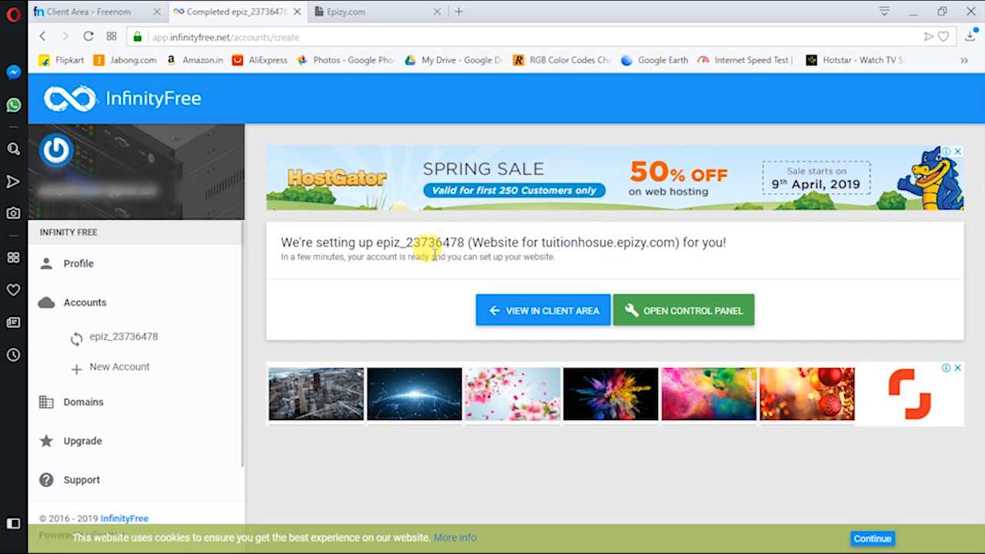
Open the new tuitionhosue.epizy.com account and go to its Account Settings
left_click_drag(279, 242, 438, 243)
left_click_drag(585, 242, 656, 242)
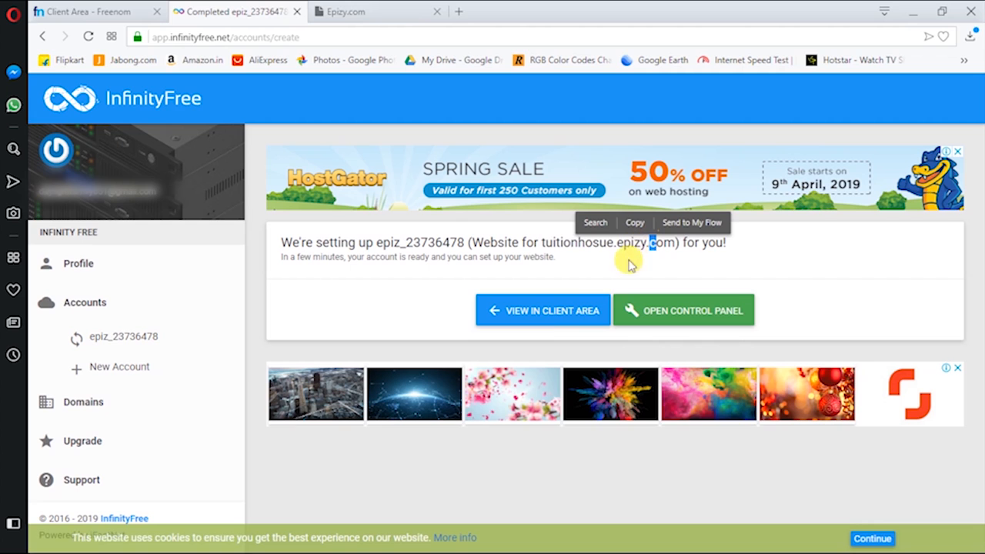
left_click(549, 314)
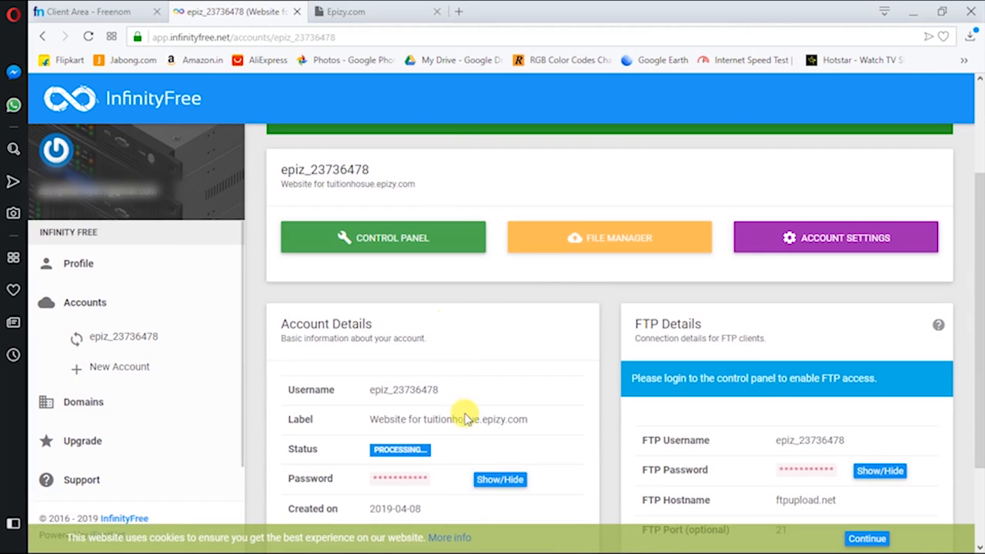
scroll(465, 400, "down", 2)
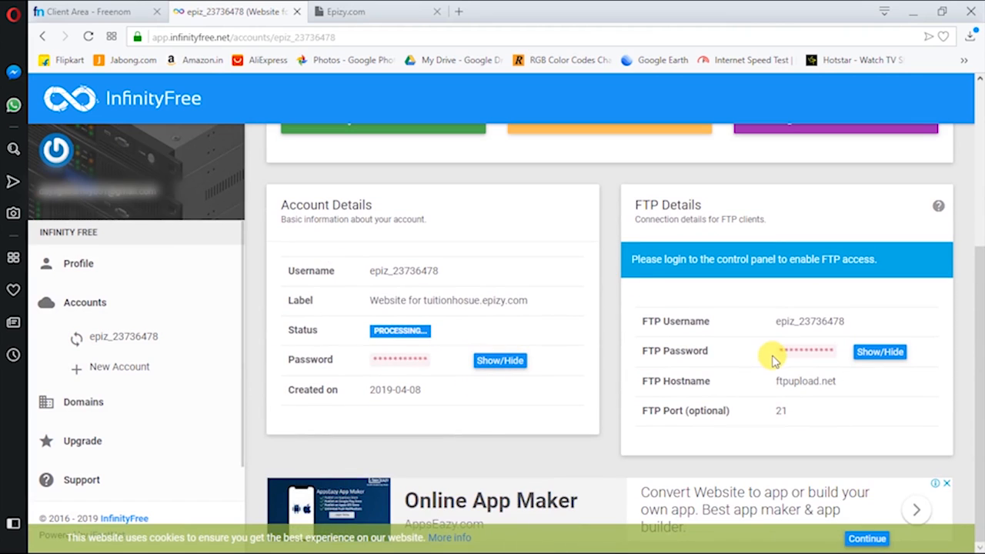
scroll(770, 356, "up", 3)
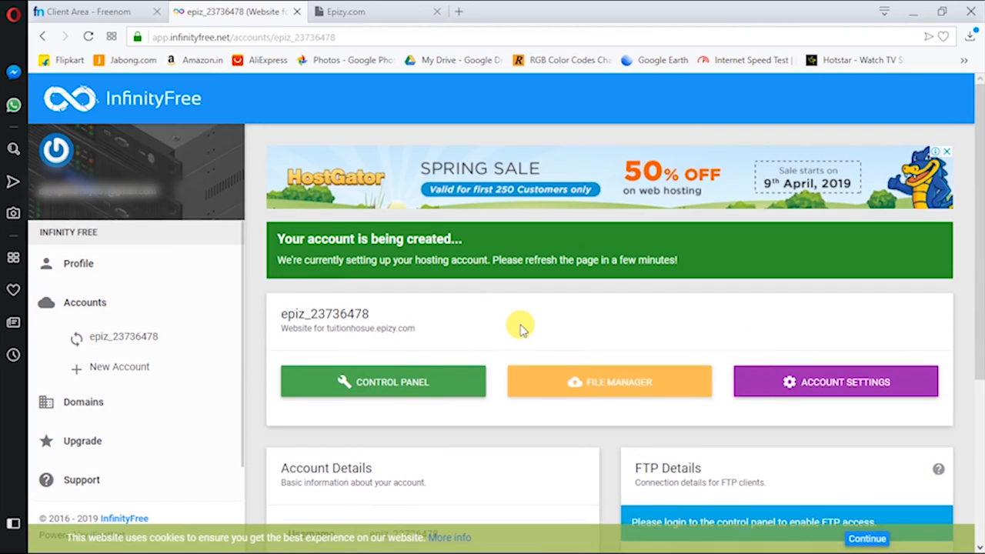
left_click(853, 381)
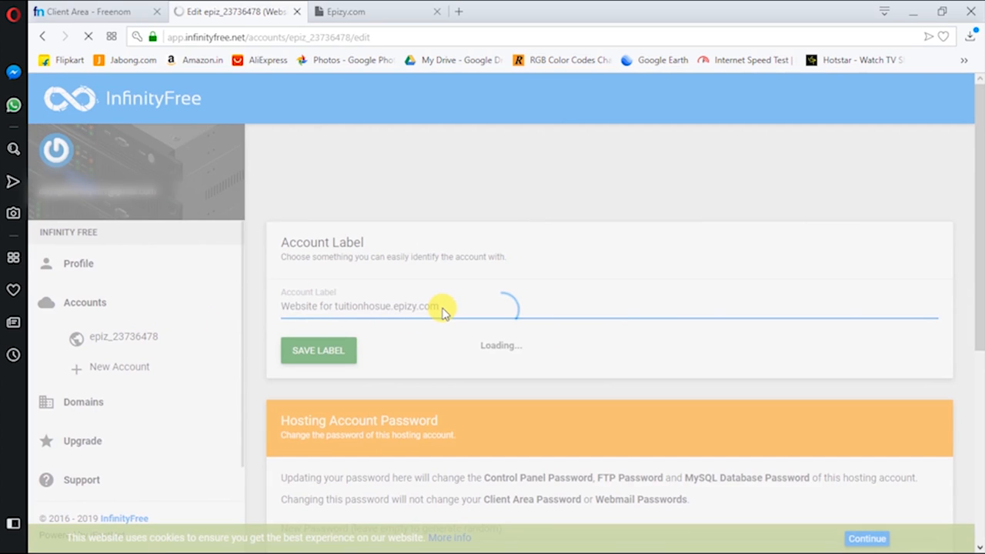
Return to the account overview and open the New Account form
scroll(442, 311, "down", 5)
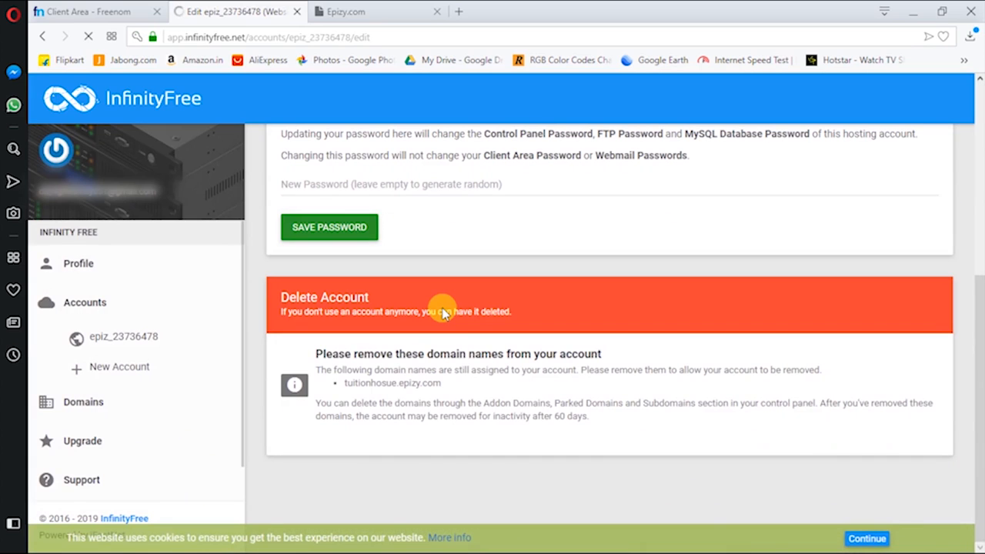
scroll(443, 312, "up", 3)
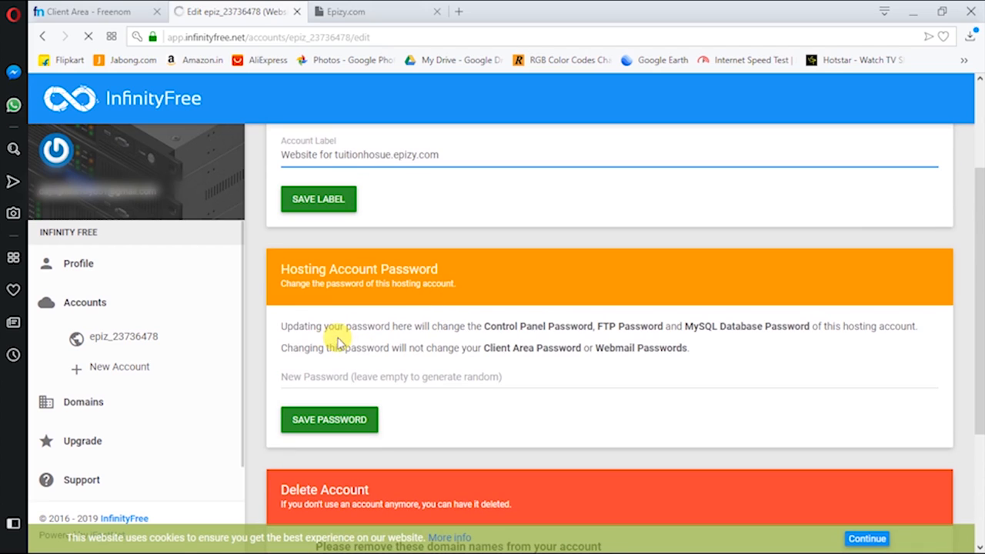
left_click(108, 339)
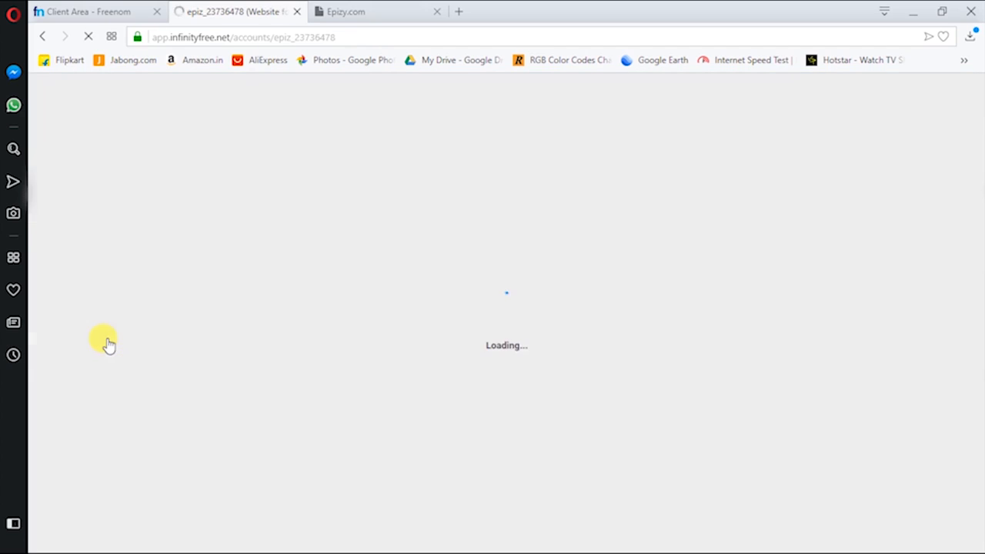
scroll(431, 315, "down", 3)
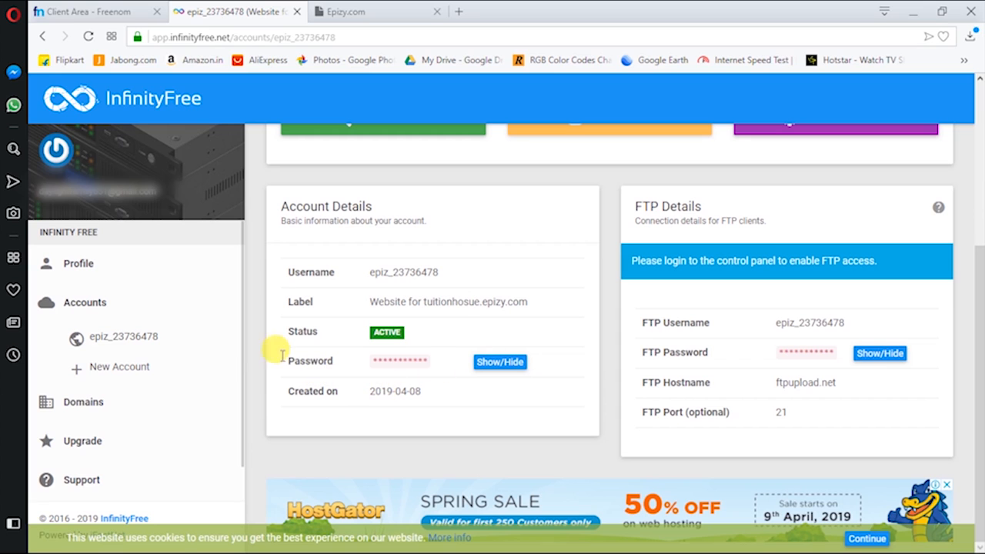
left_click(106, 367)
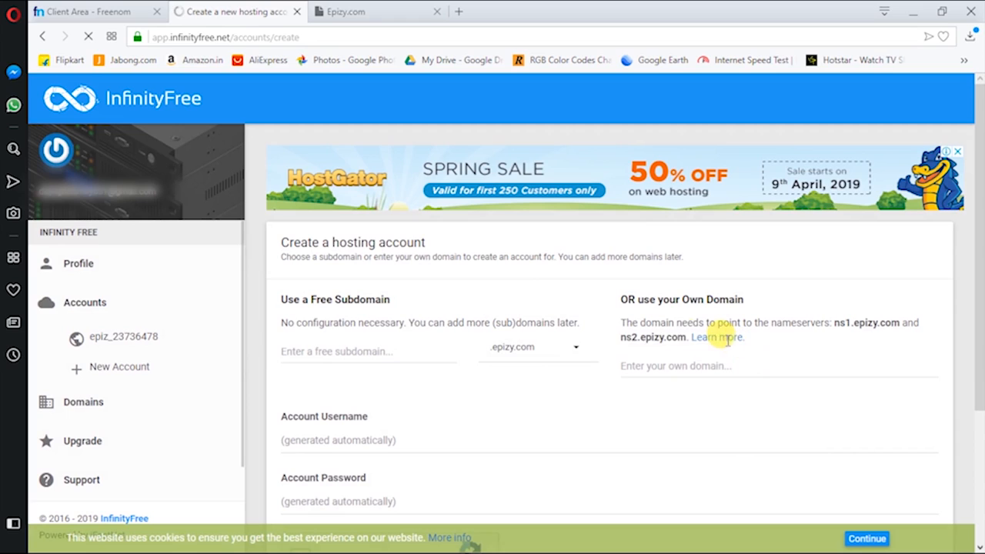
Copy the nameserver ns1.epizy.com from the 'use your Own Domain' section
left_click_drag(619, 339, 747, 339)
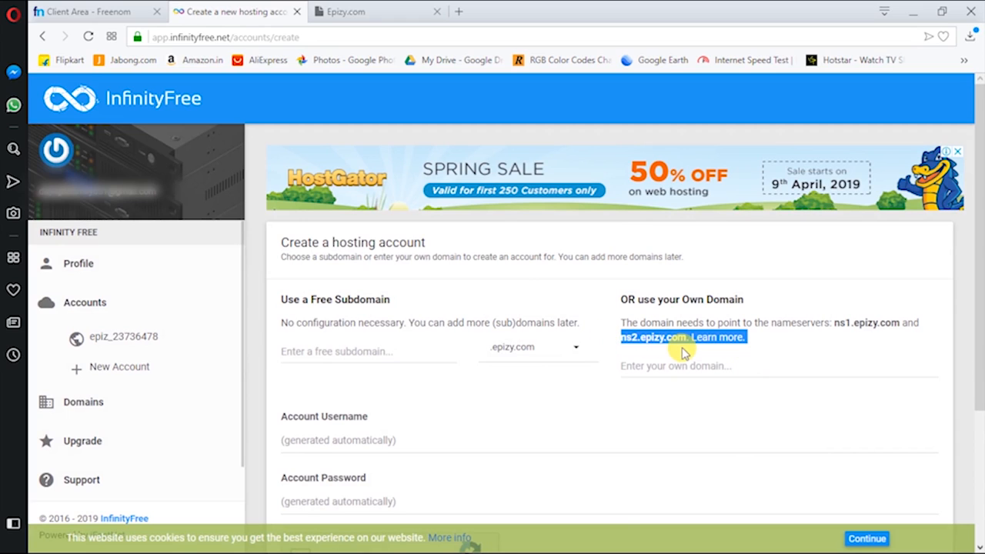
left_click_drag(834, 321, 887, 321)
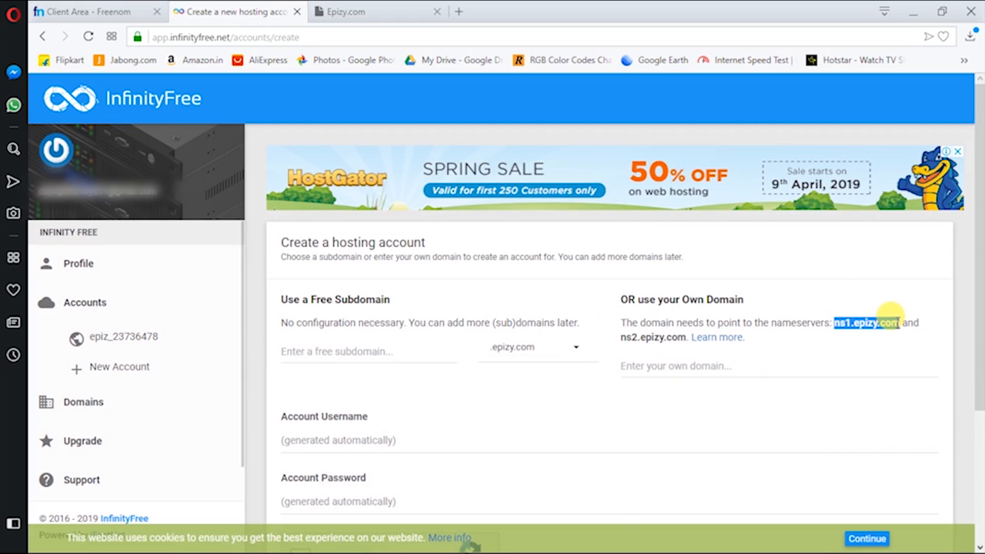
right_click(881, 327)
left_click(861, 369)
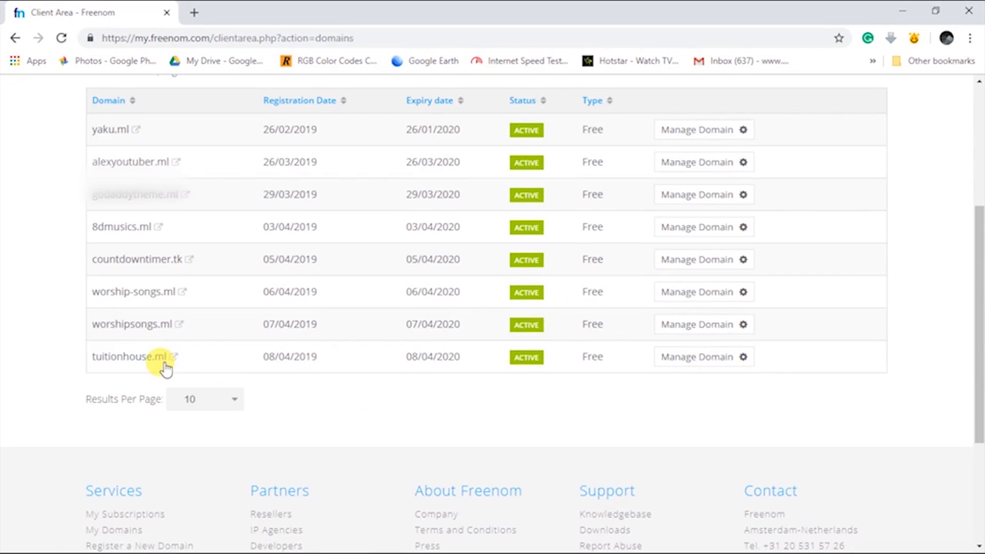
Open tuitionhouse.ml's Nameservers settings and choose custom nameservers
left_click(718, 363)
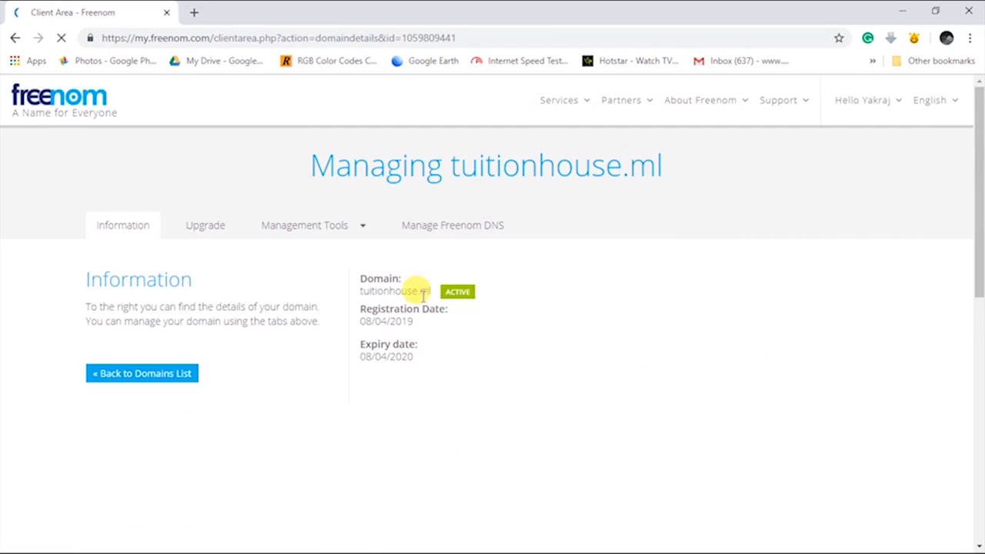
left_click(301, 224)
left_click(308, 258)
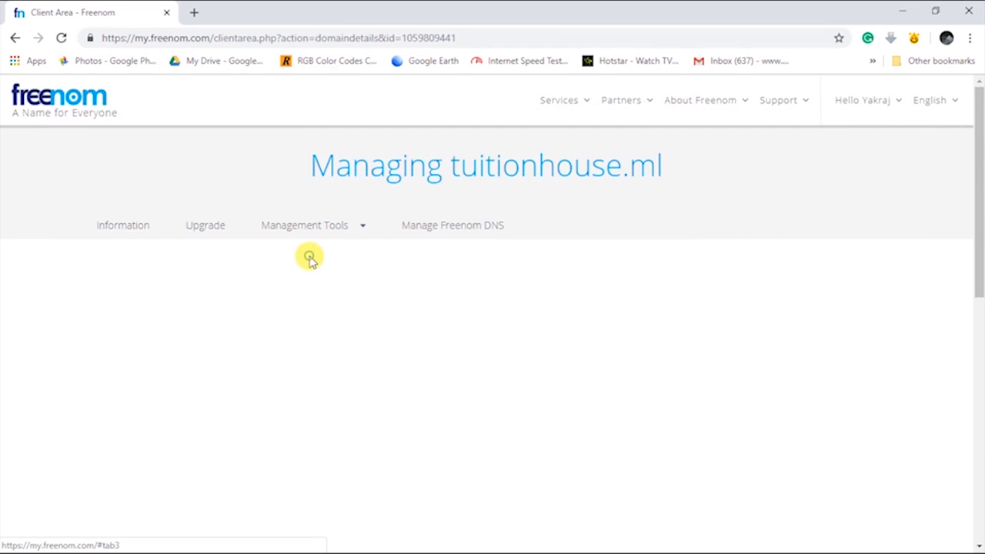
left_click(372, 326)
scroll(431, 352, "down", 1)
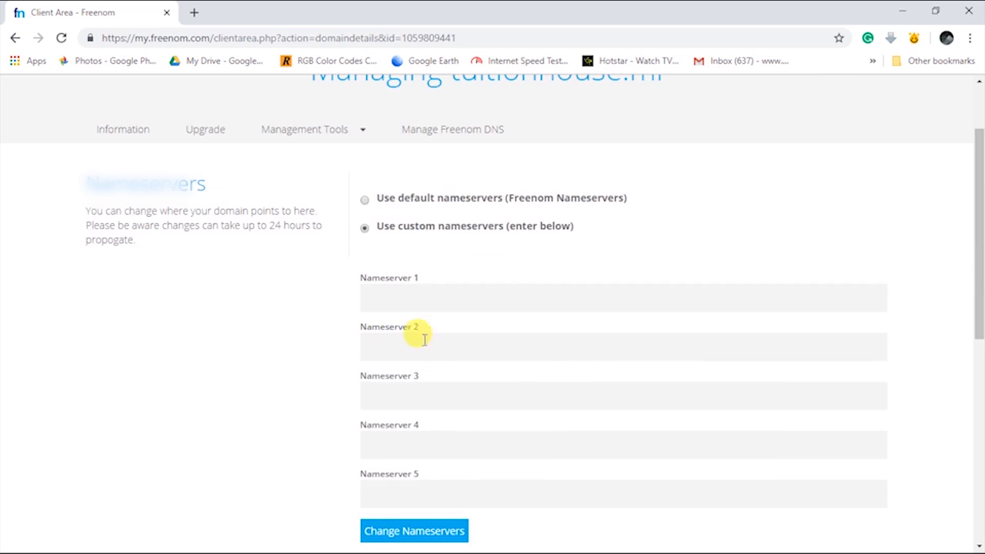
Fill in ns1.epizy.com and ns2.epizy.com as the domain's nameservers
left_click(413, 296)
key("ctrl+v")
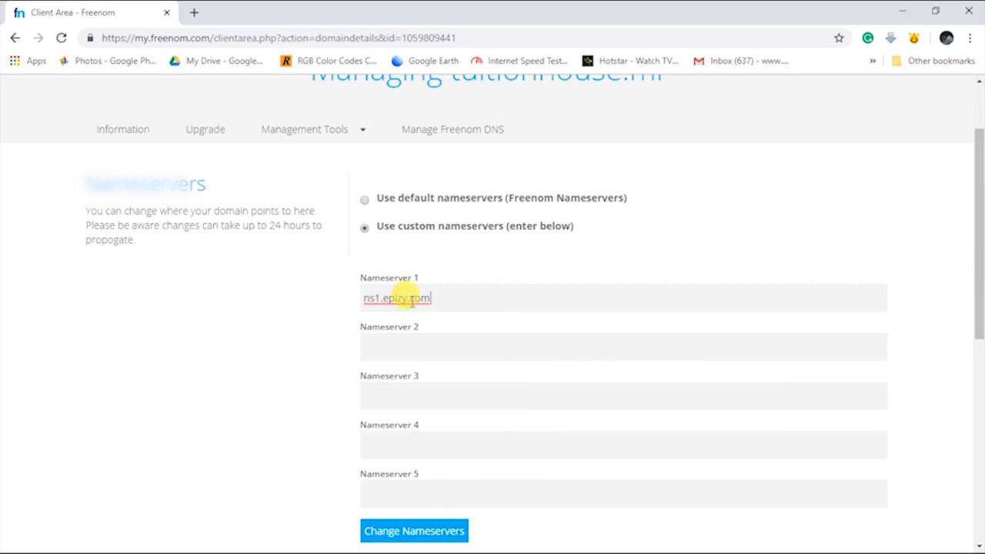
left_click(418, 344)
key("ctrl+v")
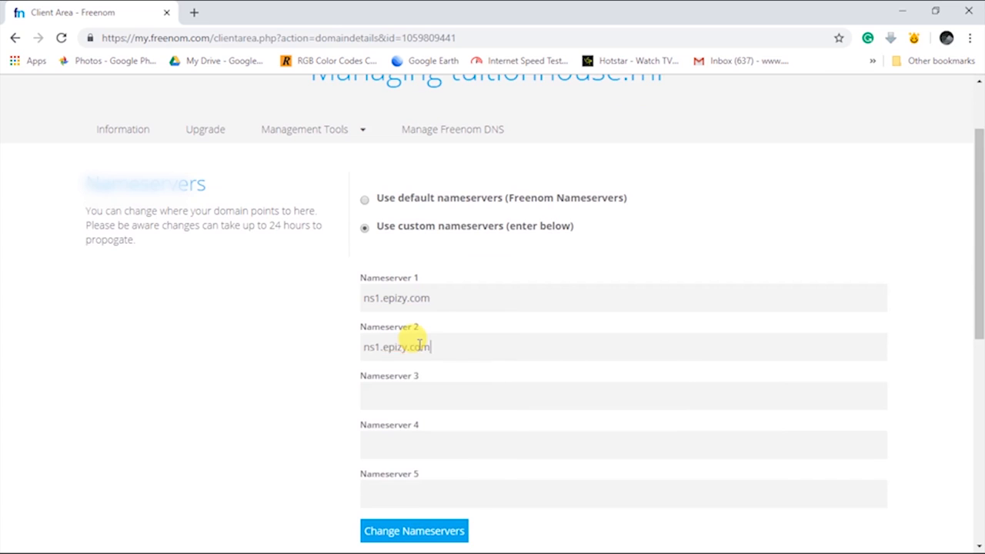
left_click(375, 347)
key("alt+Tab")
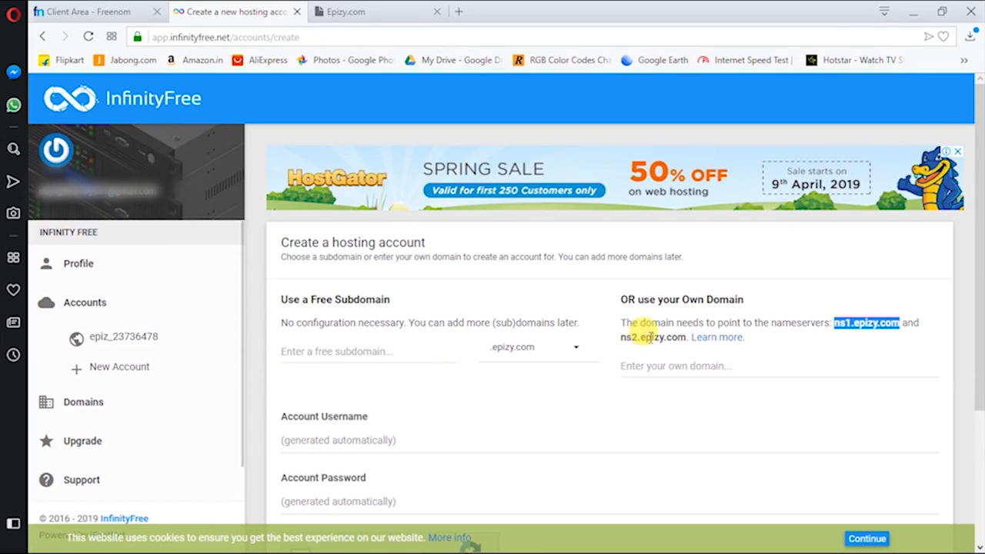
key("alt+Tab")
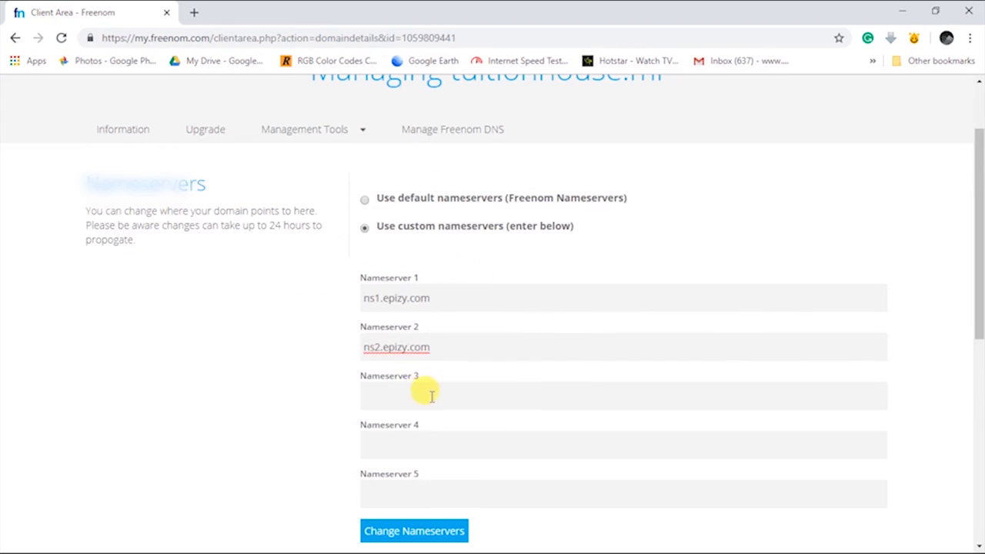
scroll(429, 397, "down", 2)
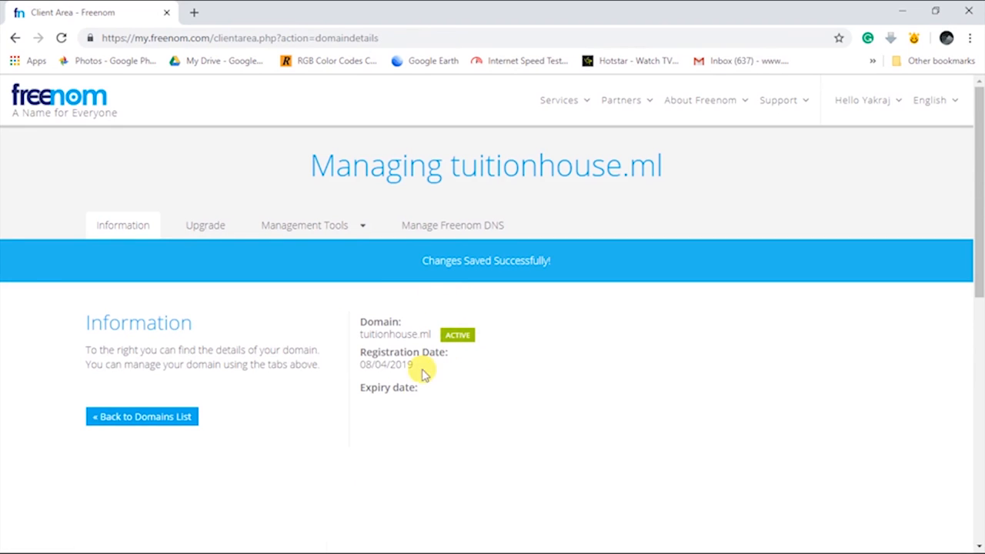
left_click_drag(424, 373, 346, 385)
left_click(455, 391)
left_click_drag(455, 392, 352, 392)
left_click(429, 391)
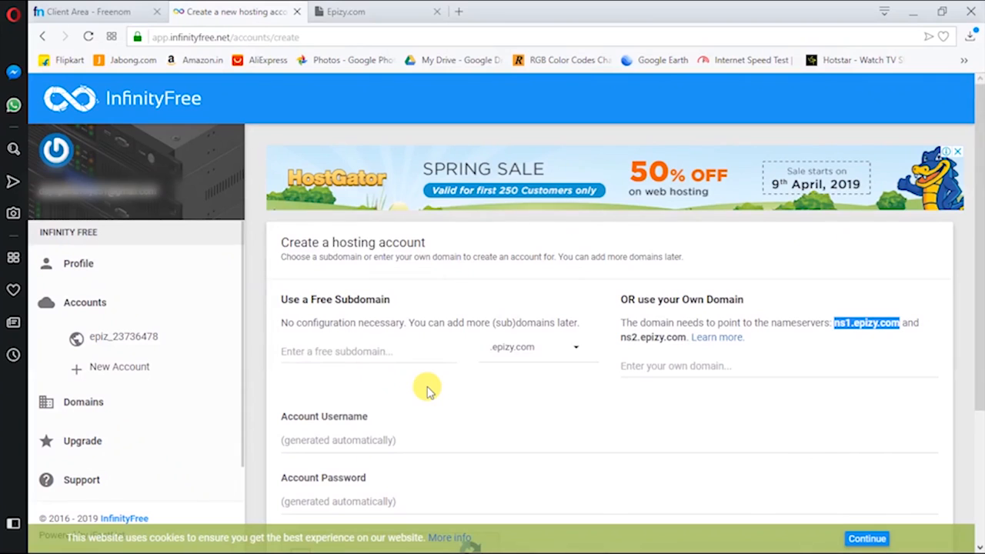
Open the hosting account's Control Panel and click I Approve on the email Important Notice
left_click(101, 337)
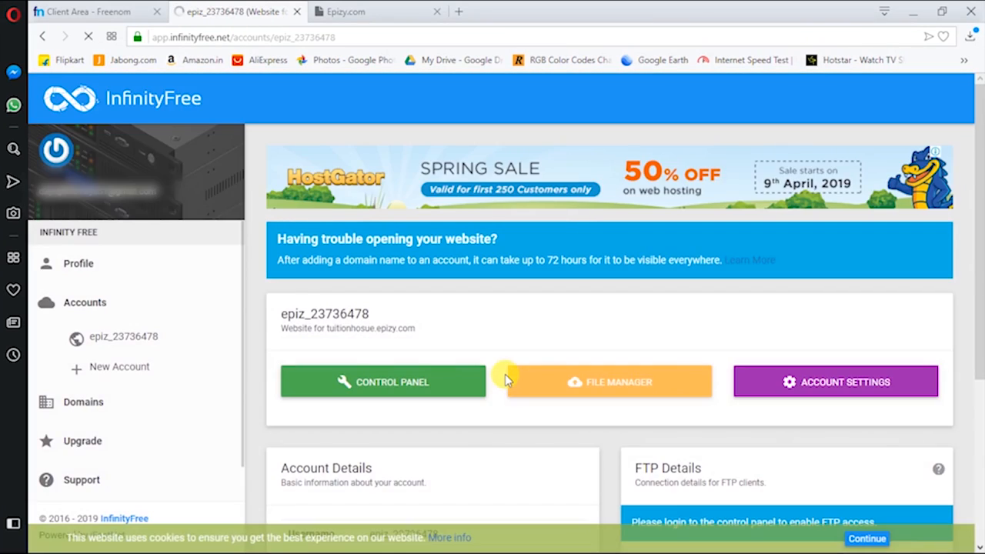
left_click(416, 383)
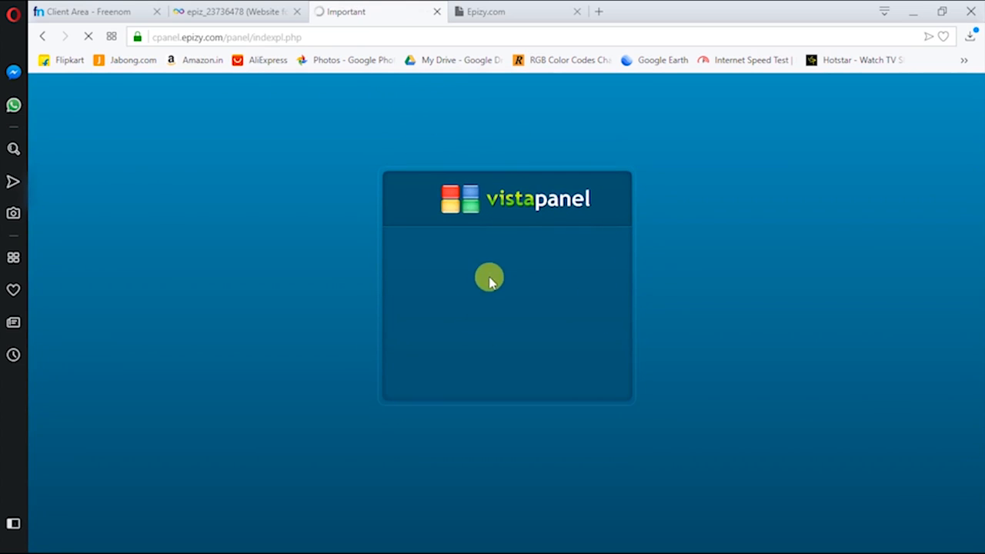
scroll(481, 240, "down", 1)
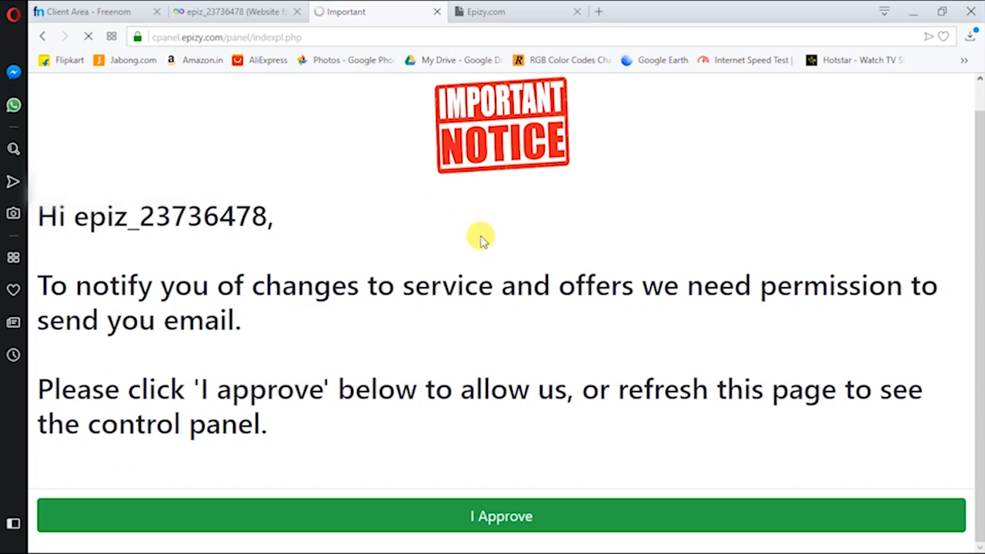
scroll(547, 88, "up", 1)
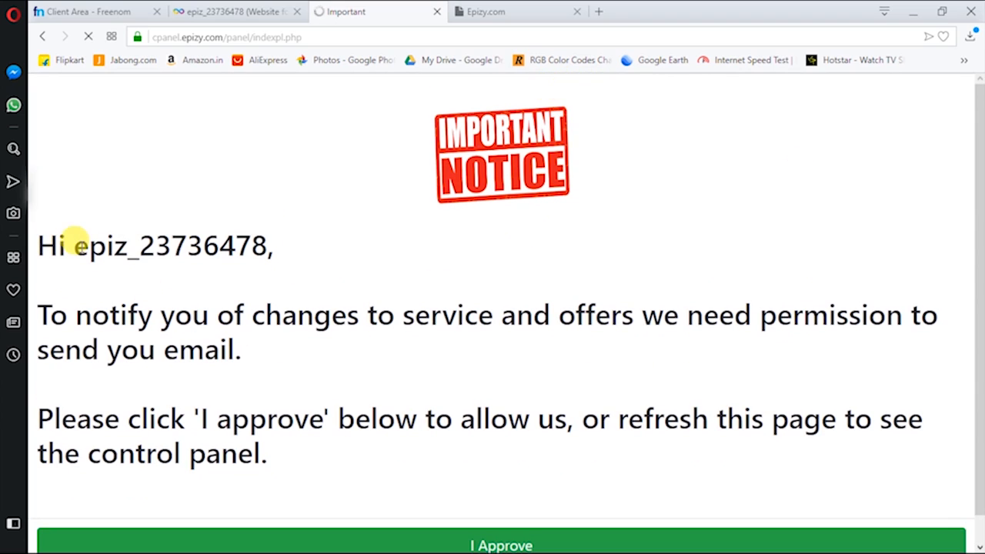
left_click_drag(150, 244, 108, 245)
left_click_drag(48, 314, 215, 315)
left_click_drag(314, 314, 575, 315)
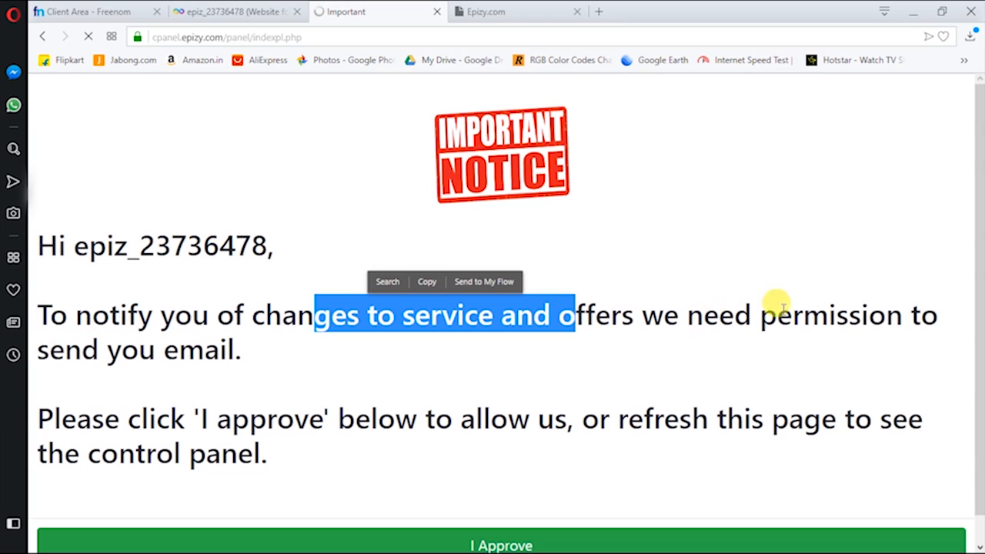
scroll(116, 354, "down", 1)
left_click_drag(269, 385, 419, 388)
left_click_drag(485, 389, 625, 391)
left_click(510, 515)
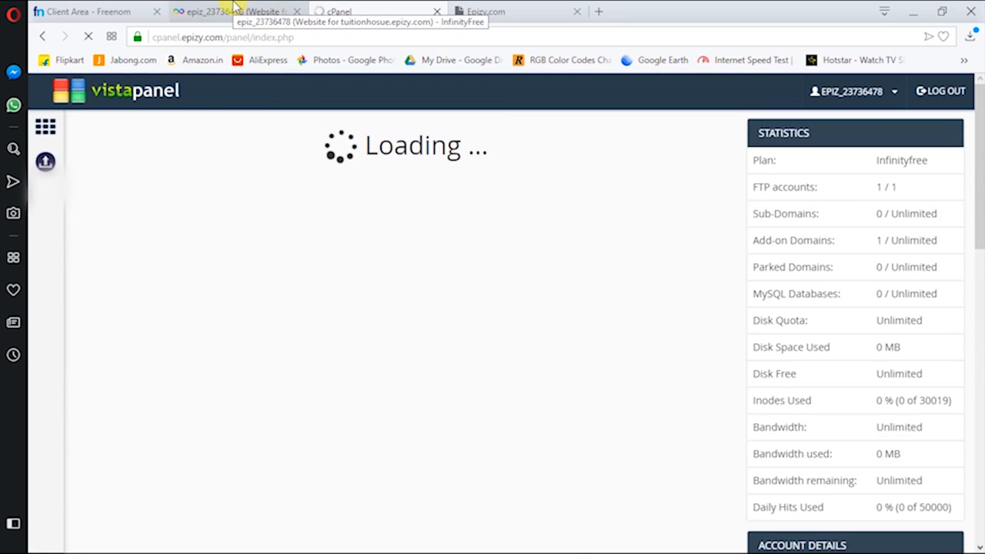
Find the Software section in VistaPanel and launch Softaculous Apps Installer
scroll(446, 310, "down", 7)
scroll(446, 310, "up", 4)
scroll(450, 311, "up", 3)
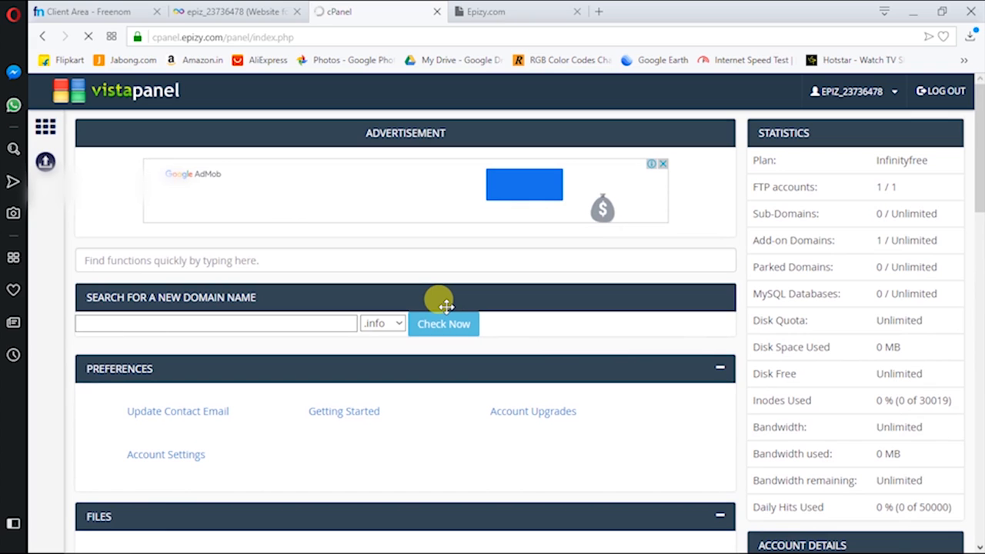
scroll(447, 306, "down", 9)
scroll(448, 309, "up", 2)
scroll(449, 309, "up", 3)
scroll(424, 275, "up", 3)
scroll(425, 281, "down", 3)
scroll(425, 284, "down", 9)
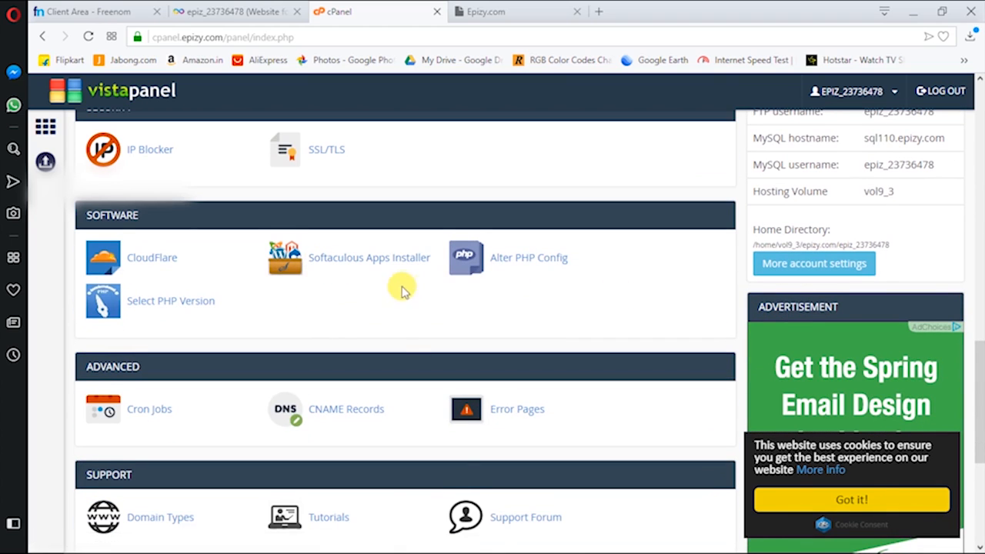
scroll(364, 243, "down", 1)
scroll(363, 241, "down", 4)
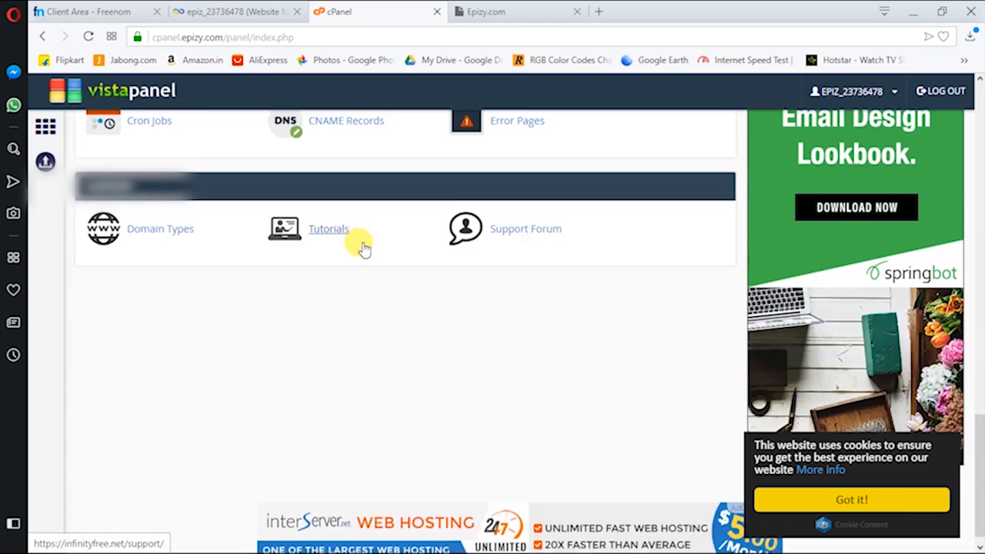
scroll(356, 283, "up", 4)
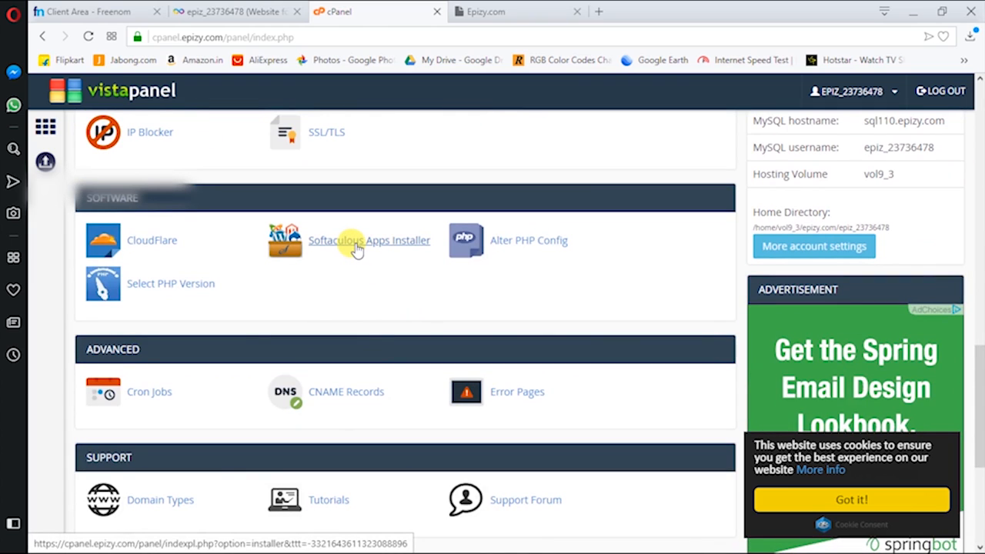
left_click(357, 242)
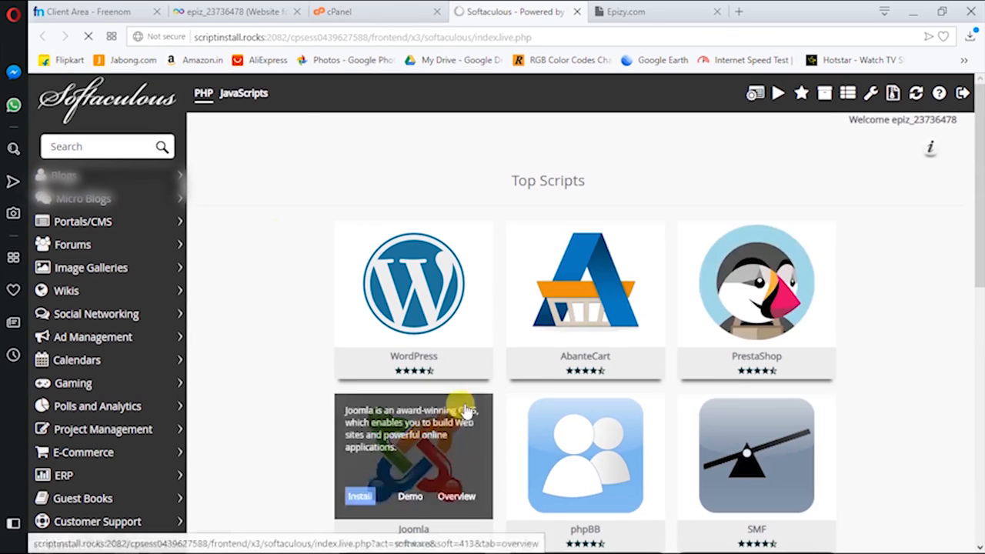
Browse Softaculous's Top Scripts list including WordPress, then switch back to the Freenom tab
mouse_move(439, 326)
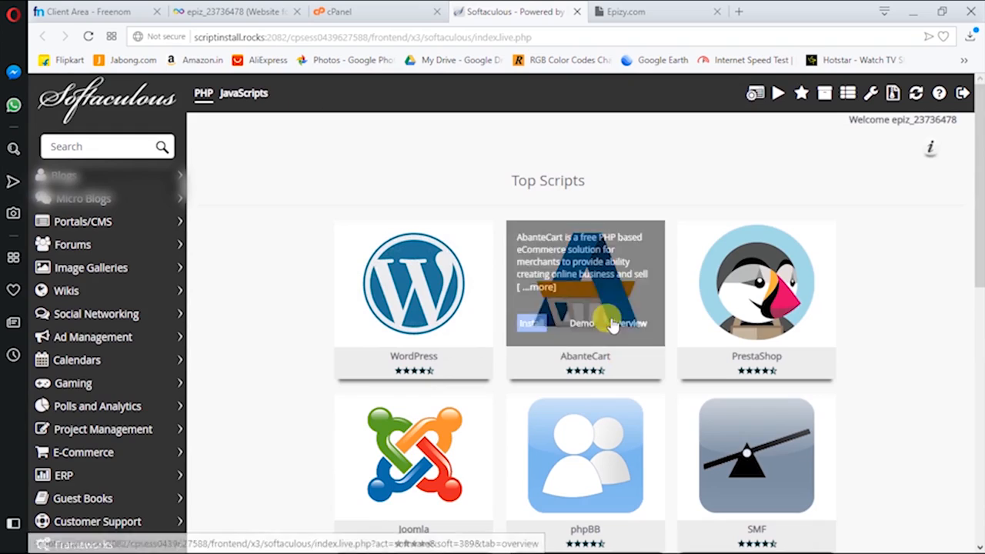
scroll(773, 346, "down", 2)
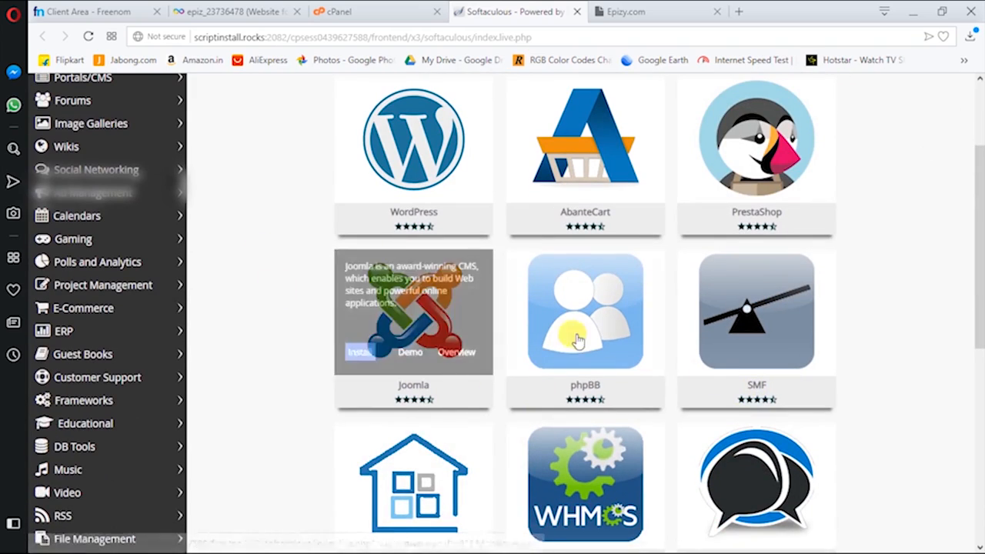
scroll(539, 415, "down", 3)
scroll(602, 391, "up", 5)
mouse_move(361, 323)
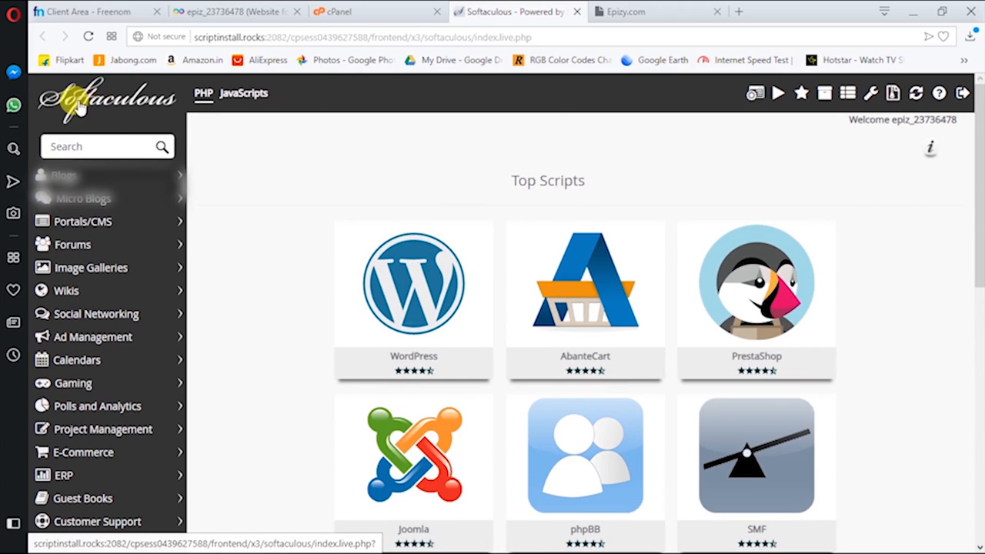
left_click(204, 11)
Look over the Freenom client area
left_click(86, 11)
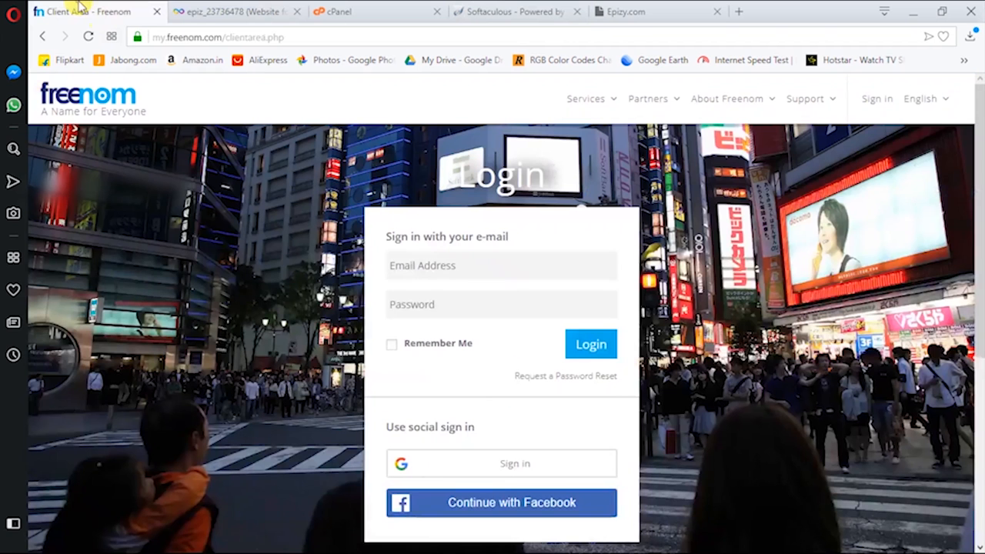
scroll(472, 268, "down", 5)
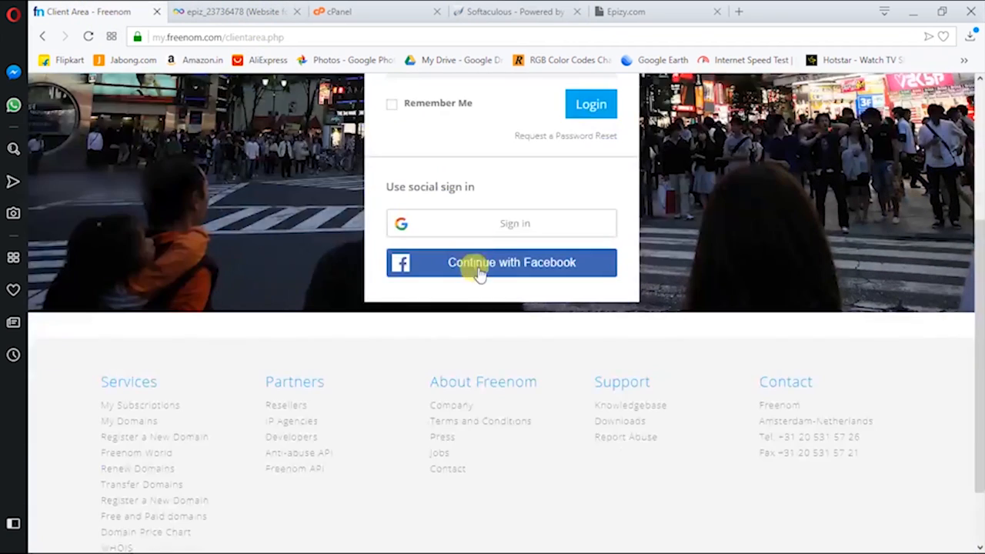
scroll(538, 330, "up", 5)
Close the Epizy.com parking tab and begin the WordPress install in Softaculous
left_click(649, 9)
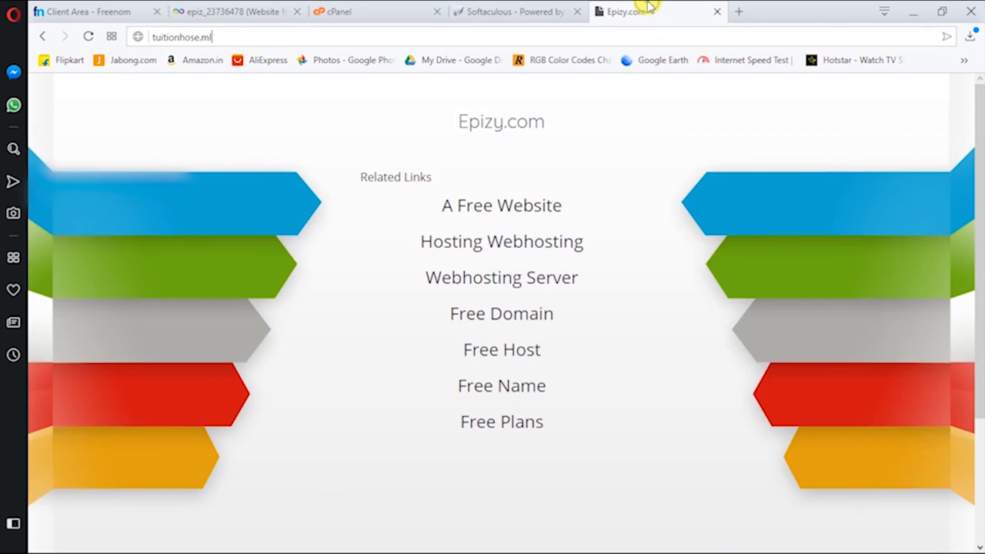
left_click(492, 11)
left_click(637, 9)
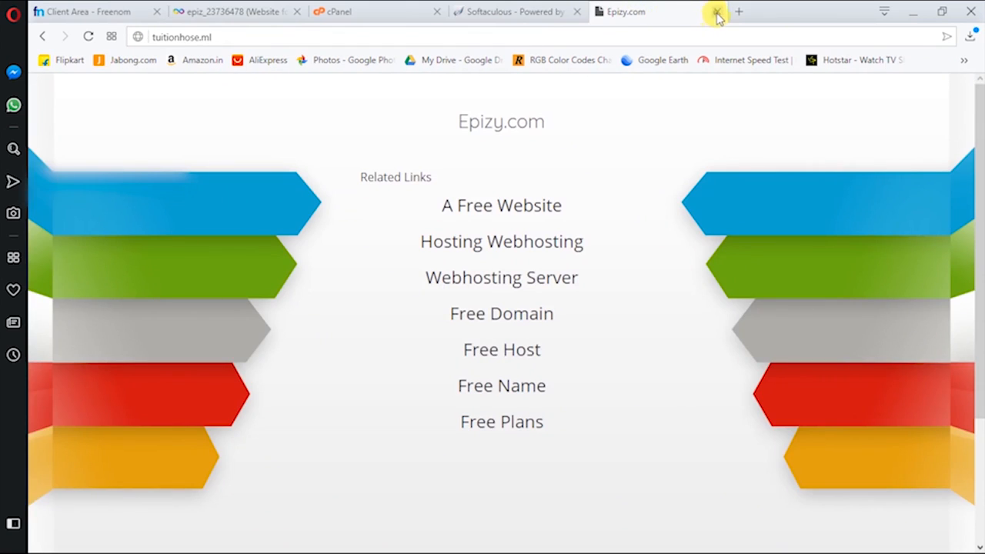
left_click(716, 12)
left_click(360, 324)
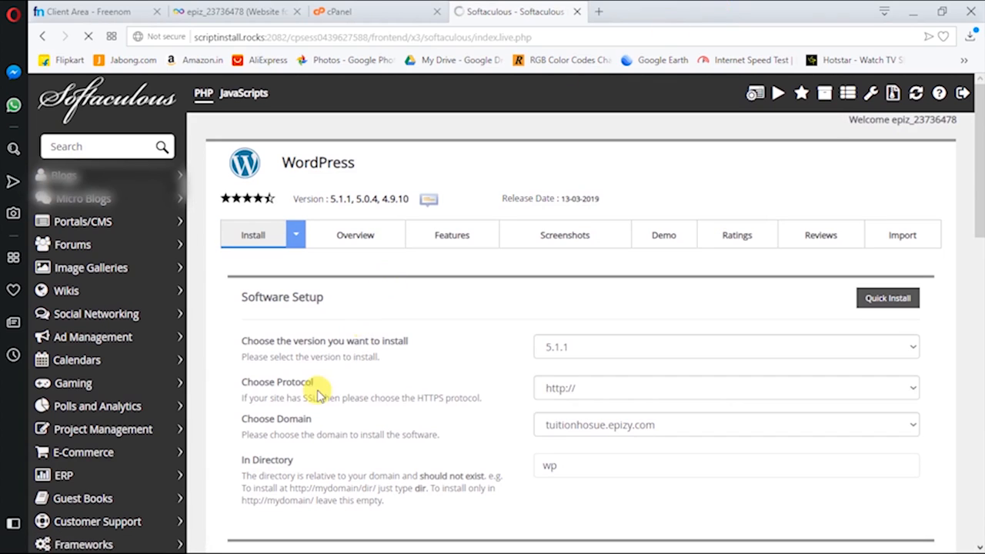
left_click(587, 388)
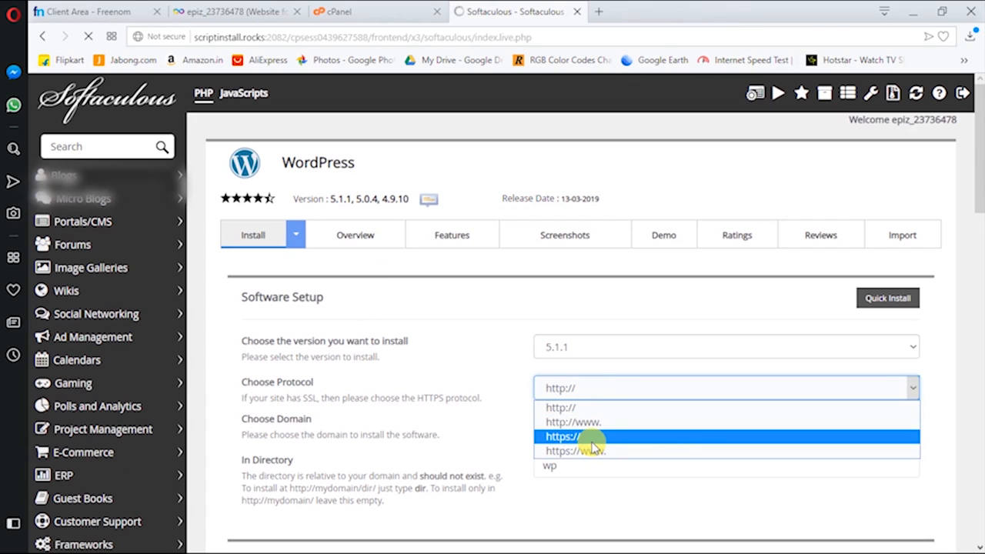
left_click(584, 407)
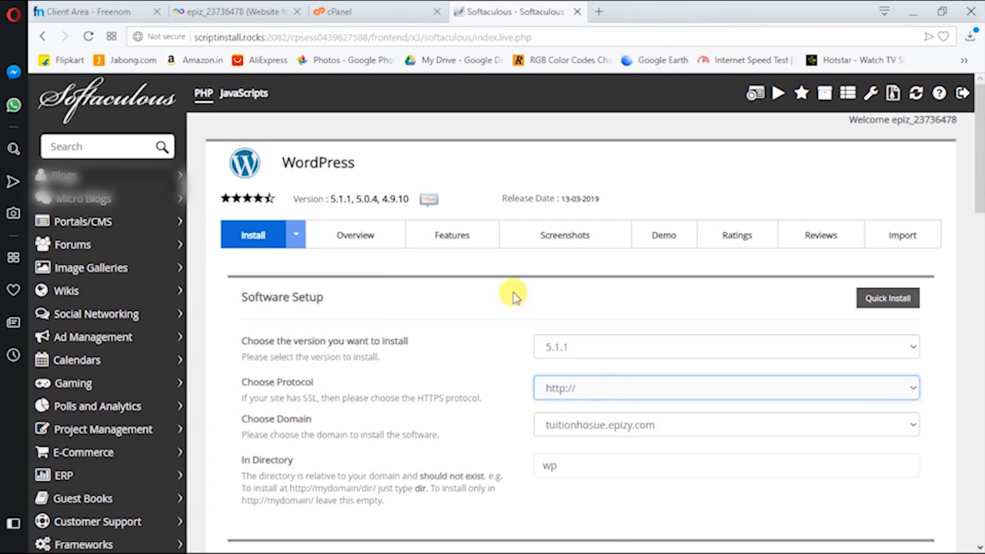
left_click(566, 387)
left_click(567, 388)
left_click(568, 389)
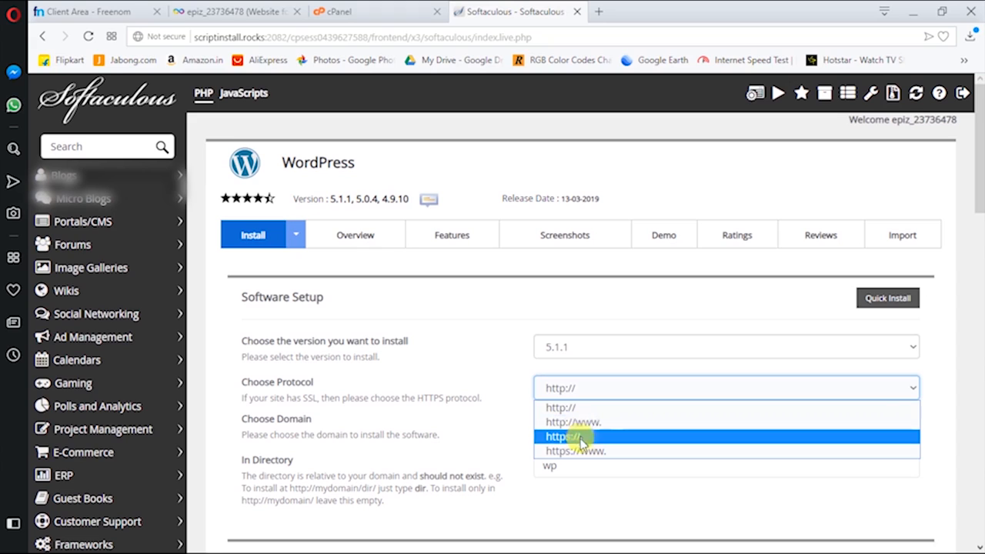
left_click(590, 388)
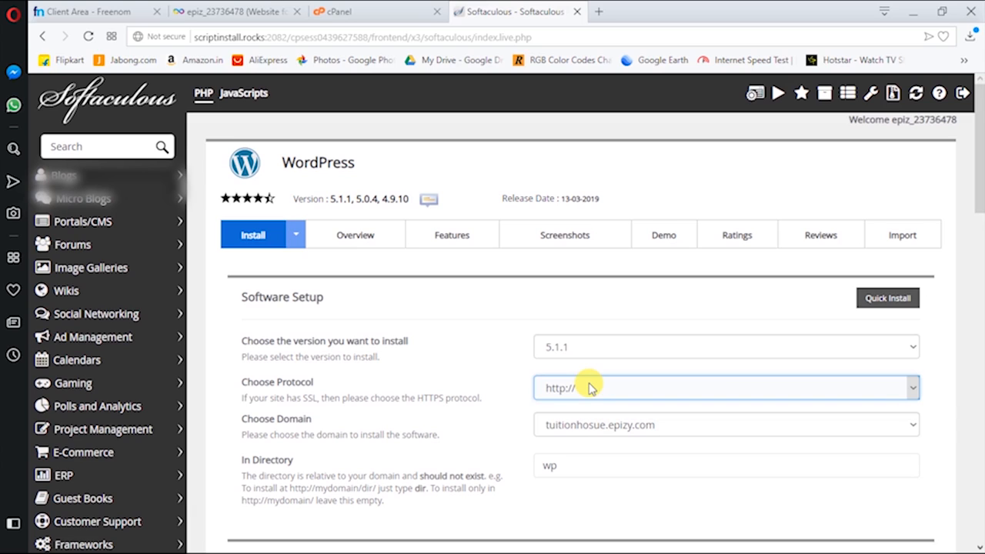
left_click(590, 388)
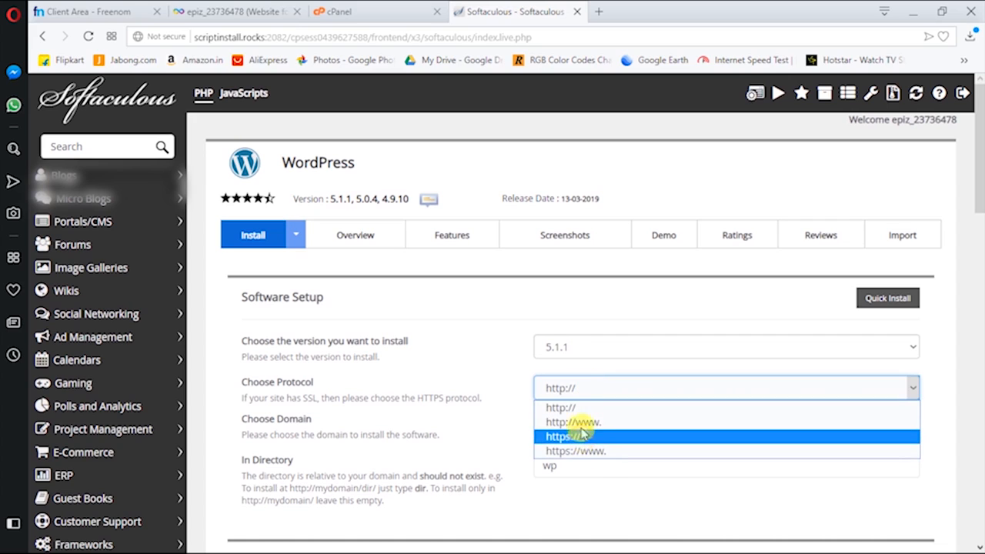
left_click(581, 382)
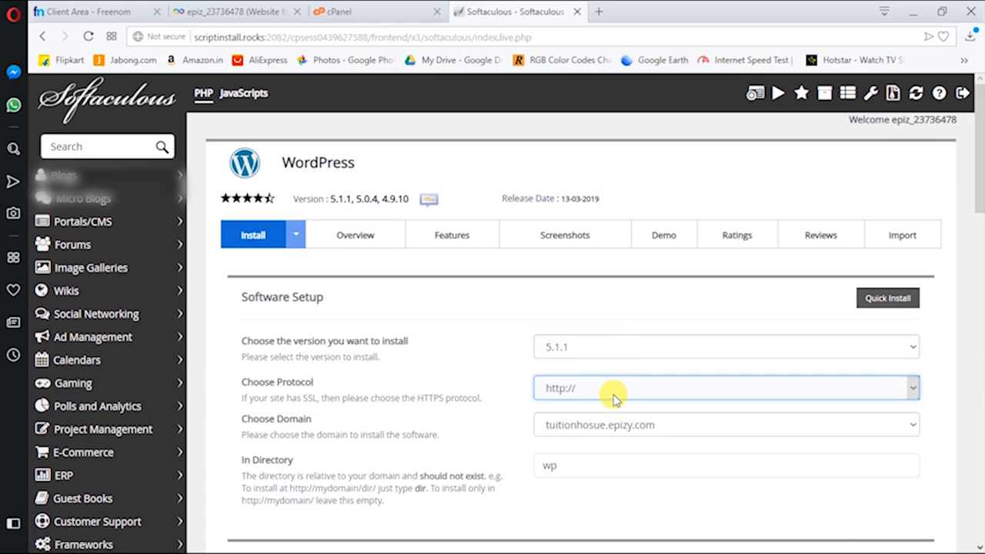
left_click(616, 433)
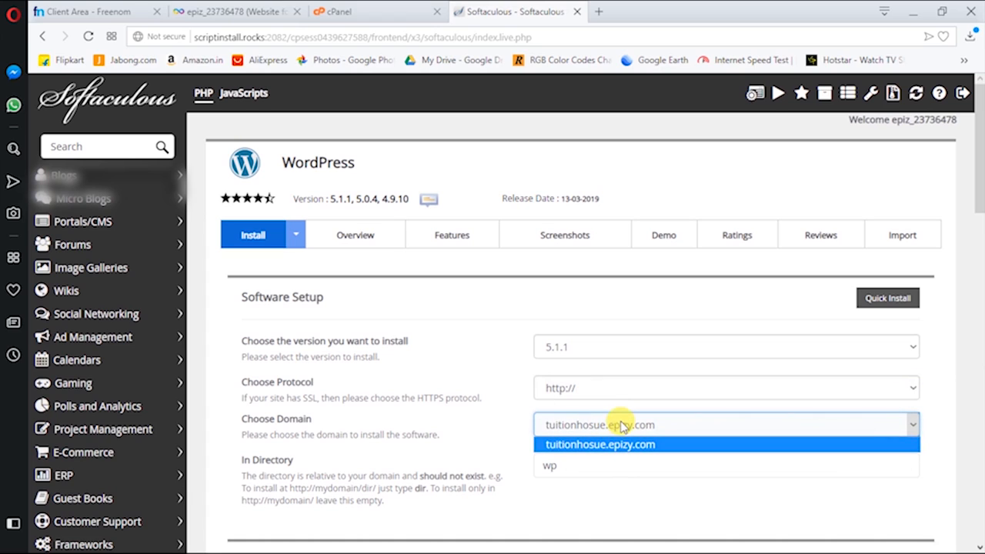
left_click(622, 427)
Clear the wp directory and enter site name 'tution house' and description 'your purpose is learn'
double_click(573, 466)
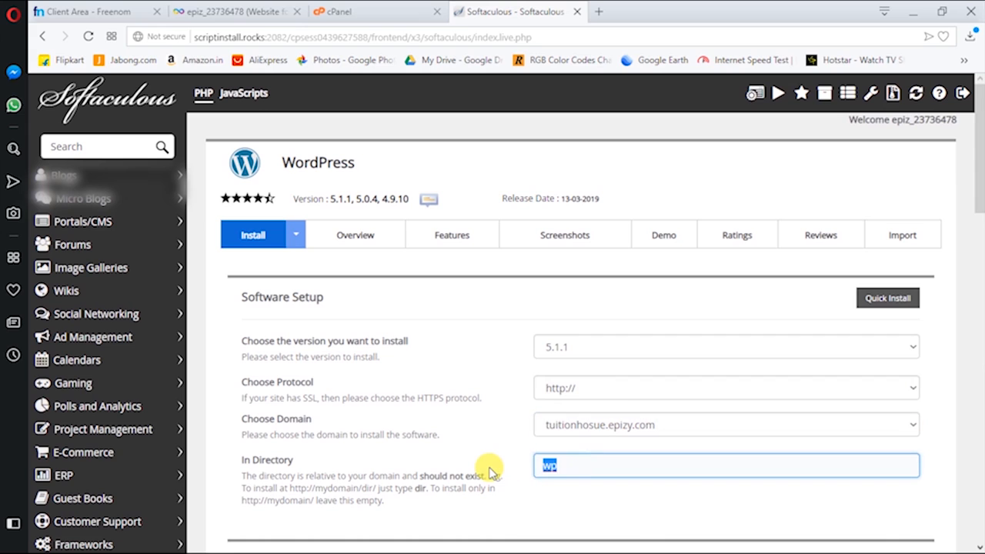
scroll(490, 471, "down", 3)
left_click_drag(543, 418, 616, 417)
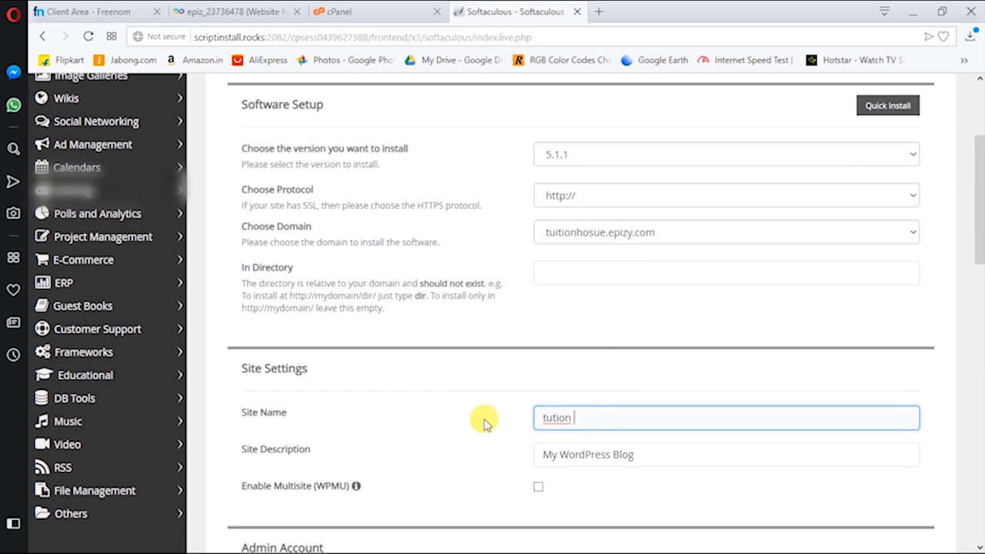
scroll(677, 462, "down", 1)
left_click_drag(642, 359, 432, 372)
type("your purpose is learn")
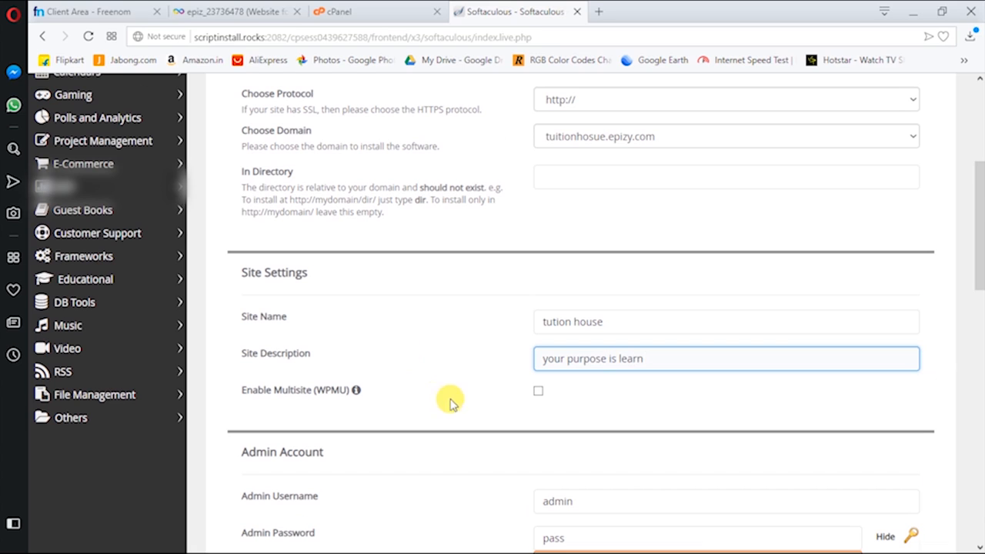
scroll(451, 400, "down", 3)
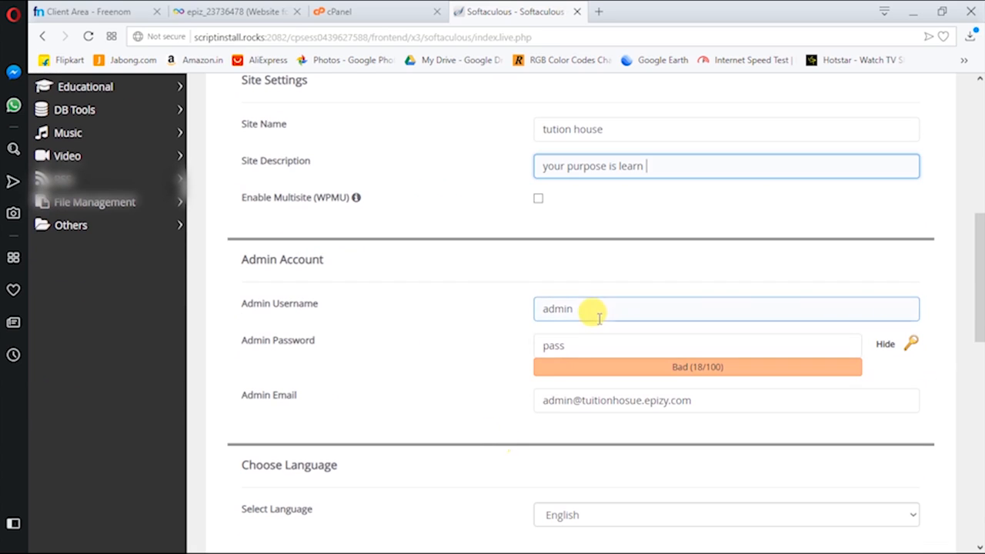
left_click_drag(534, 336, 579, 339)
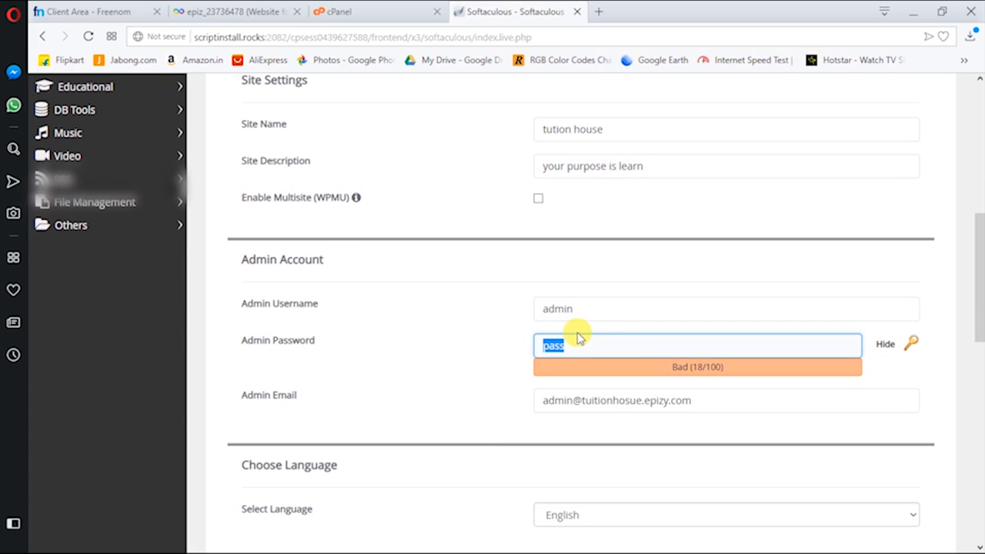
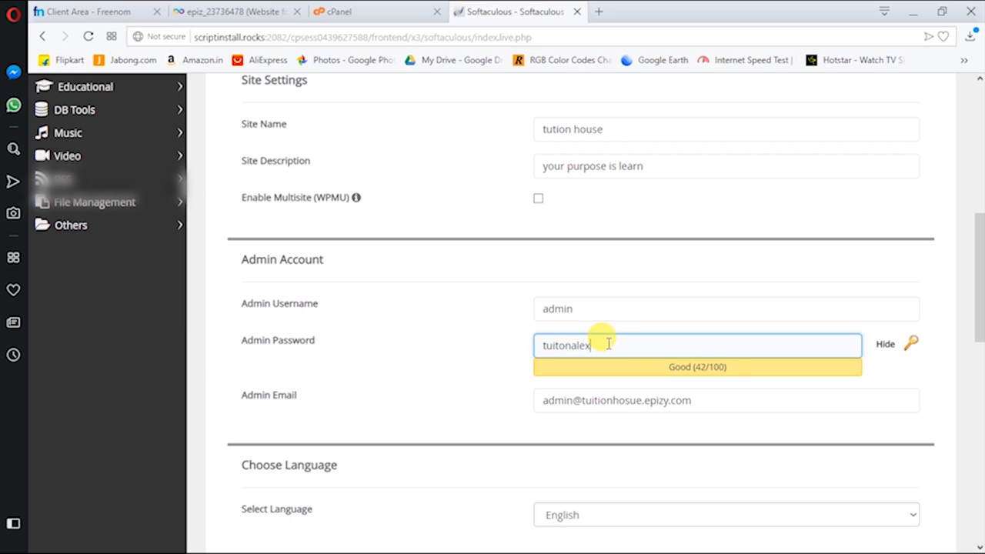
Review the admin account settings, leaving the admin e-mail unchanged
scroll(584, 398, "down", 2)
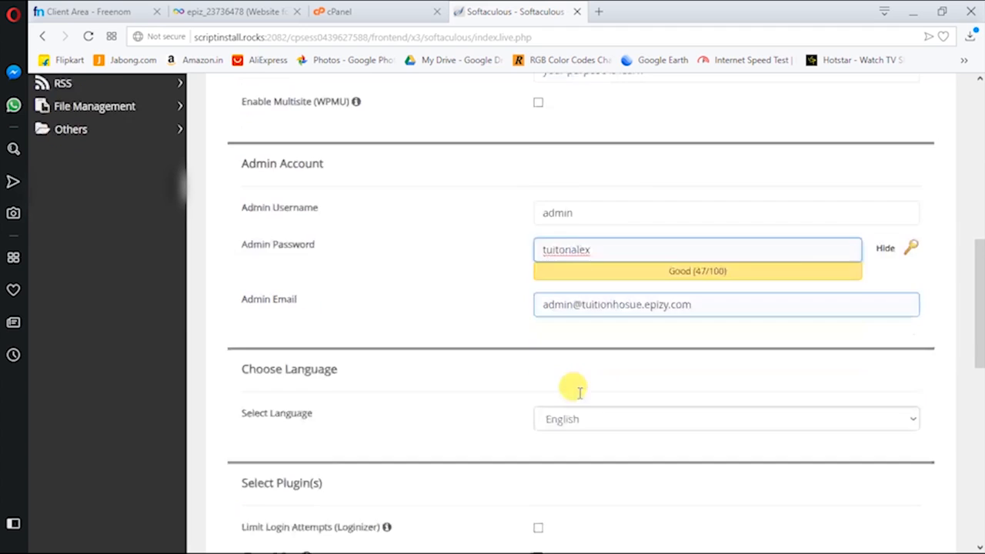
double_click(566, 253)
left_click(576, 254)
Pick the Writee theme, start the install, and dismiss the connection-lost alert
scroll(590, 392, "down", 2)
scroll(539, 360, "down", 3)
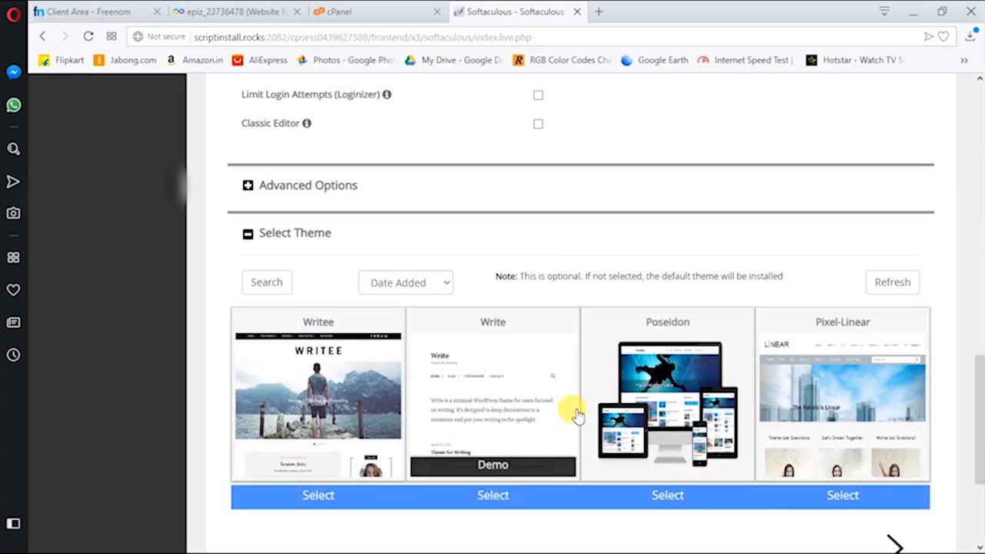
scroll(353, 237, "down", 3)
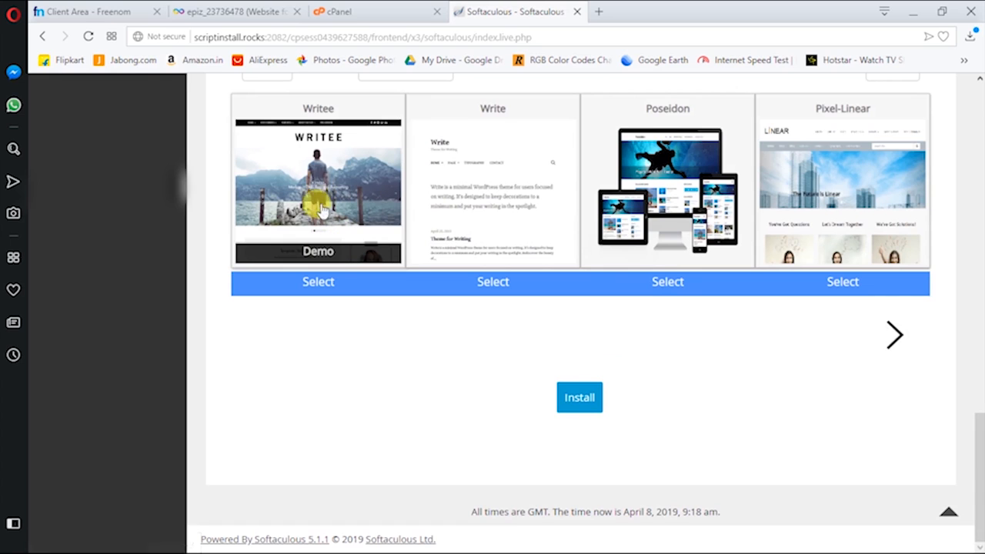
left_click(316, 163)
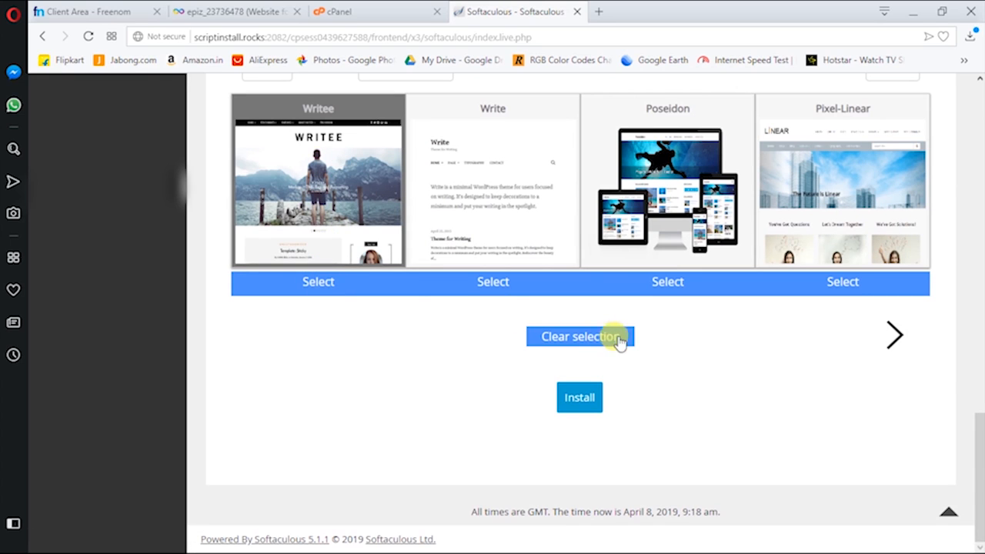
left_click(592, 395)
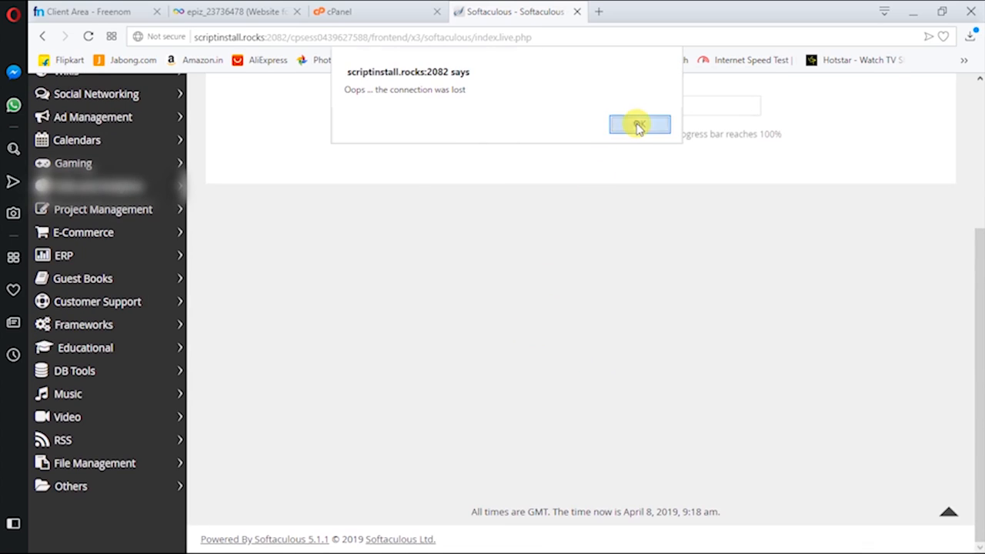
left_click(638, 127)
scroll(554, 244, "up", 3)
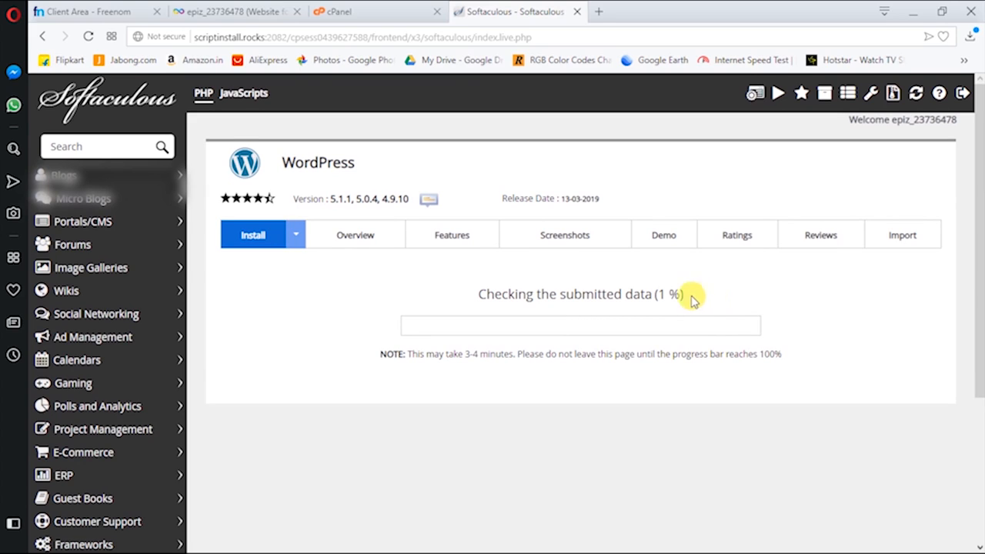
Examine the stalled 1 % progress and waiting note, then reload the install page
double_click(663, 294)
left_click(672, 290)
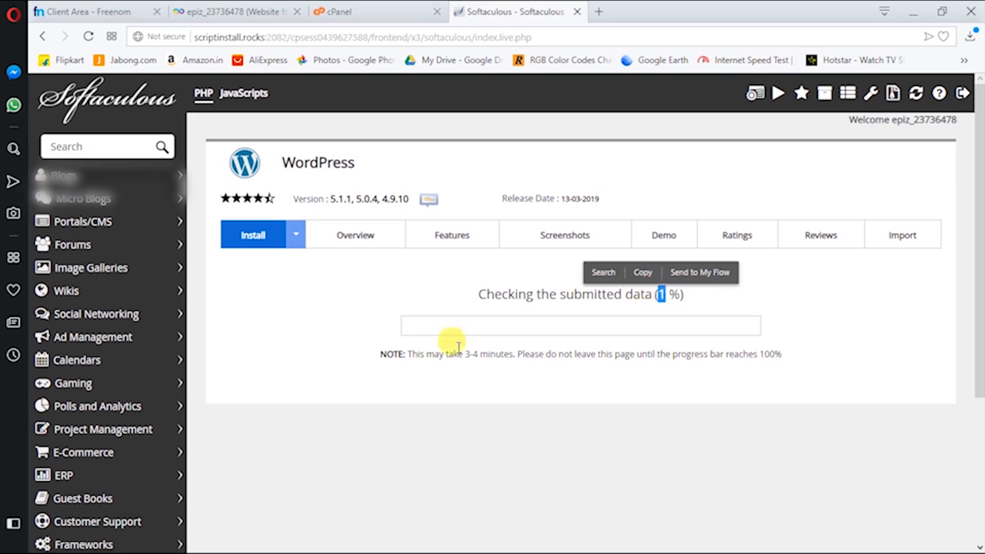
left_click_drag(409, 354, 442, 355)
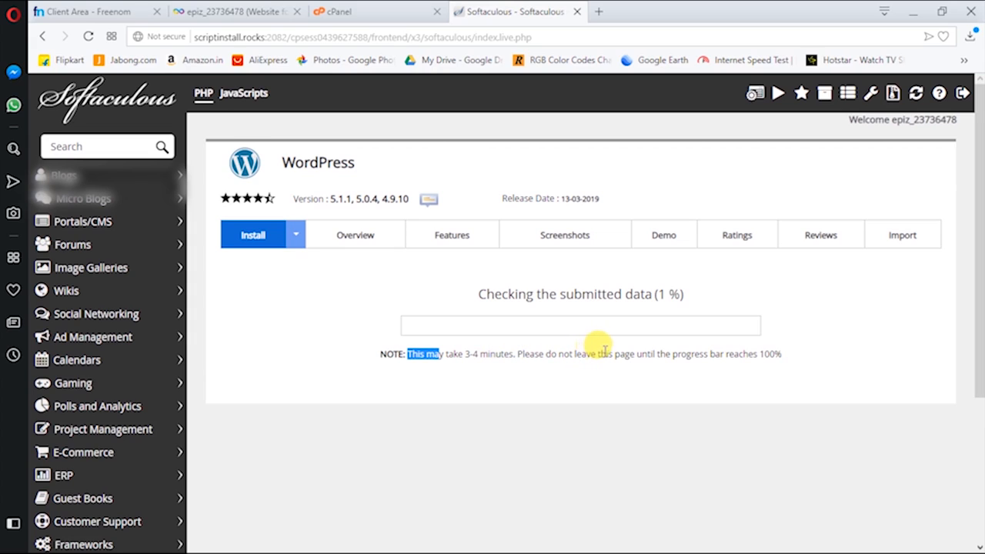
left_click_drag(703, 354, 781, 355)
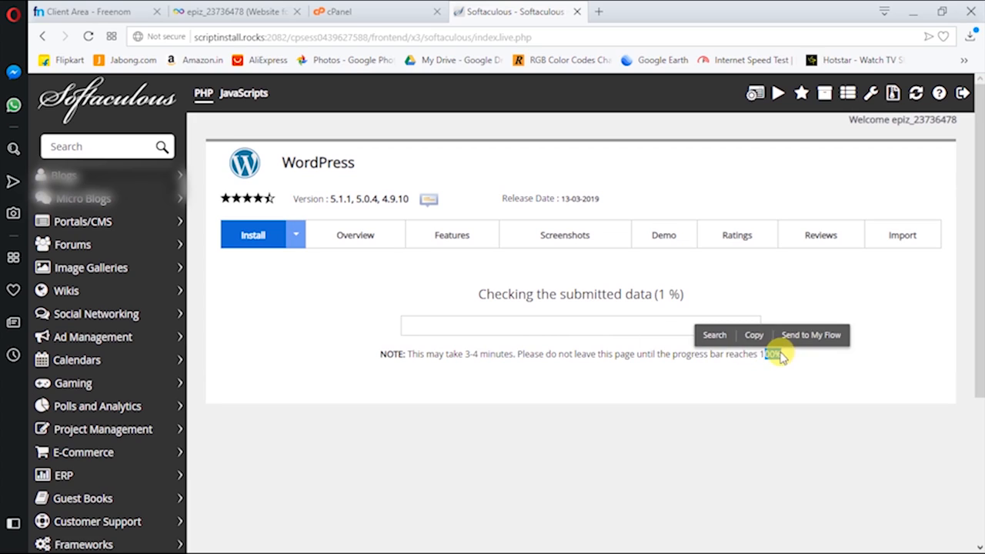
mouse_move(672, 300)
left_mouse_down()
mouse_move(652, 297)
mouse_move(668, 301)
left_mouse_up()
left_click(660, 299)
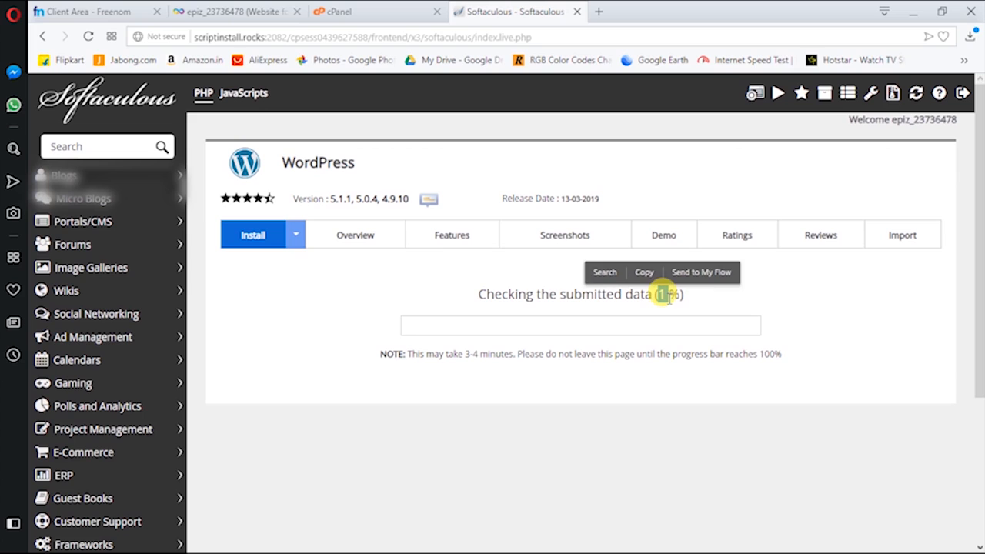
left_click(88, 37)
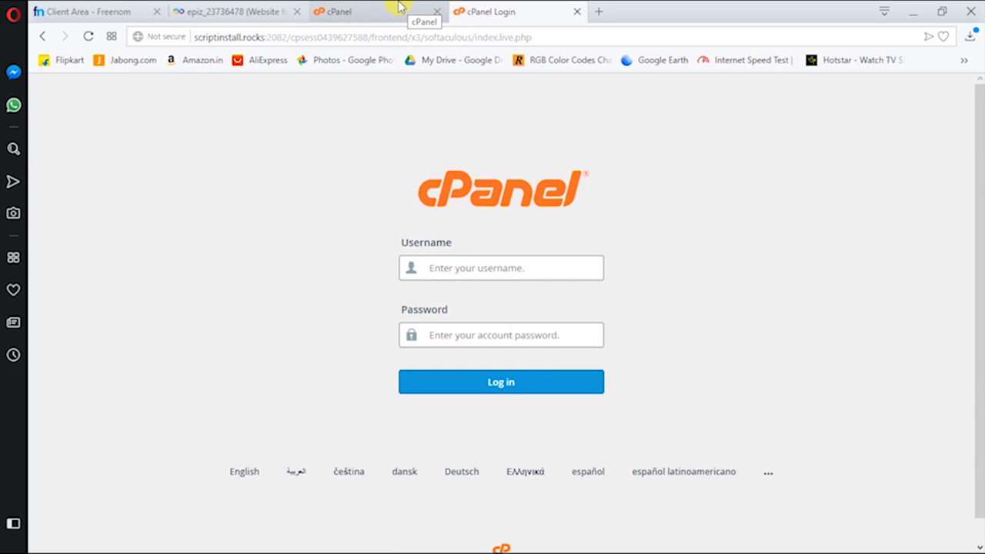
Autofill the cPanel login username from the saved entry and switch back to VistaPanel
left_click(475, 267)
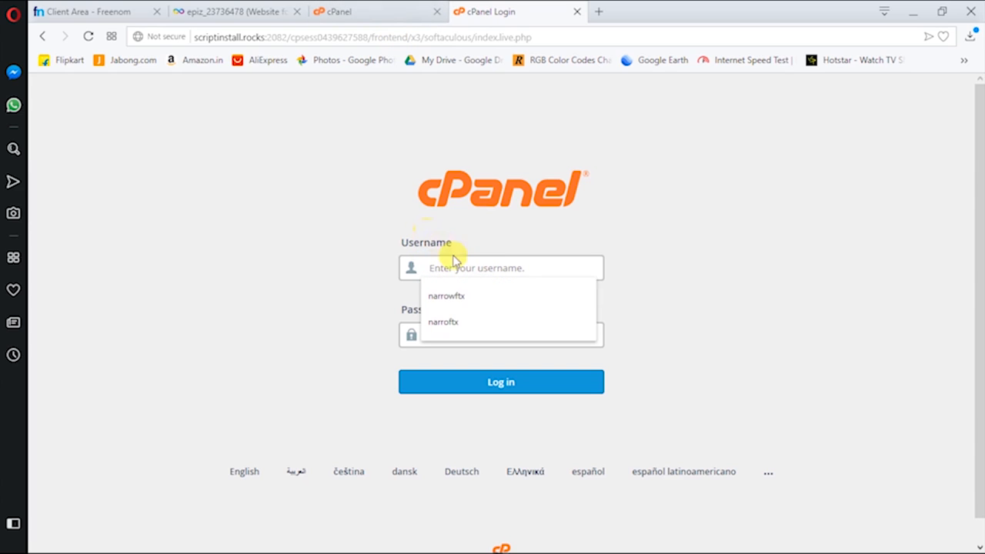
left_click(474, 294)
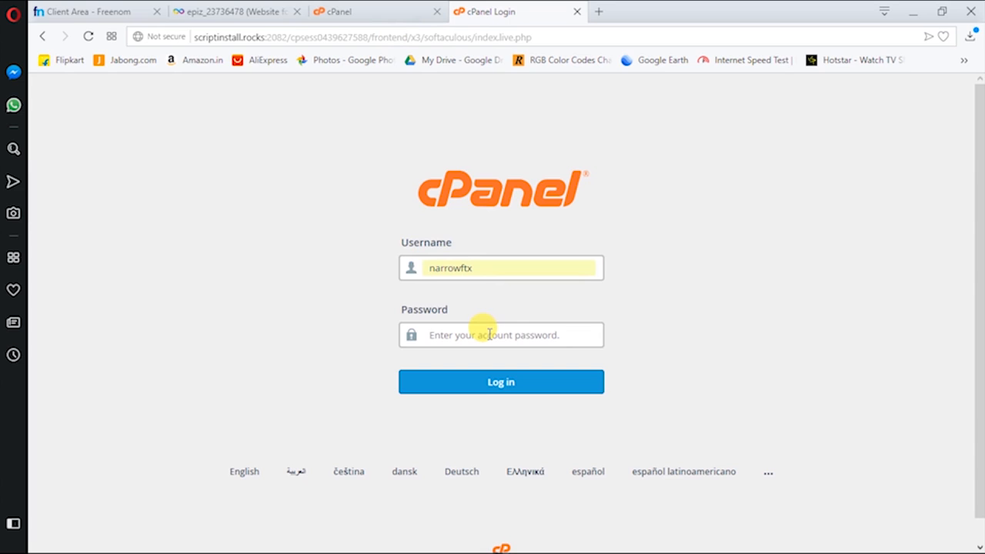
left_click(303, 36)
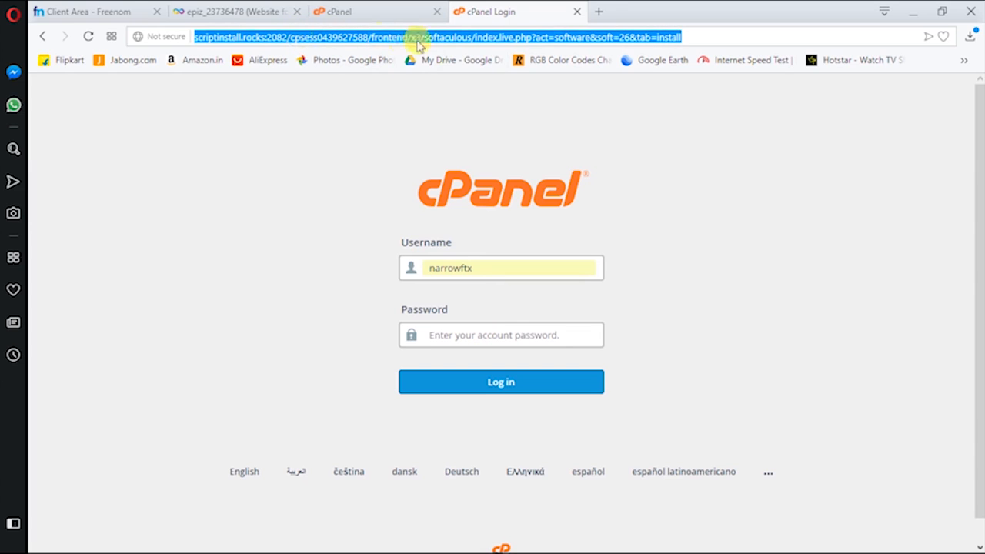
left_click(350, 12)
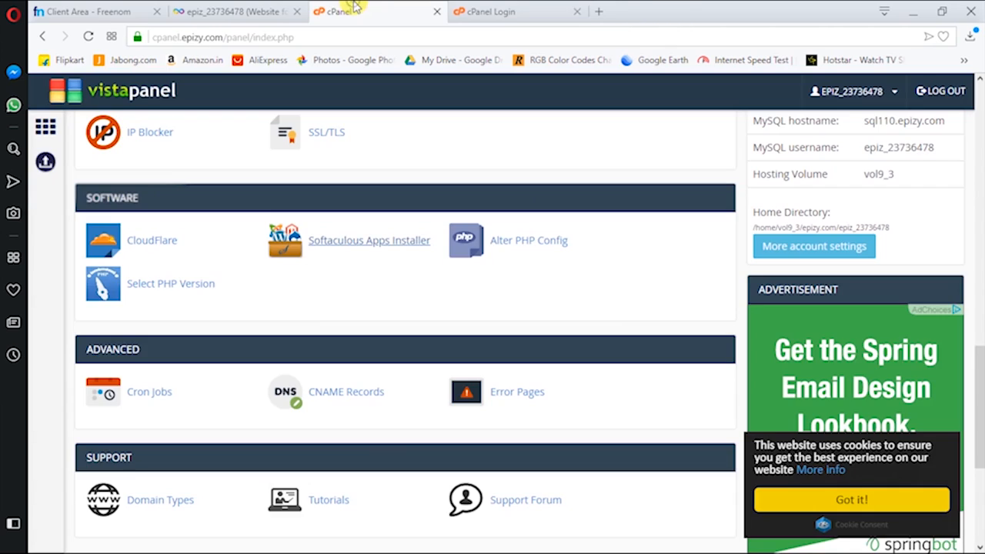
Close the leftover cPanel Login tab and review the Infinityfree account details
left_click(517, 13)
left_click(576, 13)
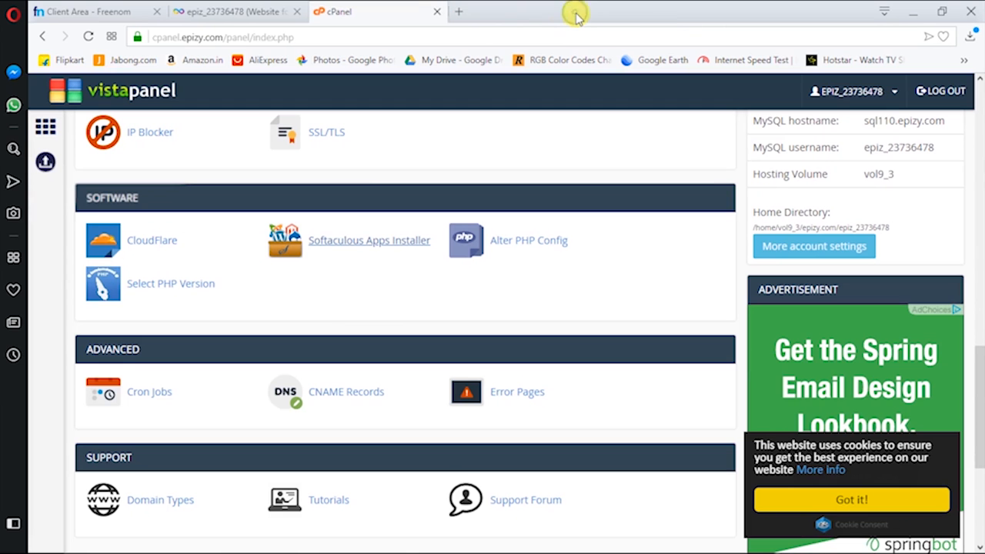
scroll(897, 341, "up", 15)
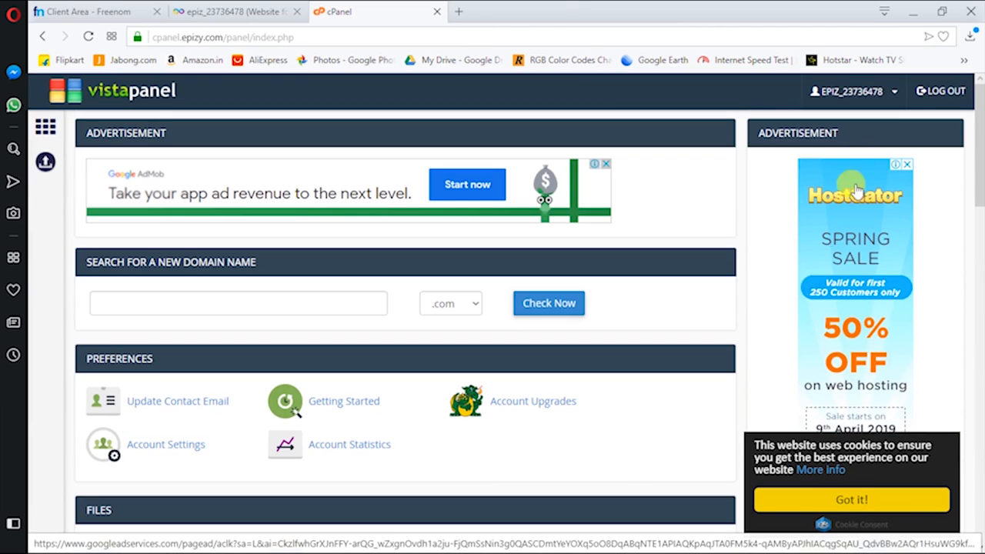
scroll(807, 290, "down", 6)
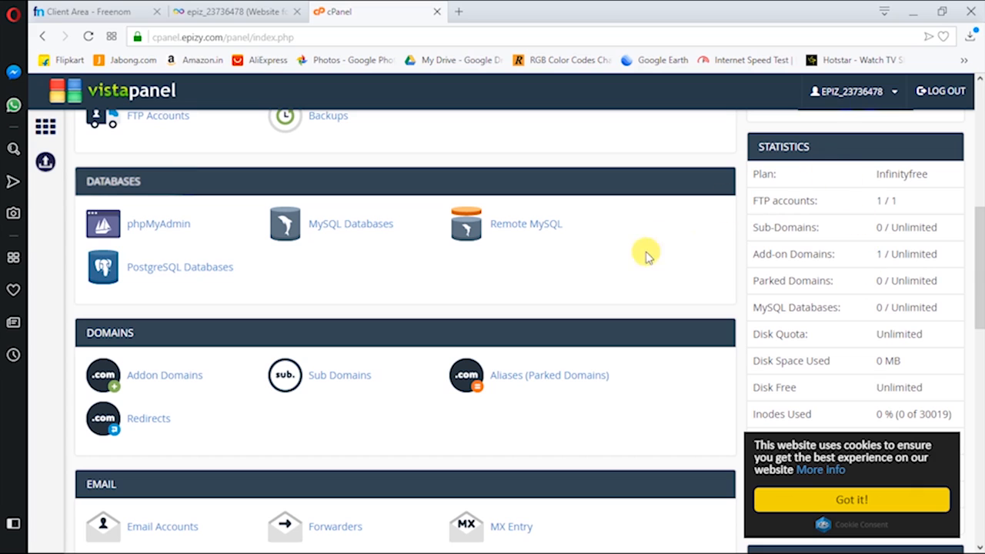
left_click_drag(875, 174, 928, 174)
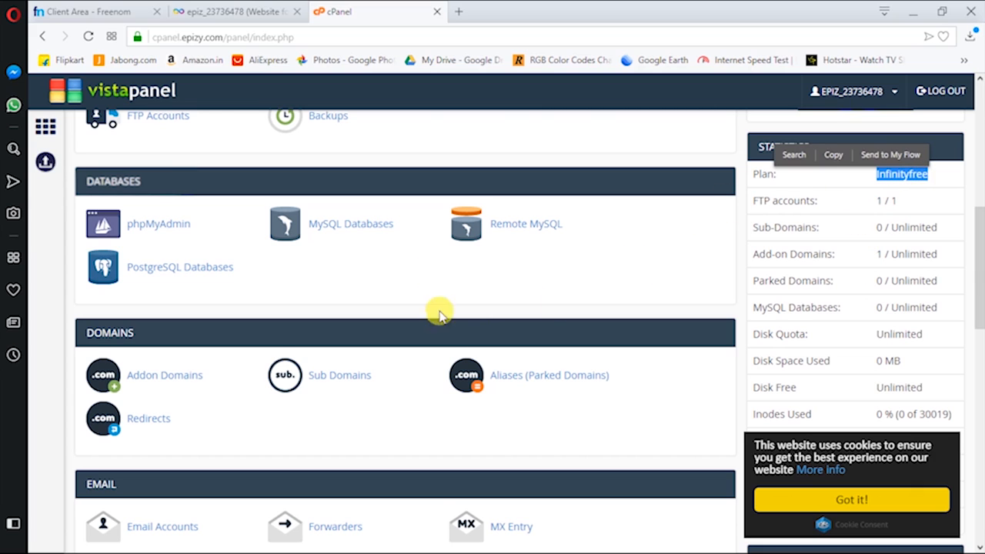
scroll(408, 263, "up", 1)
Dismiss the cookie notice and launch Softaculous Apps Installer from the Software section
left_click(851, 499)
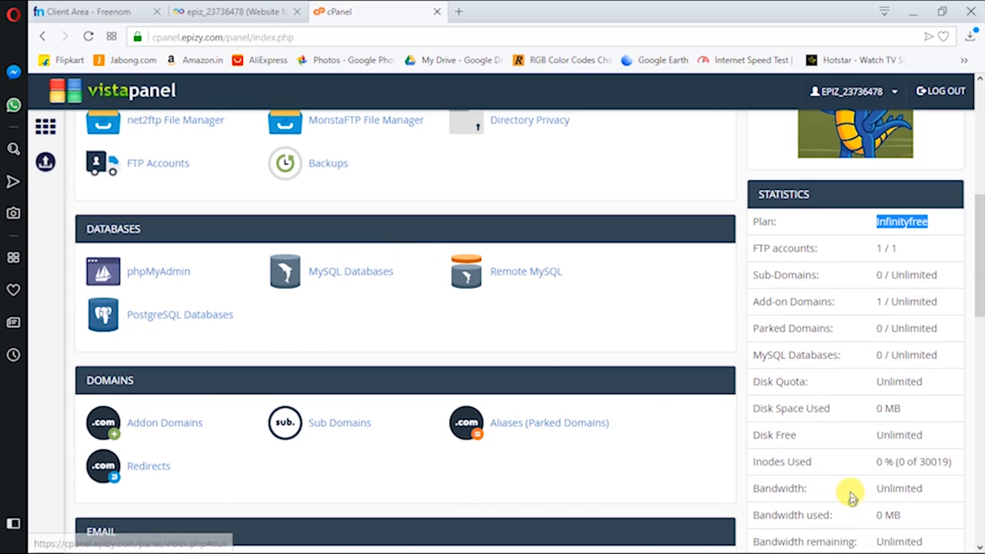
scroll(461, 317, "up", 2)
scroll(354, 222, "up", 2)
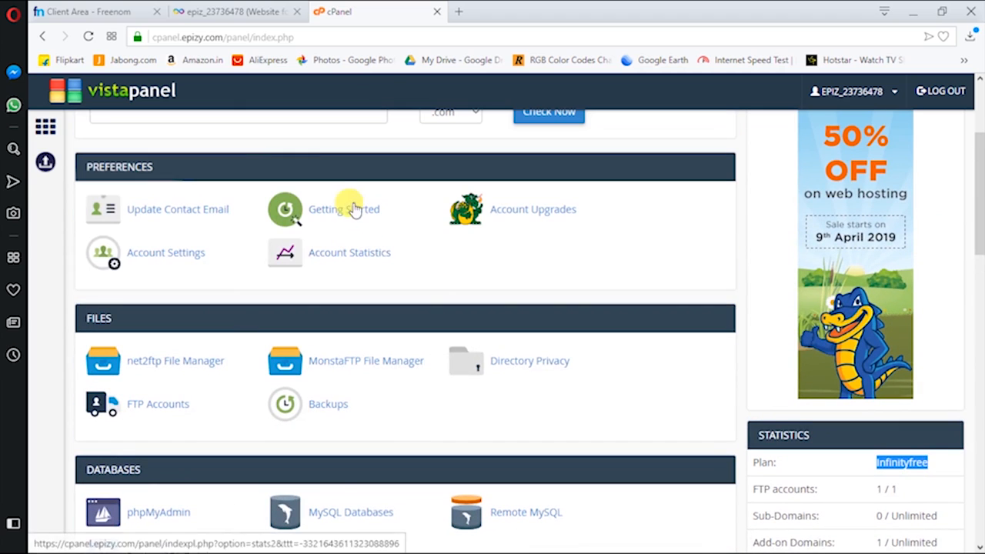
scroll(330, 323, "down", 3)
scroll(308, 347, "down", 2)
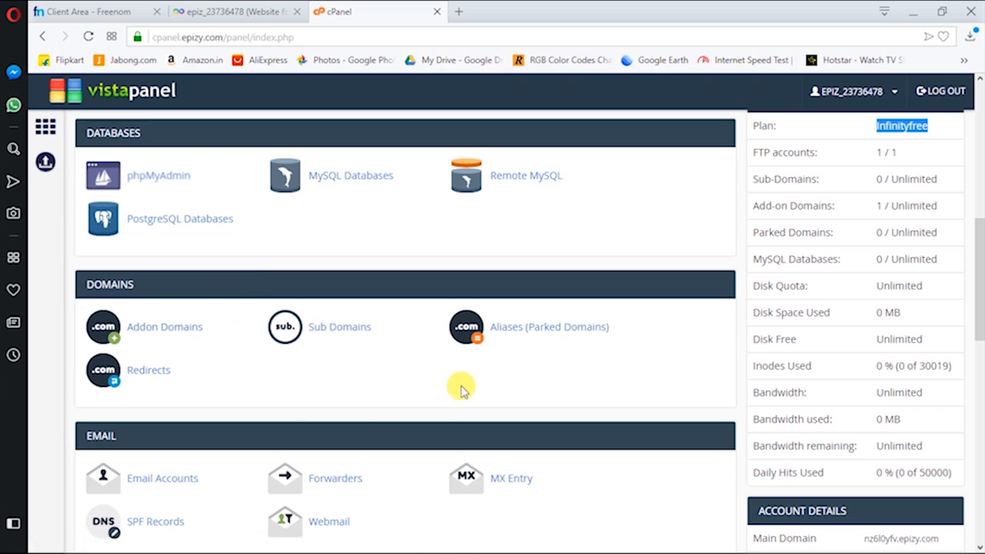
scroll(477, 377, "down", 2)
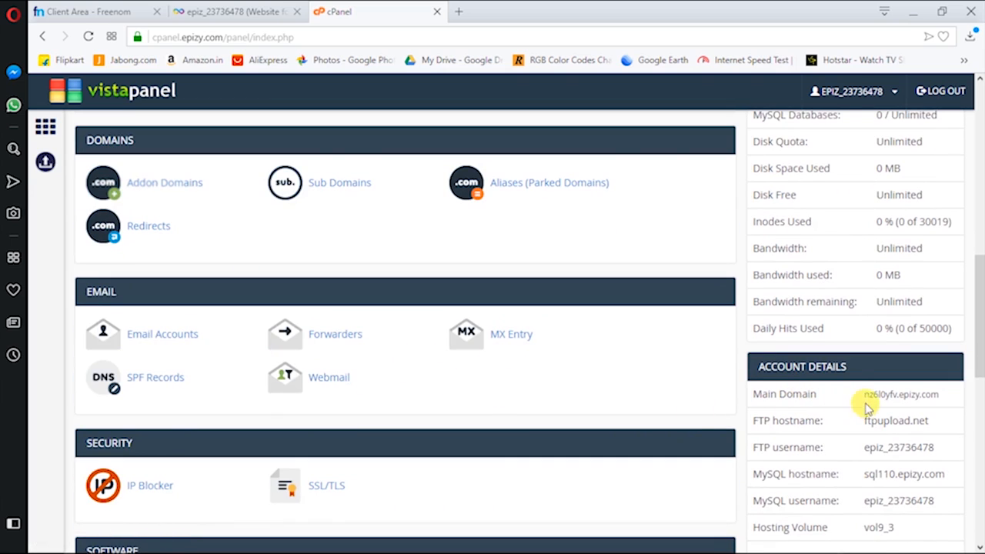
left_click_drag(861, 394, 911, 395)
scroll(862, 415, "down", 3)
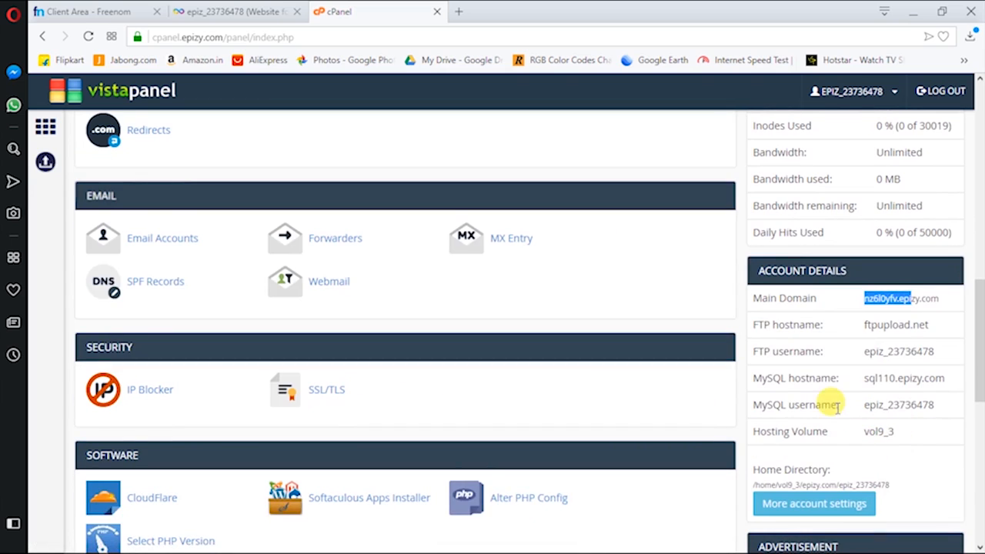
scroll(839, 378, "up", 5)
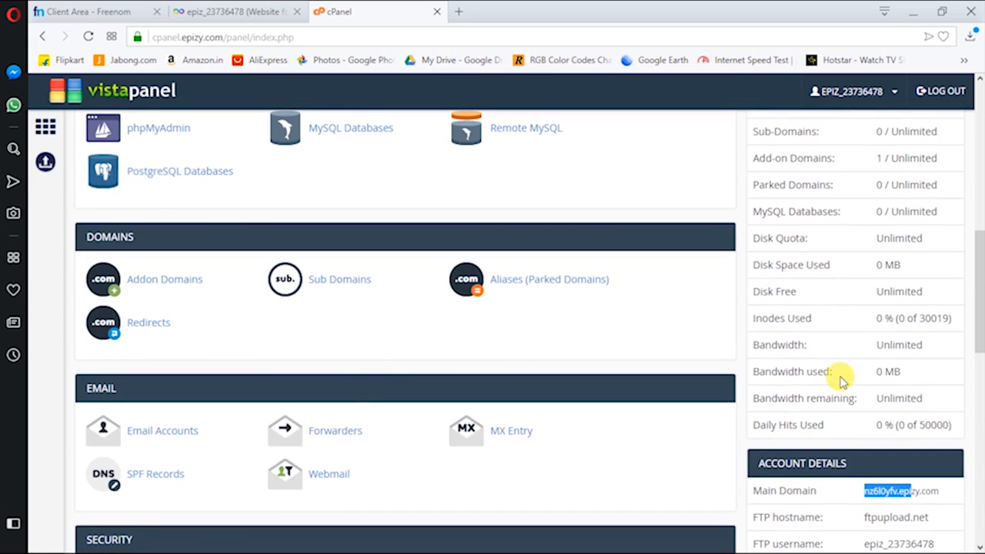
scroll(347, 391, "down", 7)
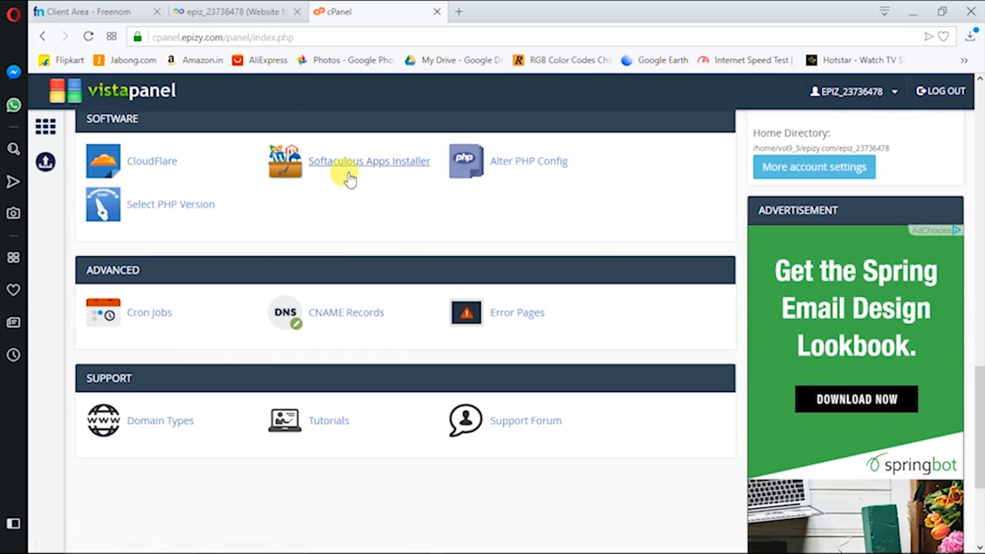
left_click(347, 169)
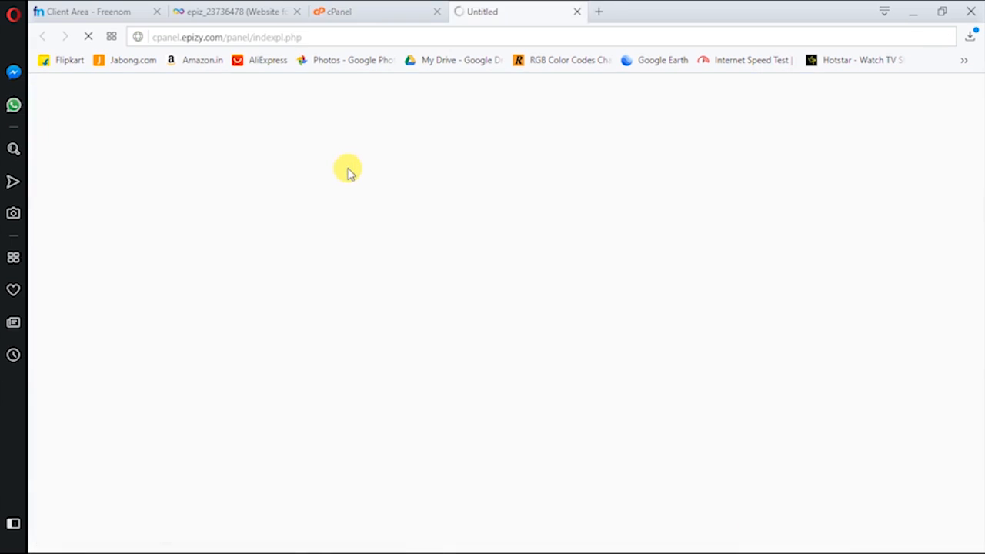
Start a new WordPress install in Softaculous and select the default wp directory
left_click(388, 9)
left_click(458, 11)
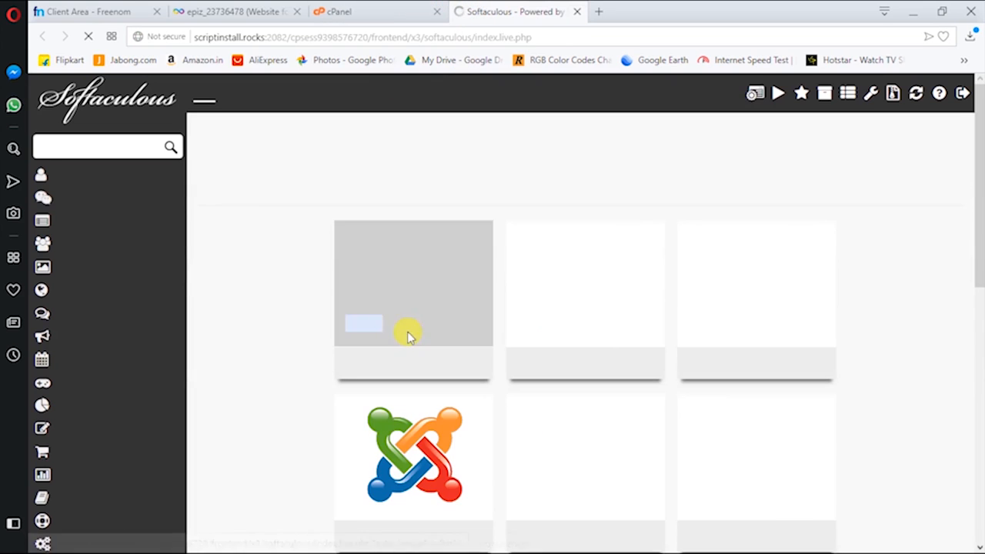
mouse_move(358, 324)
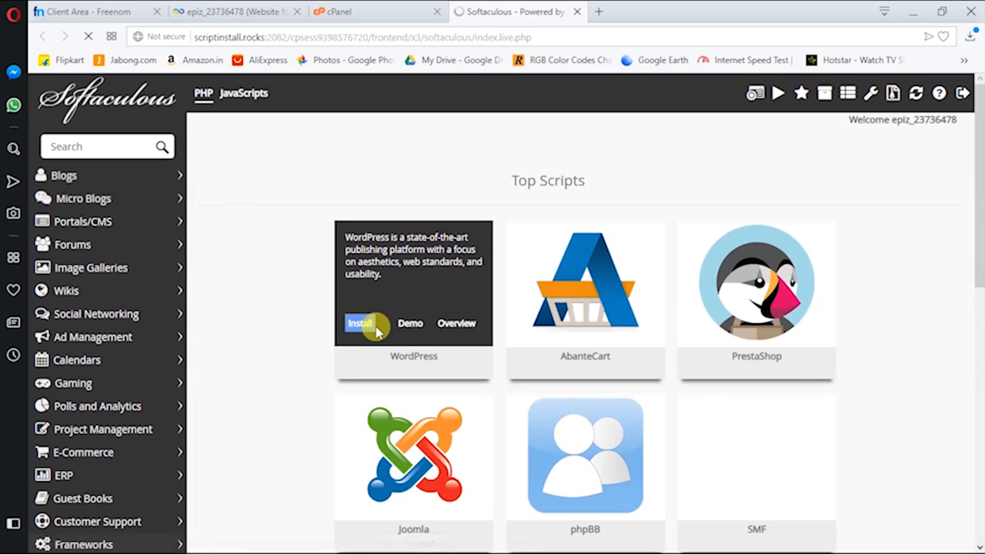
left_click(360, 325)
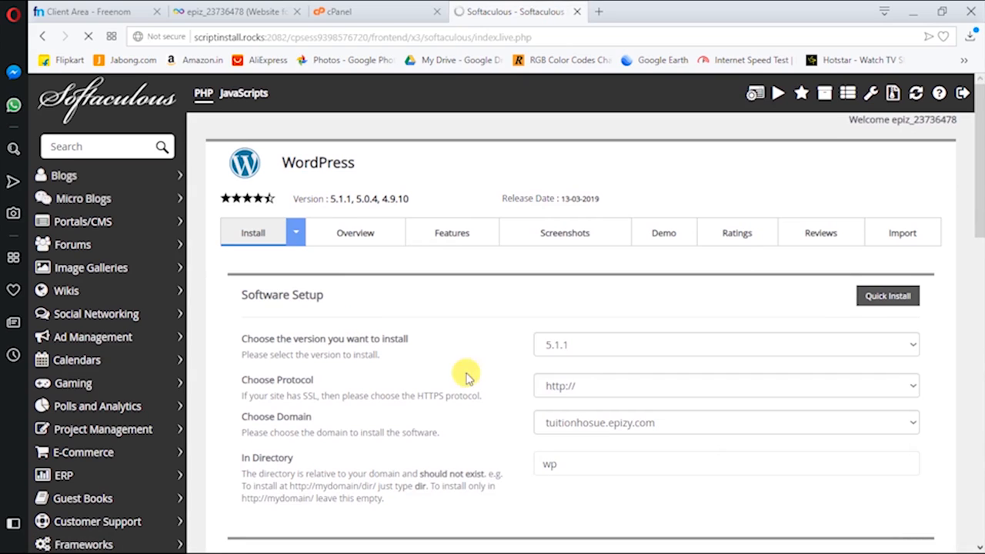
scroll(591, 388, "down", 1)
double_click(598, 373)
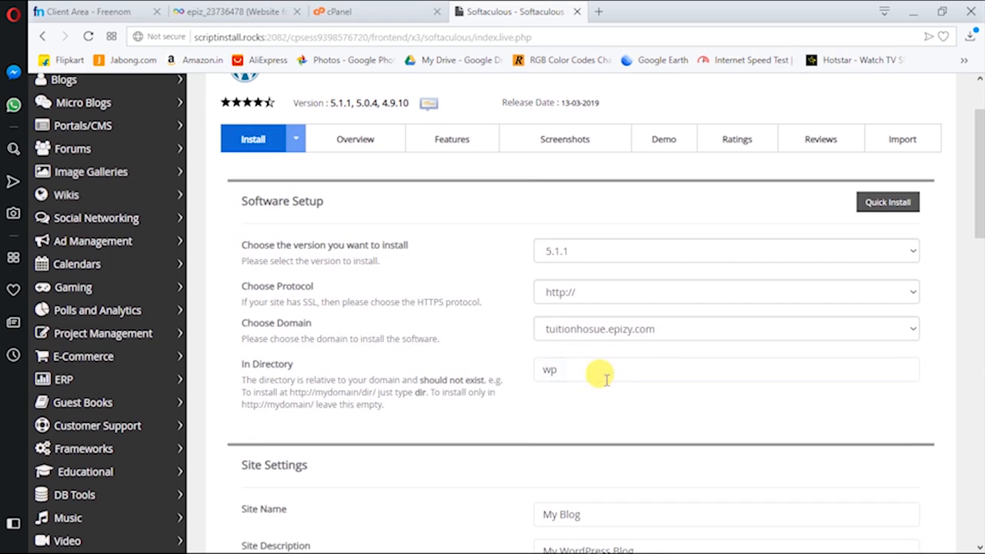
Enter site name 'Tuition House' and description 'your purpose is learn', then scroll to Install
scroll(415, 377, "down", 2)
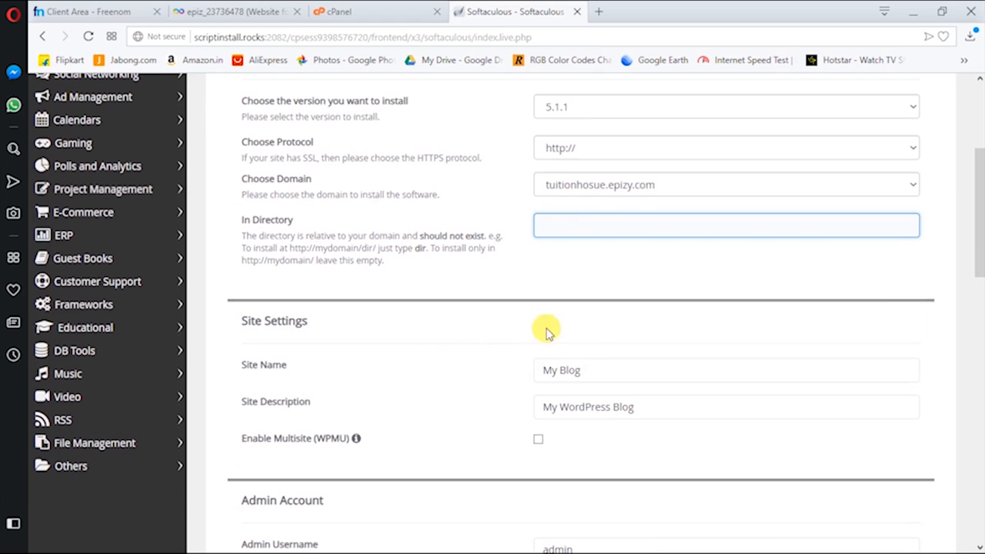
triple_click(616, 370)
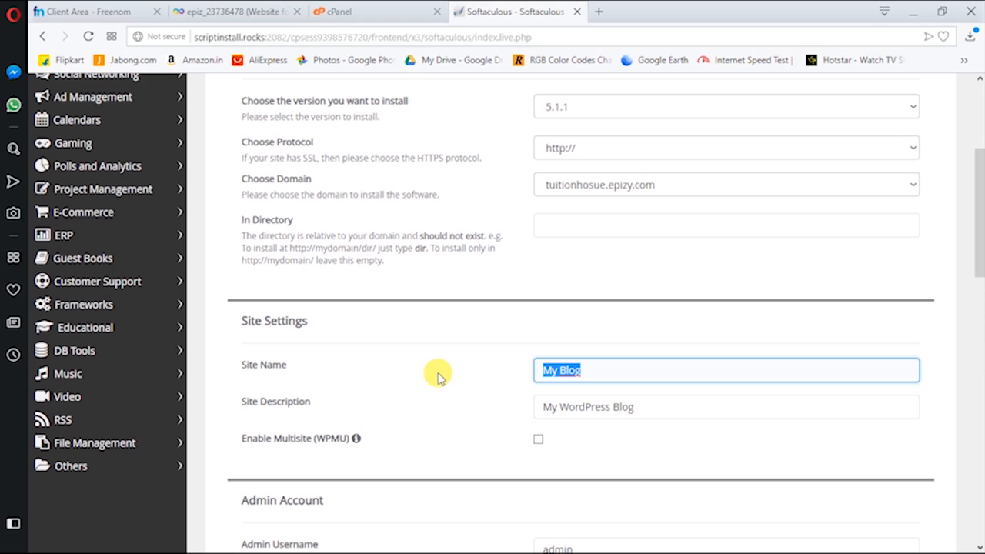
type("tuiti")
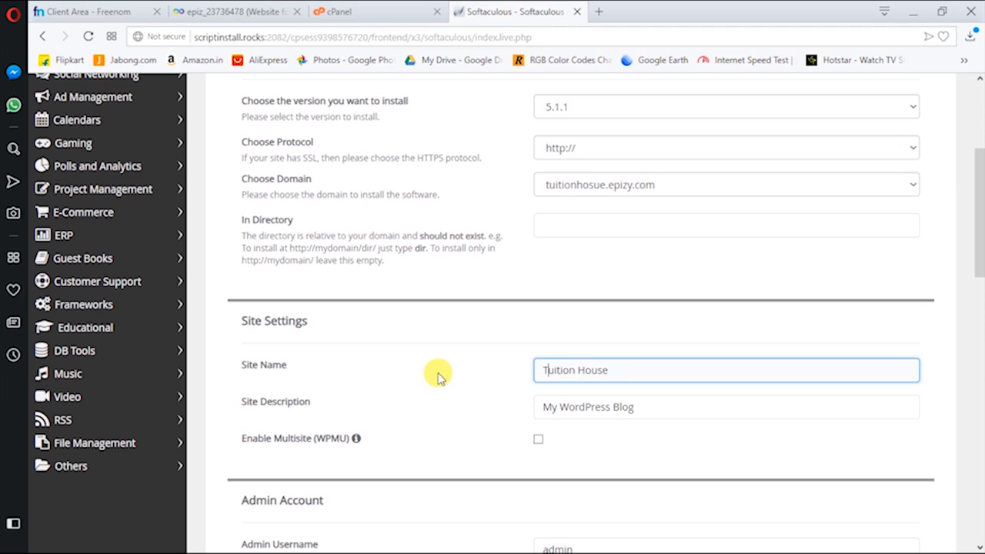
left_click_drag(659, 406, 484, 424)
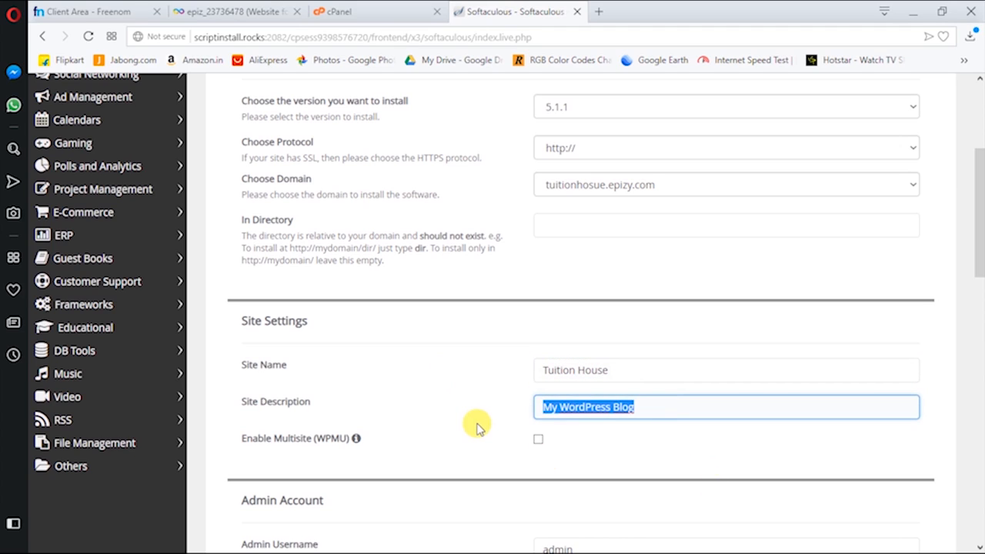
type("Your")
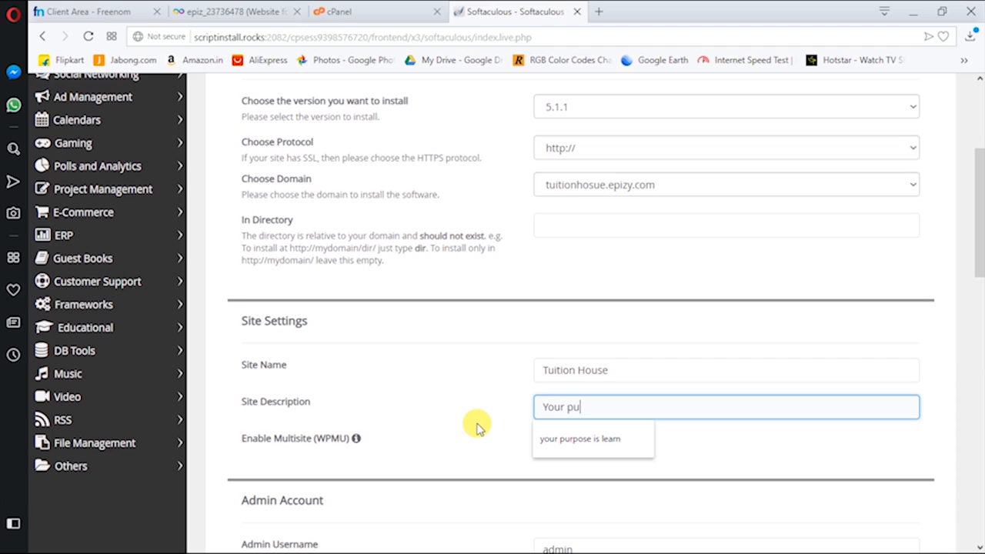
type(" pu")
key("Down")
key("Return")
scroll(476, 425, "down", 3)
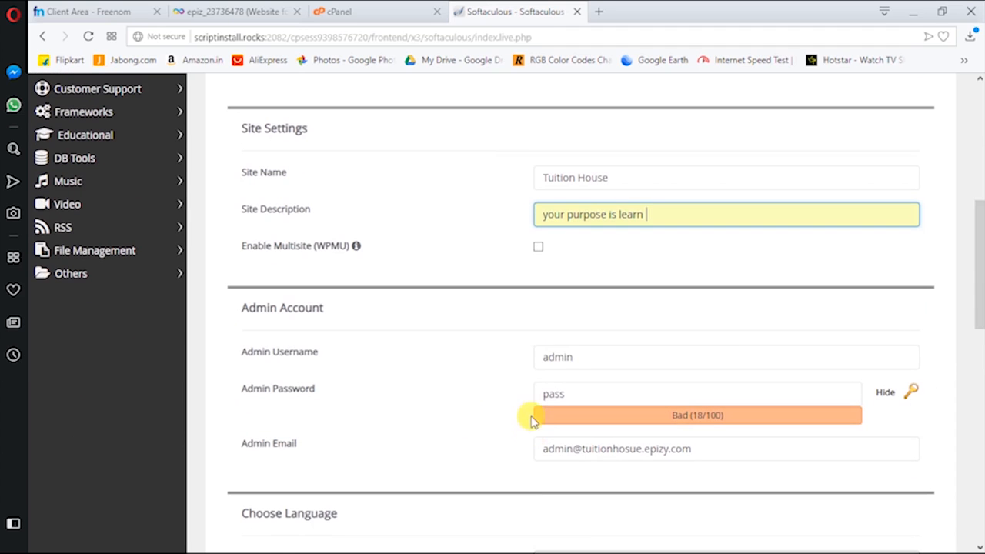
left_click_drag(589, 393, 512, 395)
scroll(542, 393, "down", 3)
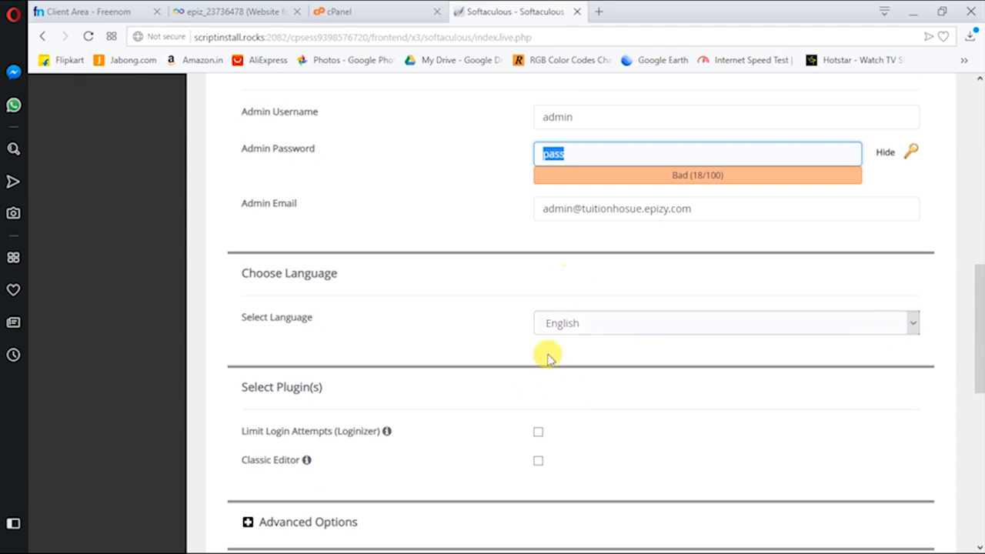
scroll(562, 292, "down", 6)
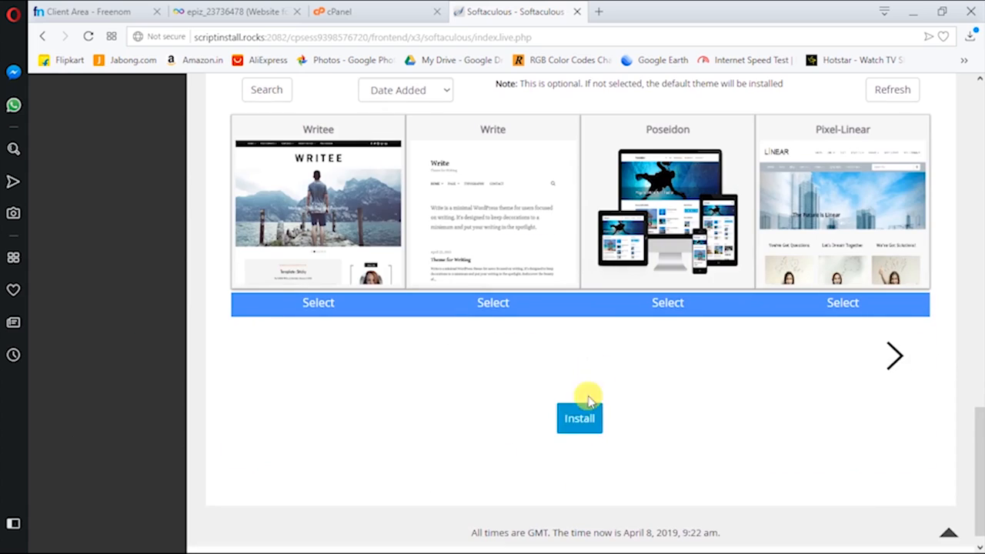
left_click(590, 420)
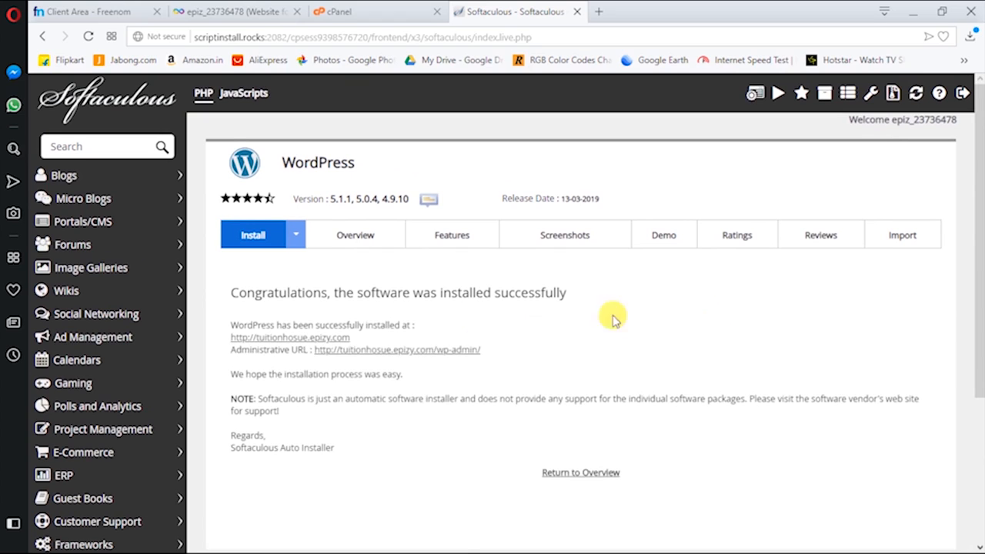
left_click(313, 338)
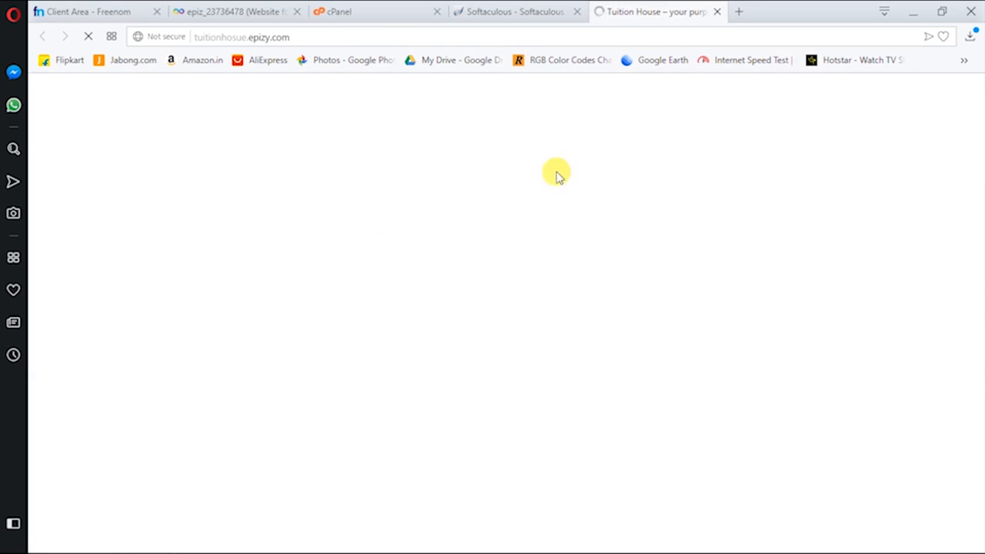
View the live Tuition House front page with its Hello world! post, then return to Softaculous
scroll(351, 286, "down", 10)
scroll(351, 286, "up", 10)
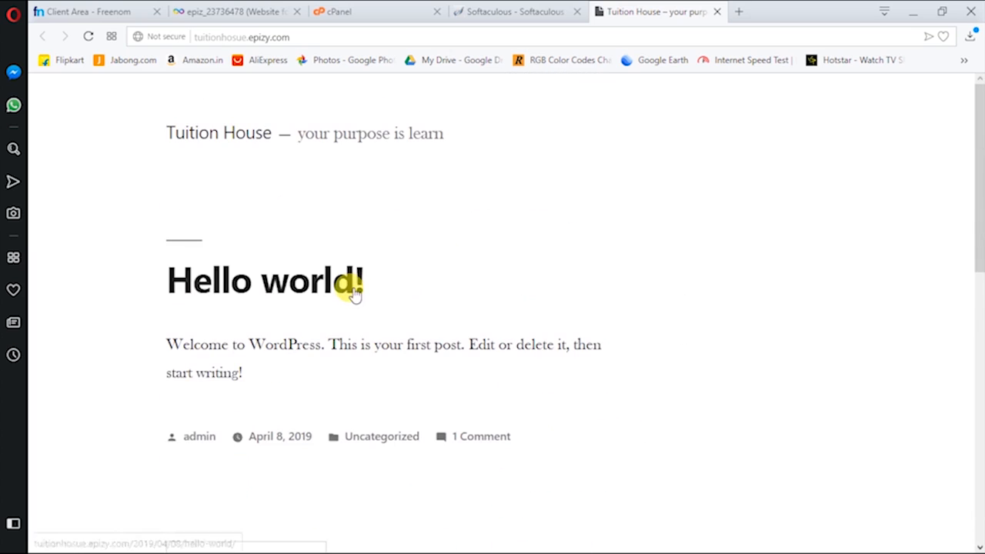
left_click(552, 7)
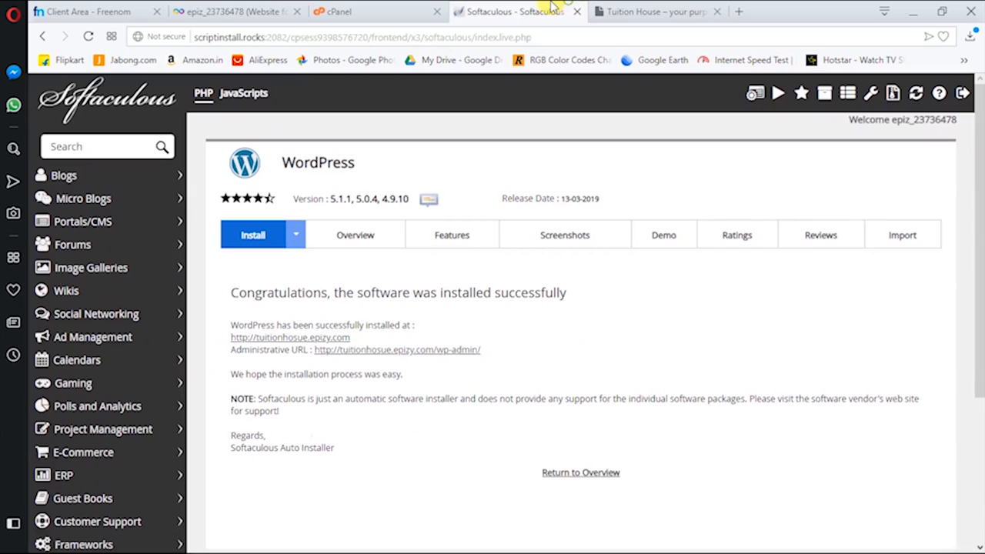
Open the Administrative URL to reach the Tuition House admin dashboard in a new tab
left_click(415, 350)
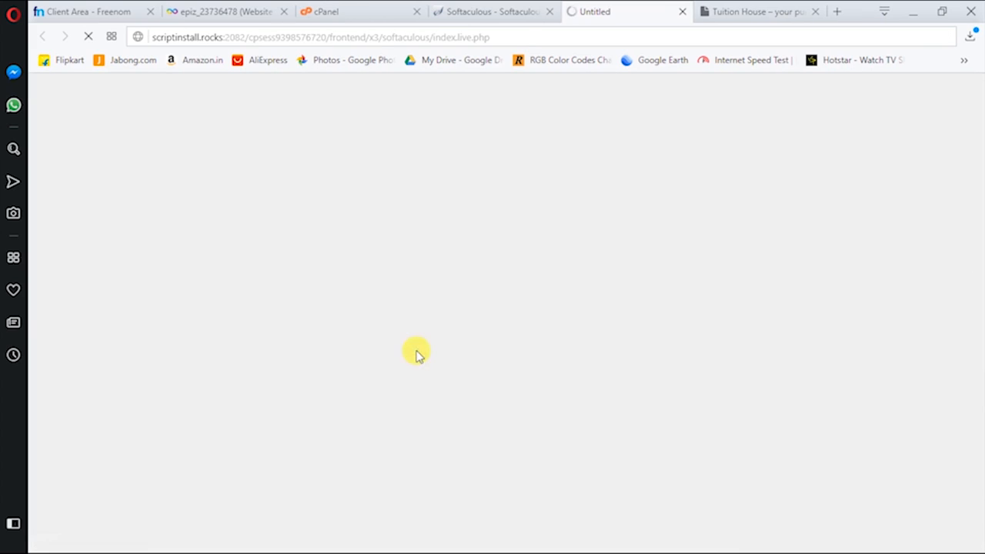
left_click(757, 11)
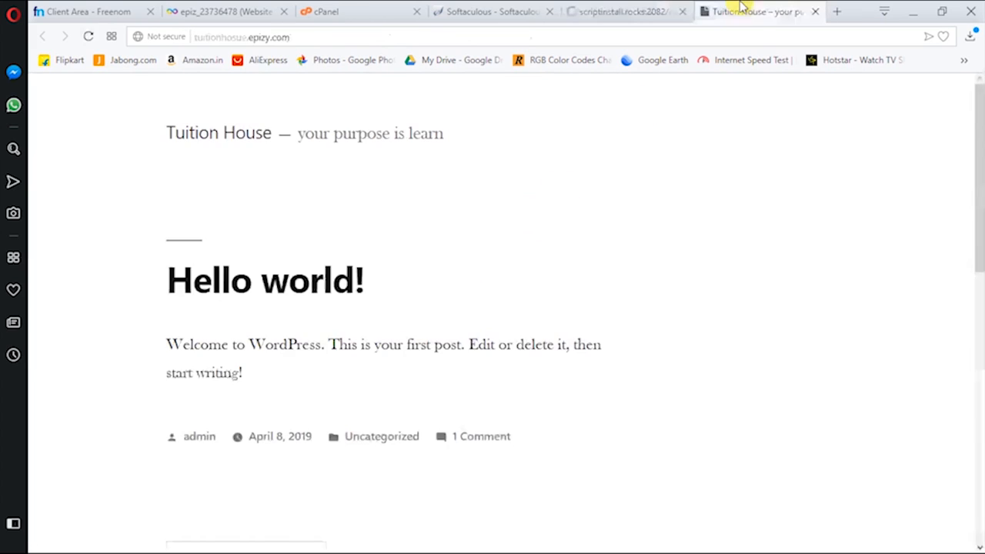
left_click(627, 9)
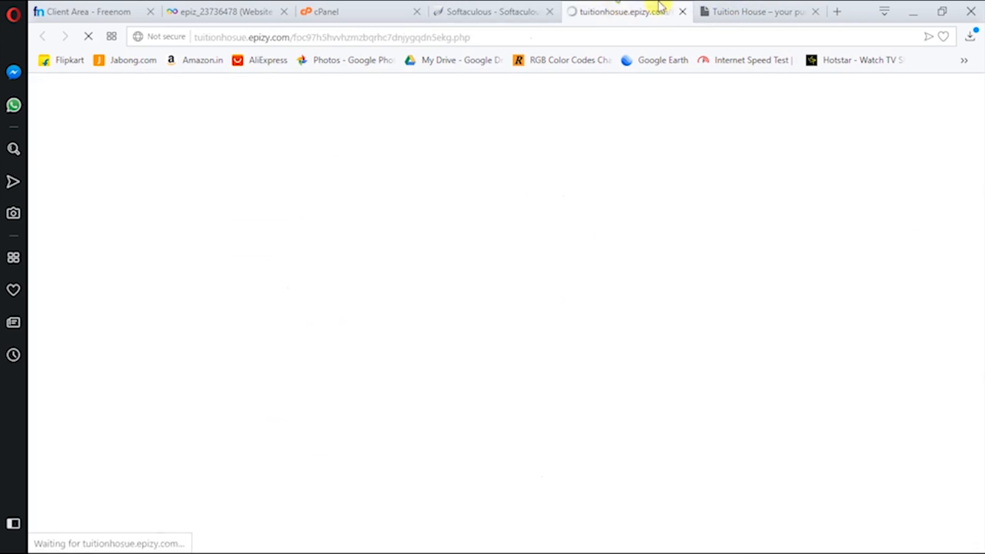
left_click(713, 8)
left_click(655, 8)
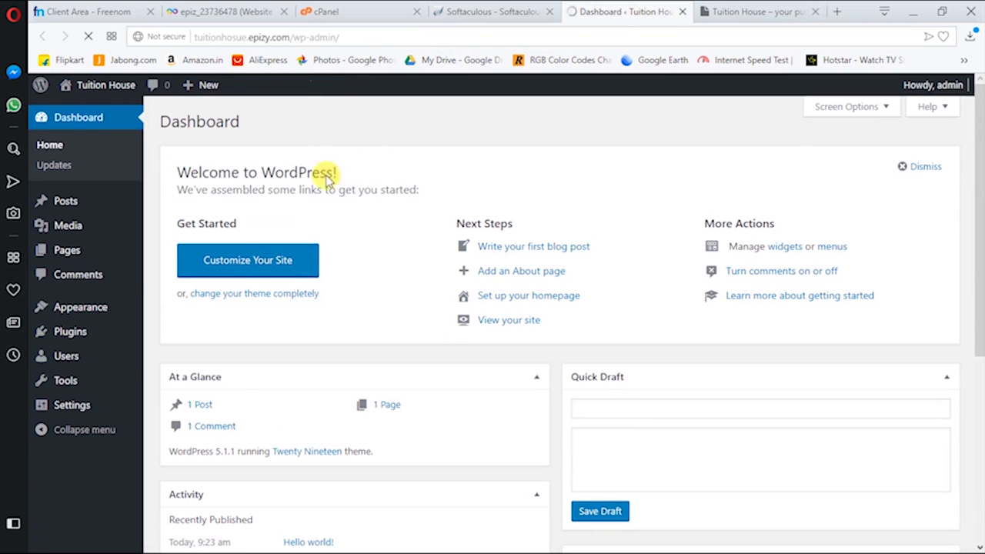
Dismiss the Personal Data and Privacy notice on the dashboard
scroll(433, 330, "down", 3)
scroll(501, 293, "up", 1)
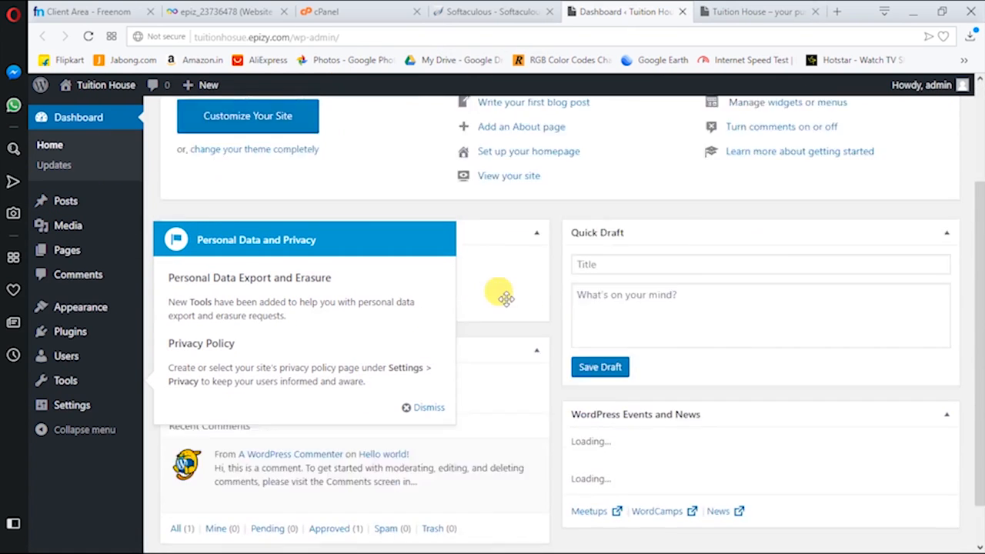
left_click(420, 407)
scroll(458, 380, "down", 2)
scroll(454, 380, "up", 5)
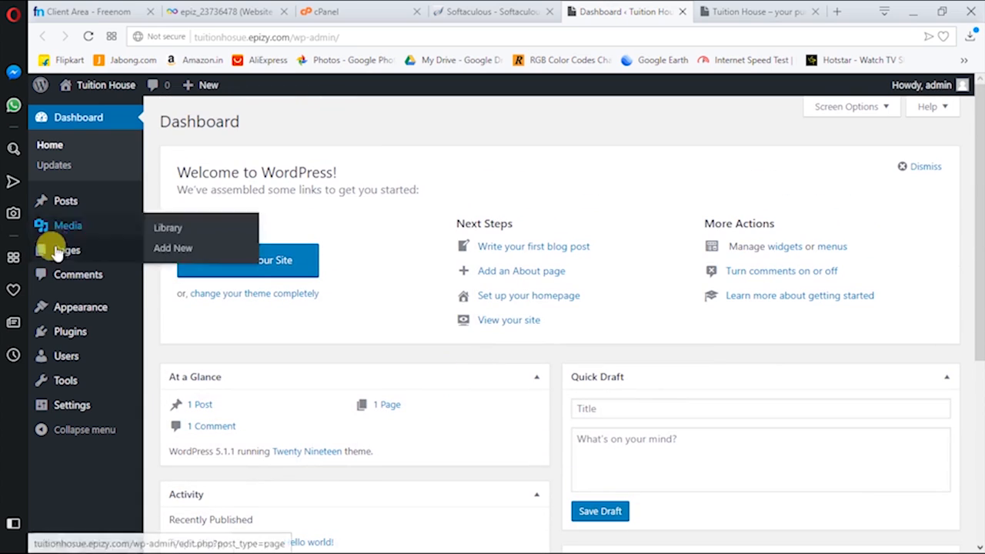
mouse_move(80, 202)
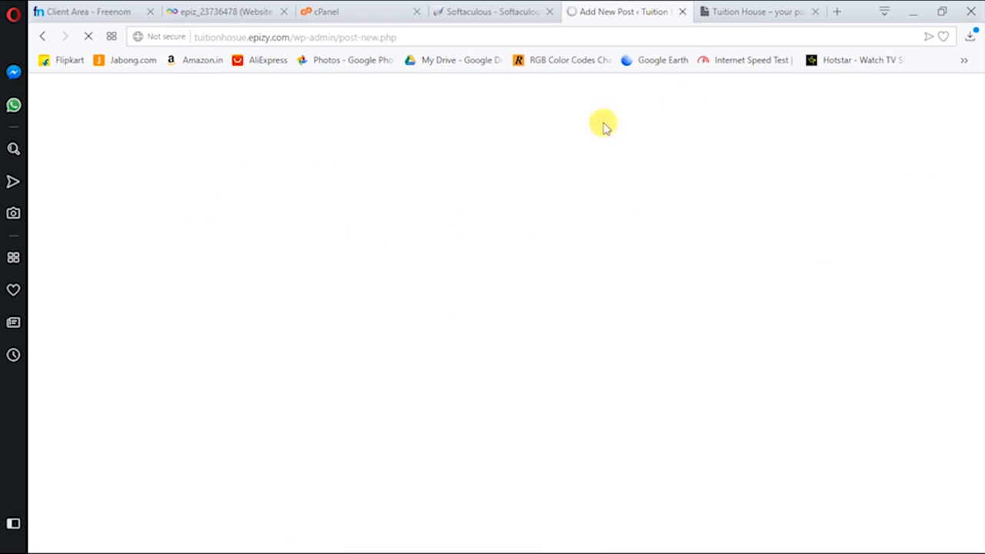
Check the live site and install success page while the new post editor loads
left_click(737, 9)
left_click(570, 8)
left_click(498, 8)
left_click(589, 9)
left_click(721, 8)
left_click(612, 8)
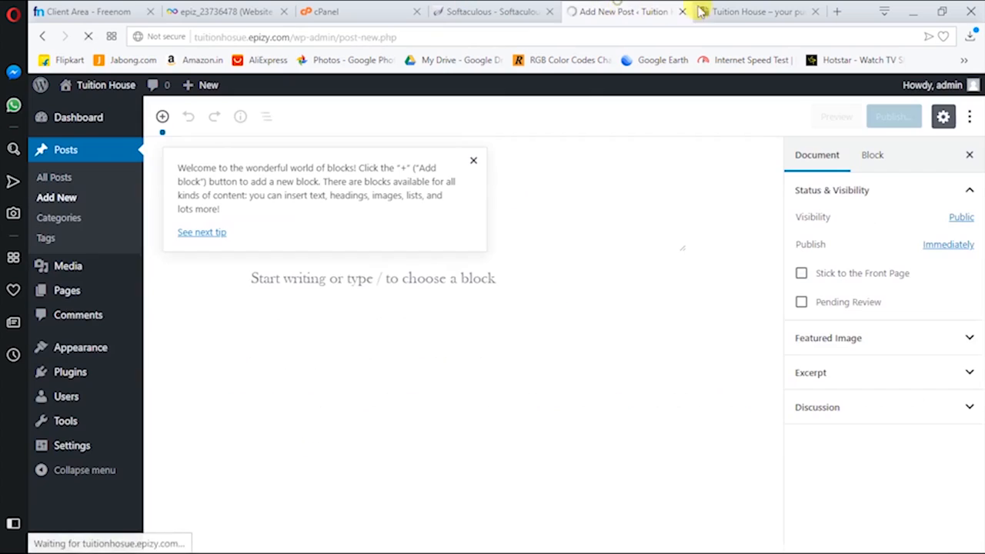
Dismiss the welcome tip and title the post 'this is first post in my site'
left_click(470, 165)
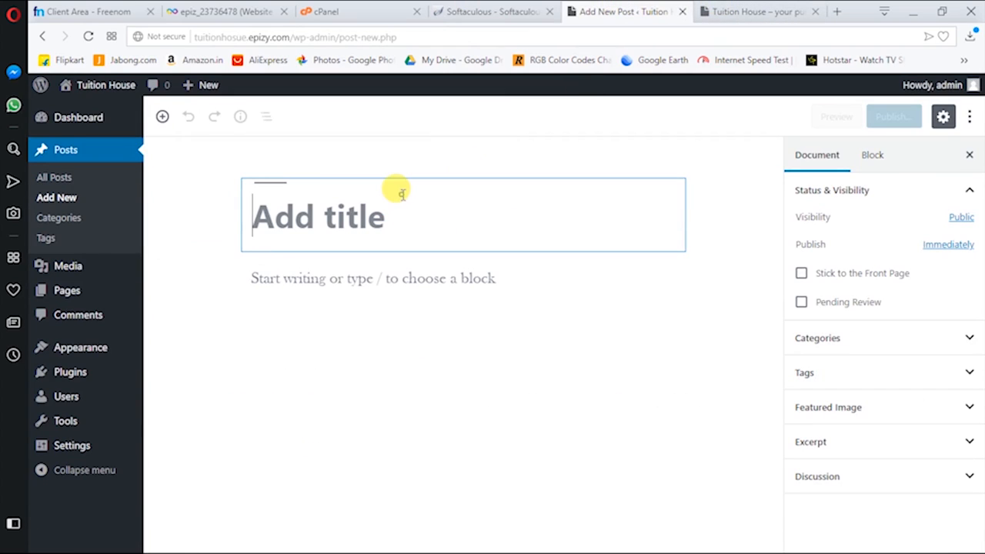
type("this si")
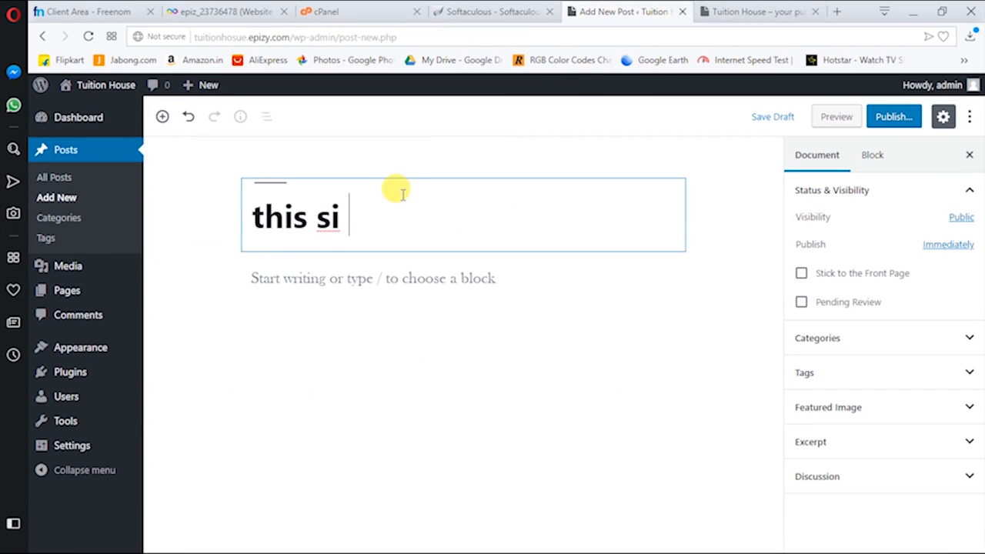
key("BackSpace")
key("BackSpace")
key("BackSpace")
type("is first ")
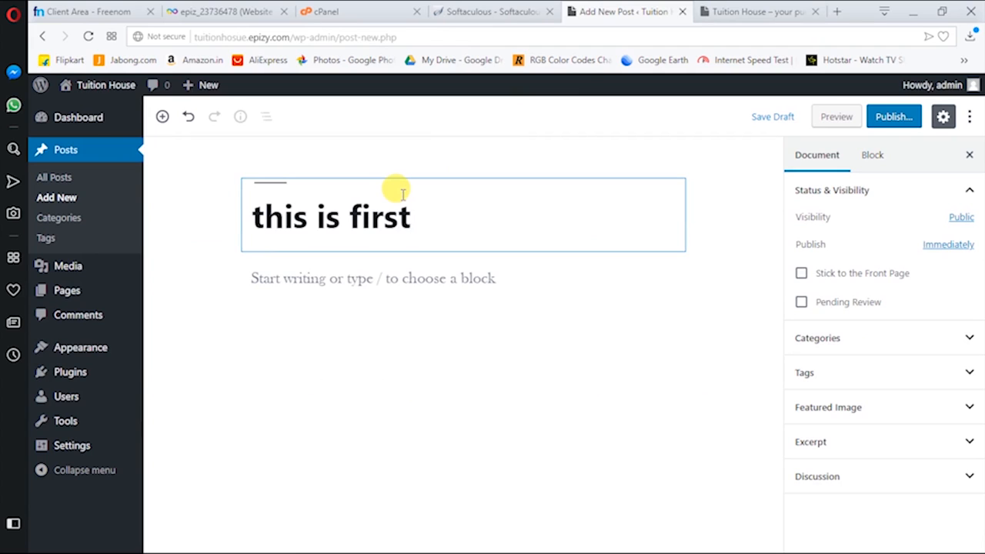
type("post in worpres")
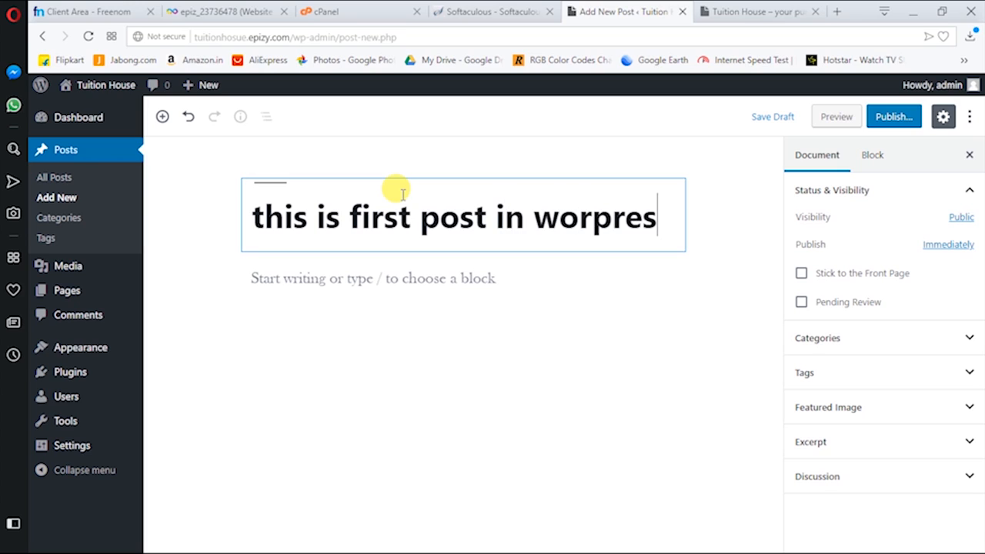
type("s")
key("BackSpace")
key("BackSpace")
key("BackSpace")
key("BackSpace")
key("BackSpace")
key("BackSpace")
key("BackSpace")
key("BackSpace")
type("i")
key("BackSpace")
type("my site")
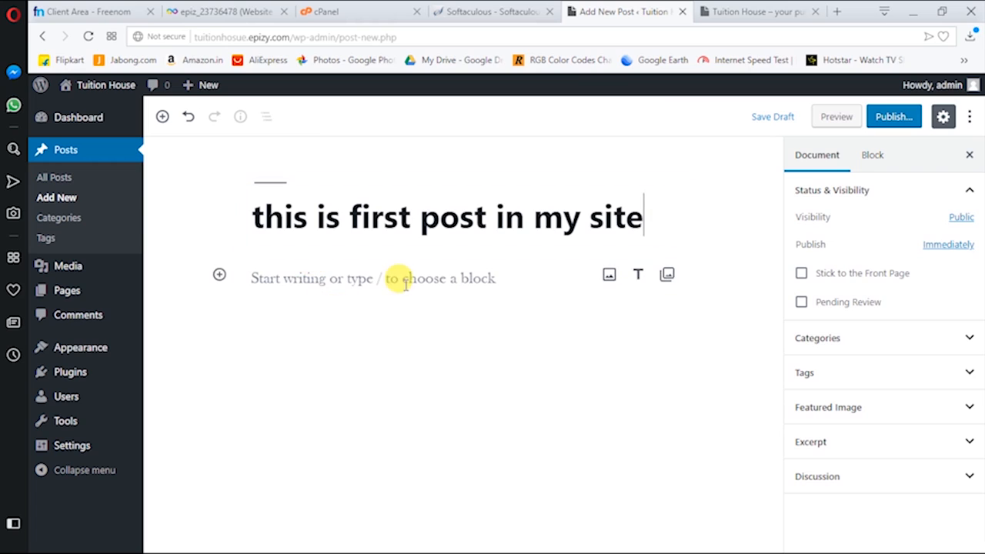
Write the body text 'please just keep loving our content and videos.'
left_click(406, 284)
type("please just keep loving our co")
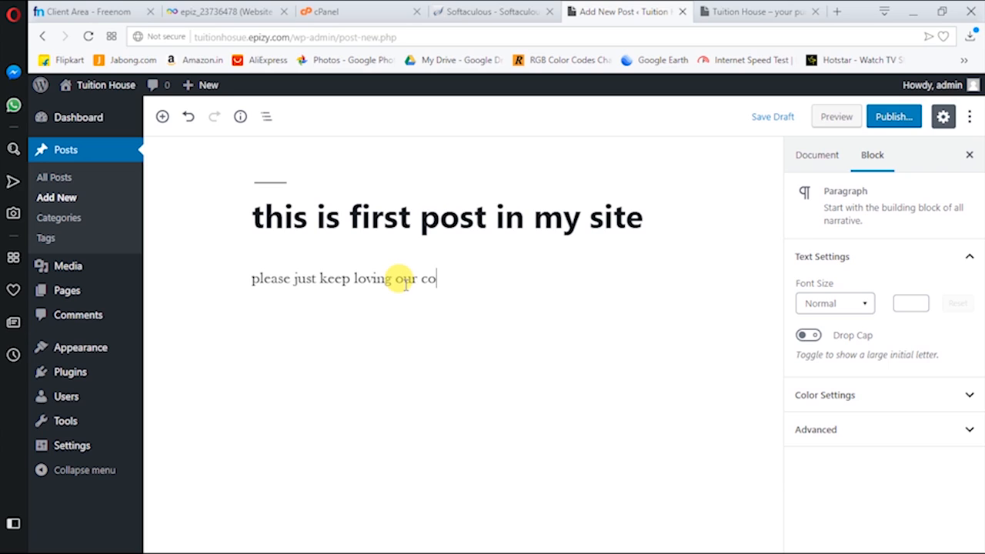
type("nt and videos.")
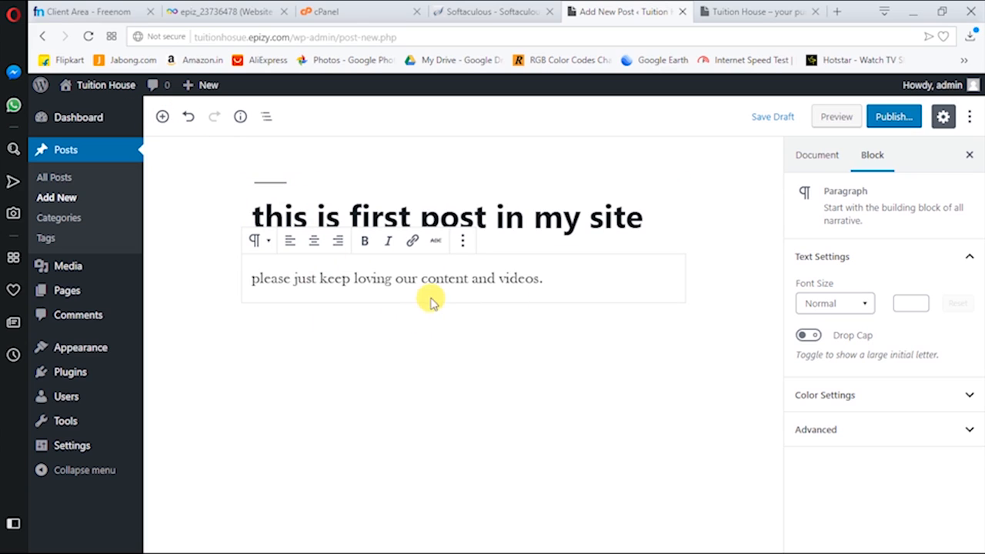
Try publishing the post, then open document settings and dismiss the publishing-failed notice
left_click(887, 124)
left_click(899, 122)
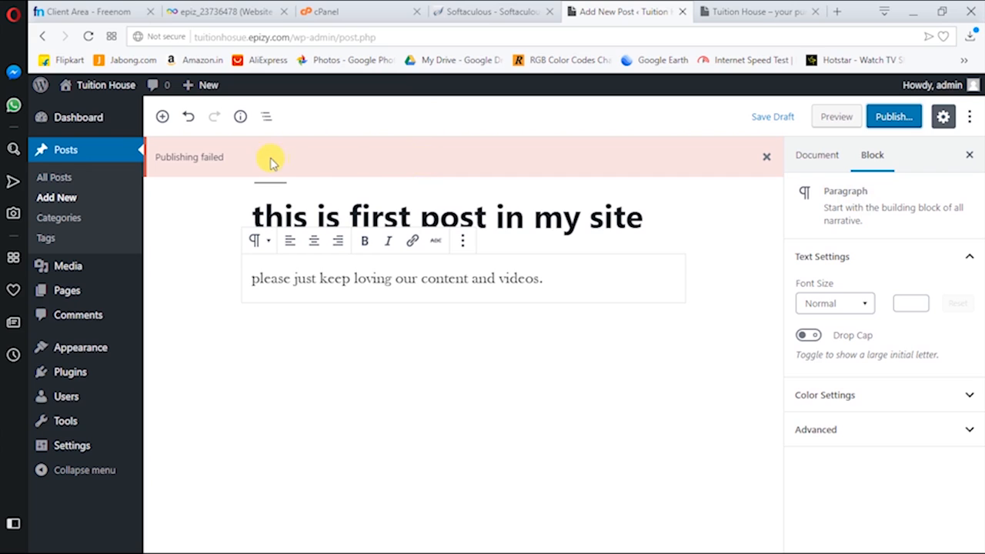
left_click(564, 216)
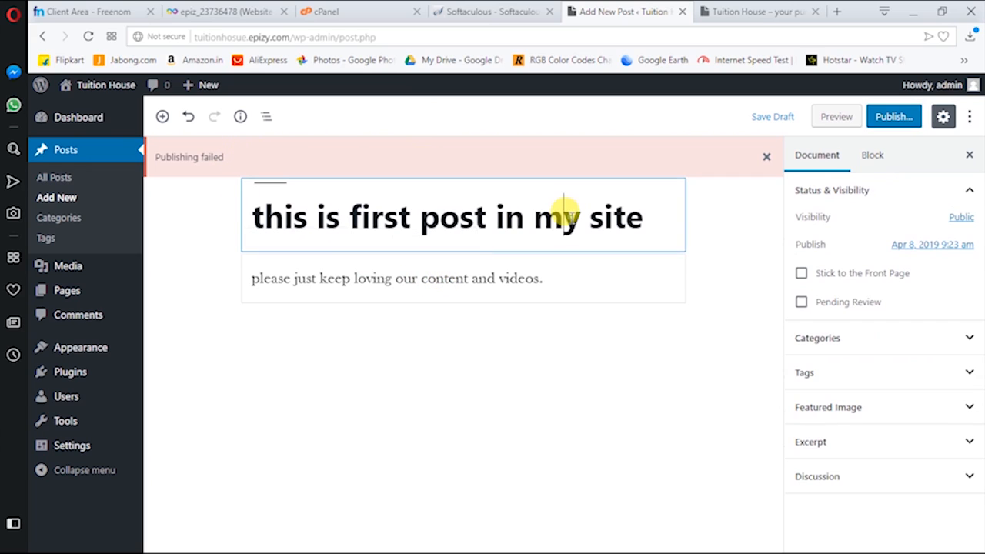
left_click(192, 159)
left_click(769, 157)
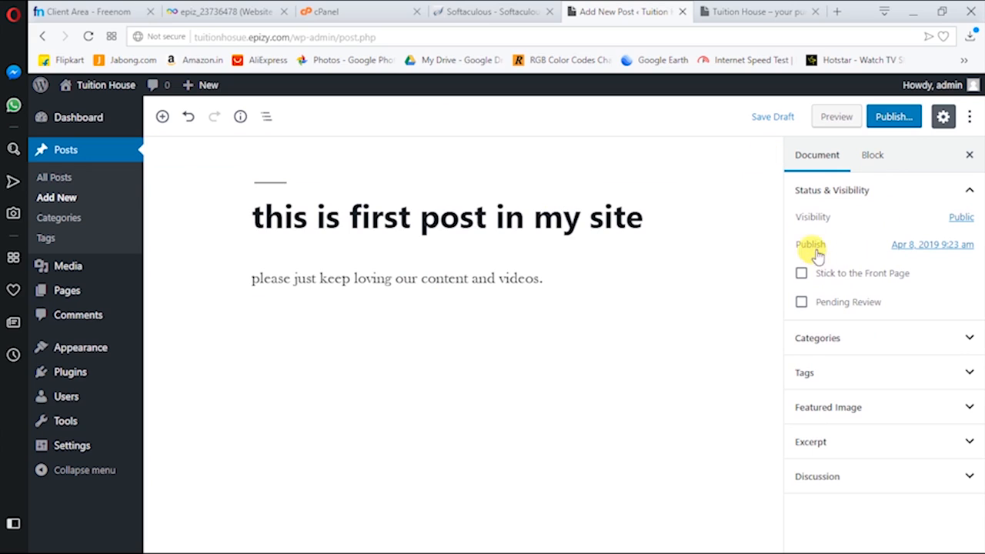
Add a new category named 'tuiton house' to the post
left_click(856, 347)
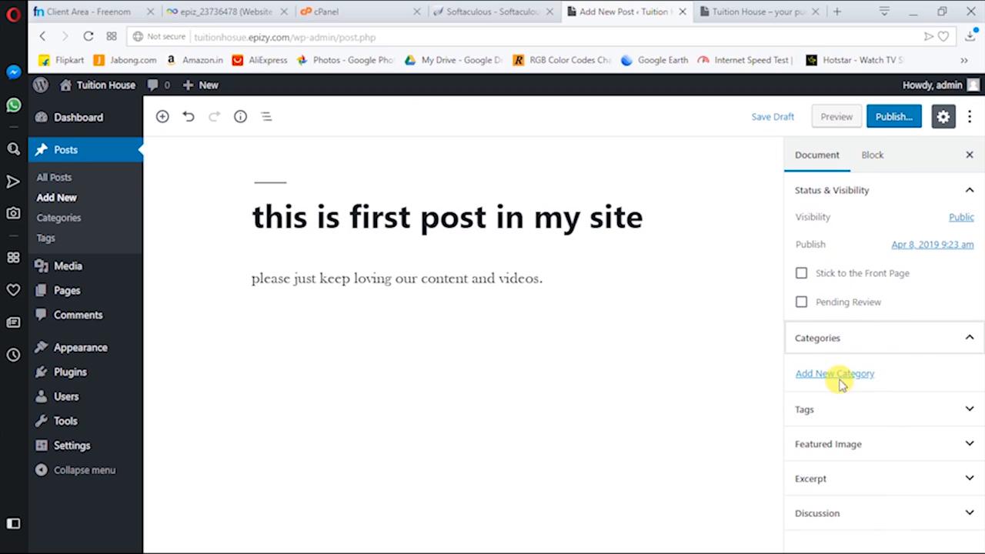
left_click(834, 373)
left_click(840, 413)
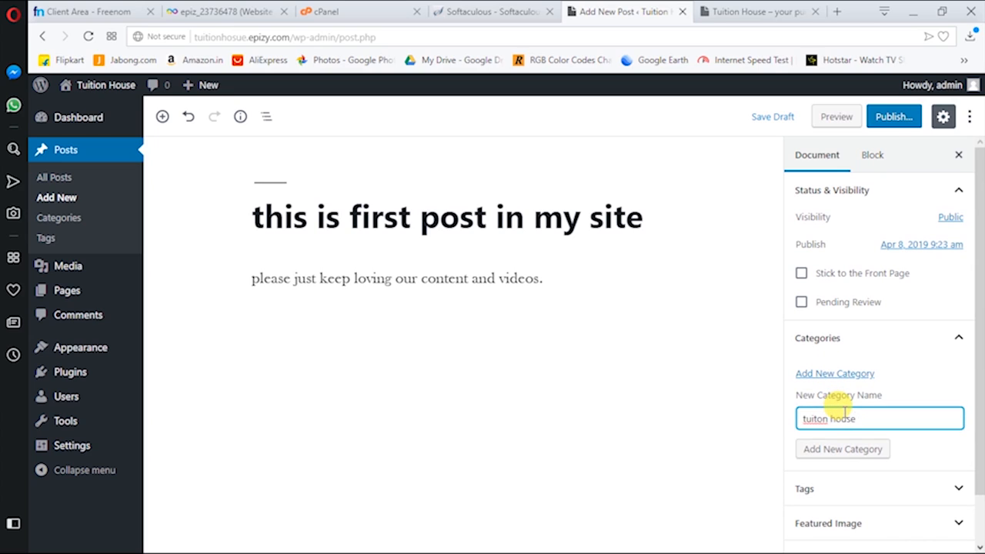
left_click(828, 452)
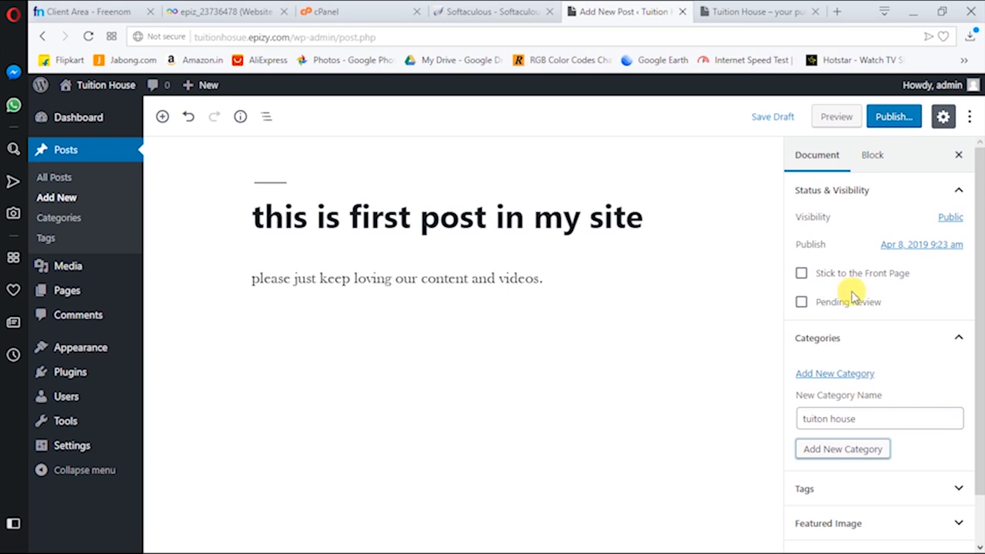
Tick Stick to the Front Page for the post
left_click(802, 275)
scroll(850, 413, "down", 1)
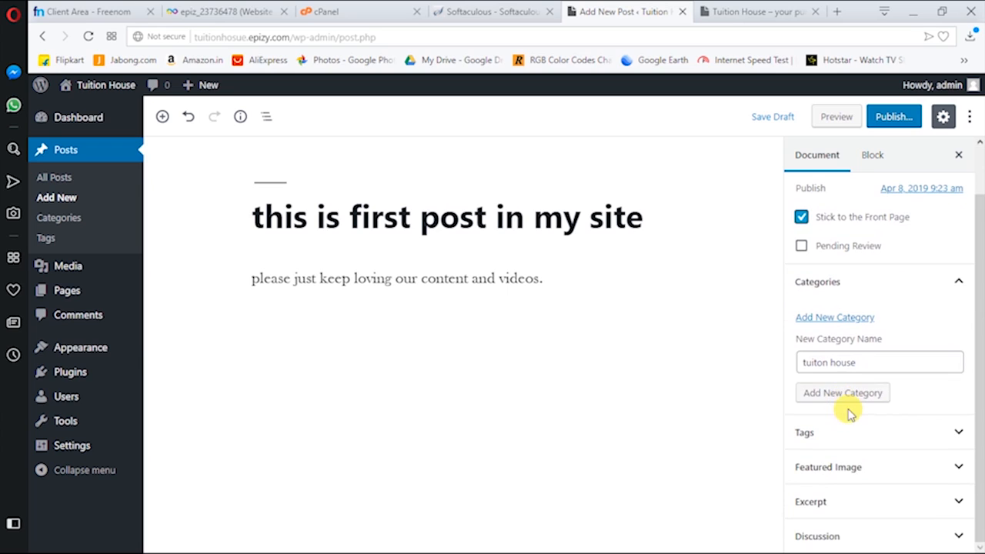
scroll(848, 374, "up", 1)
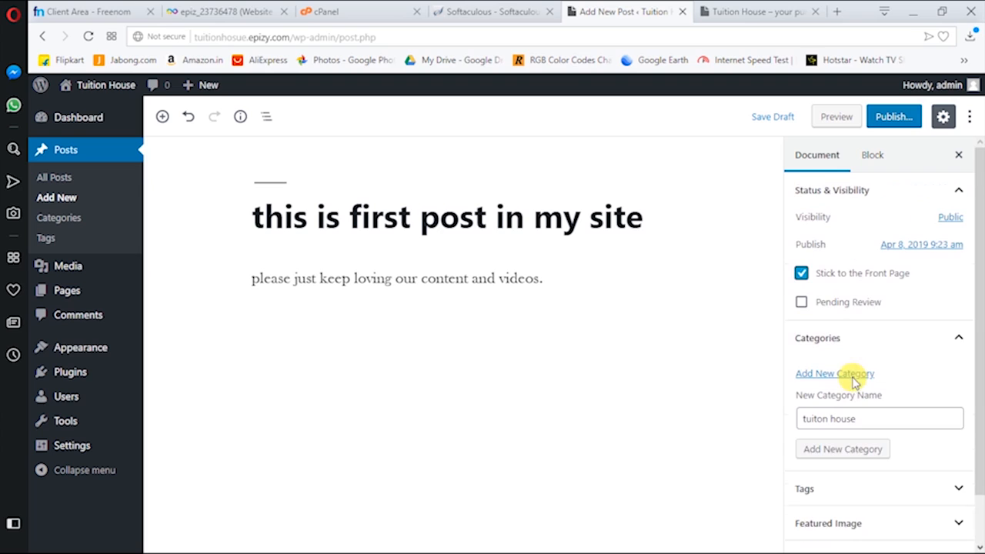
Publish the post and open its link on the live site
left_click(892, 116)
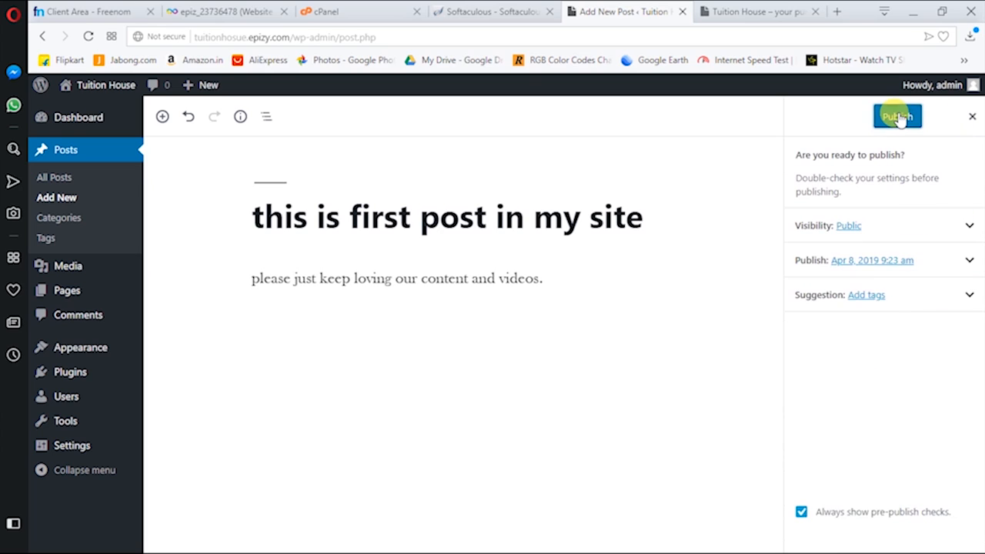
left_click(896, 116)
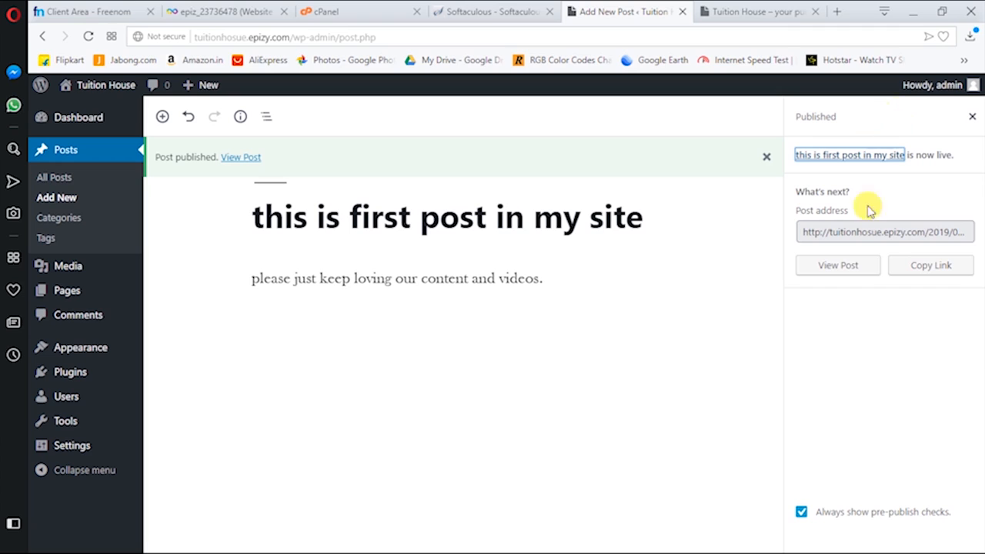
left_click(874, 231)
left_click(864, 155)
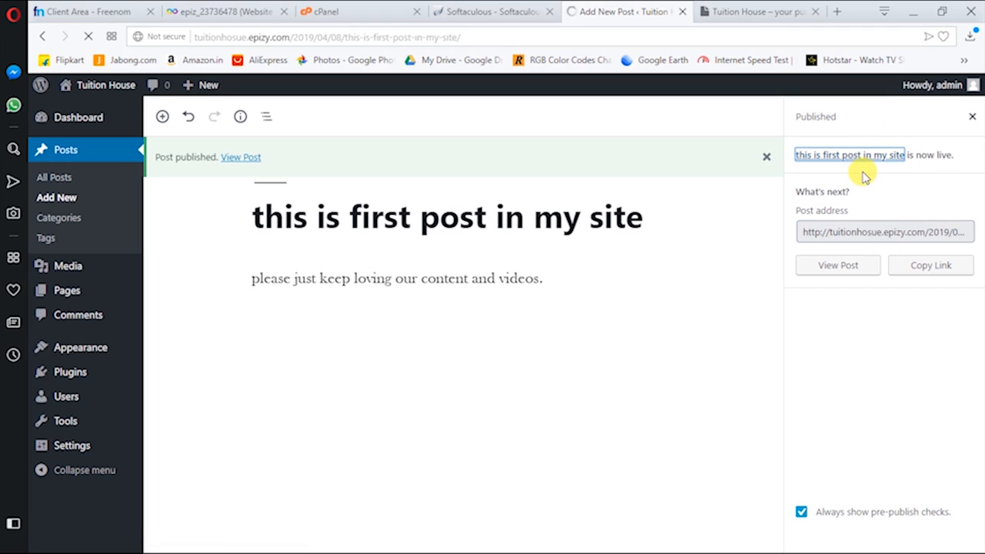
Review the live post and its title, return to the home page, and open a new tab
scroll(462, 296, "down", 1)
scroll(369, 301, "up", 1)
left_click_drag(264, 288, 404, 291)
left_click_drag(536, 289, 631, 287)
left_click_drag(434, 301, 362, 308)
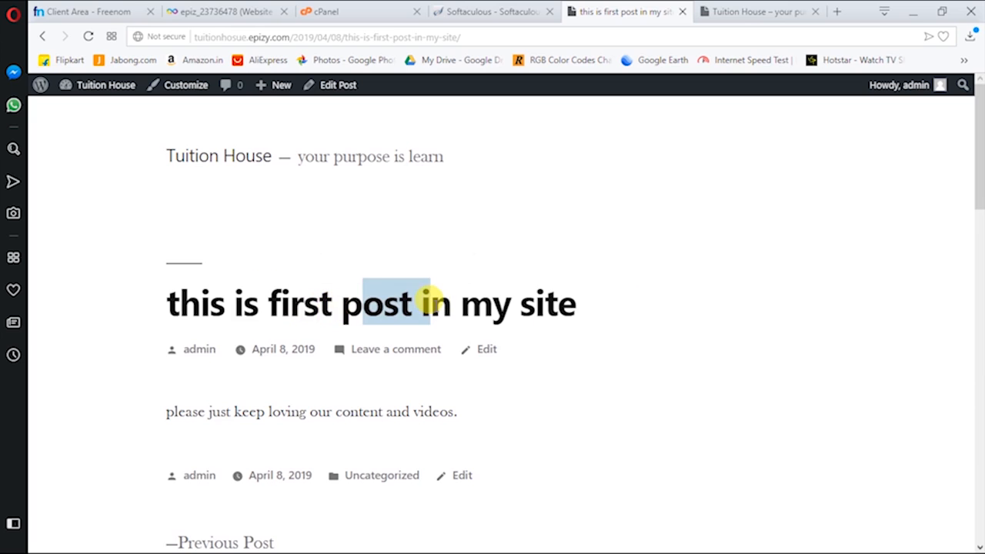
scroll(436, 309, "down", 9)
scroll(435, 308, "up", 9)
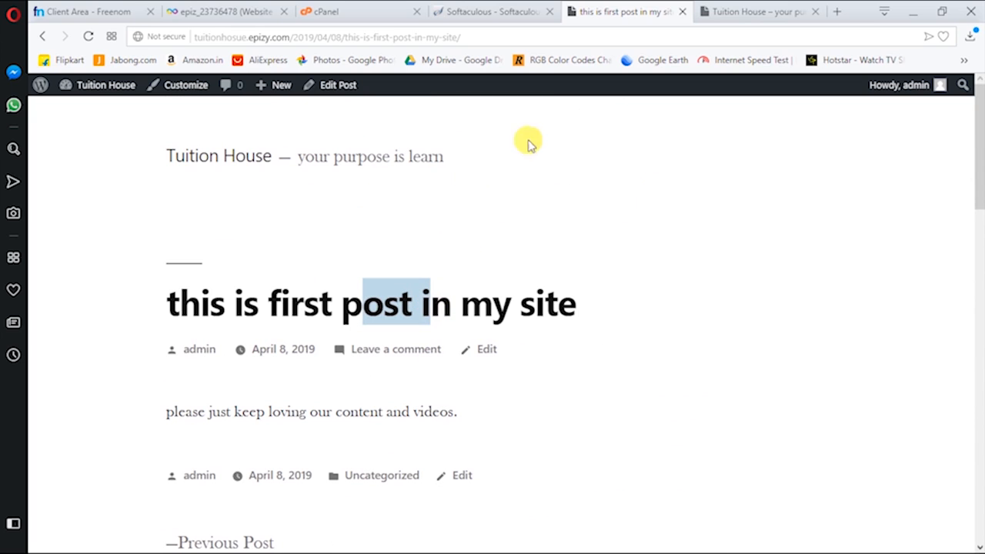
left_click(800, 11)
left_click(836, 11)
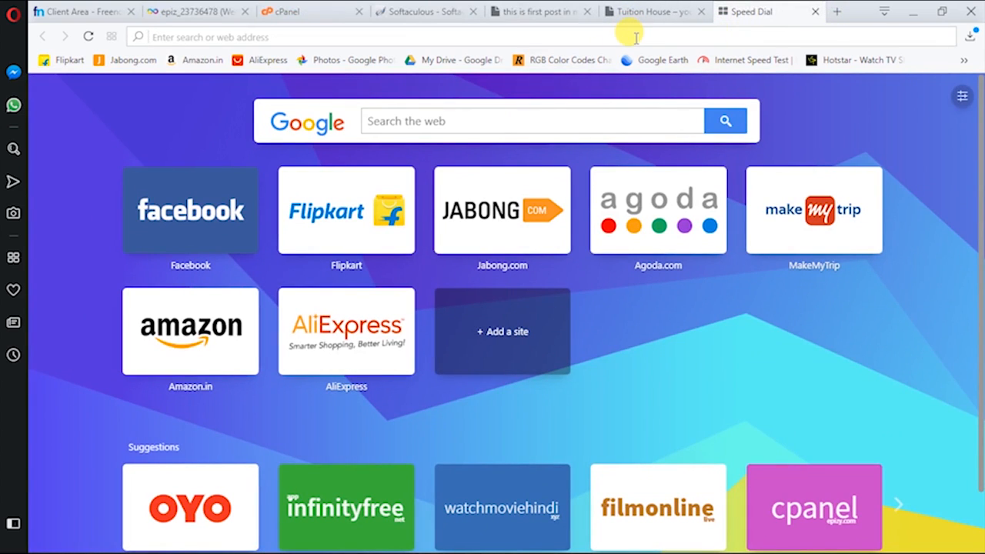
Search Google for godaddy and open the GoDaddy Official Site result
type("godad")
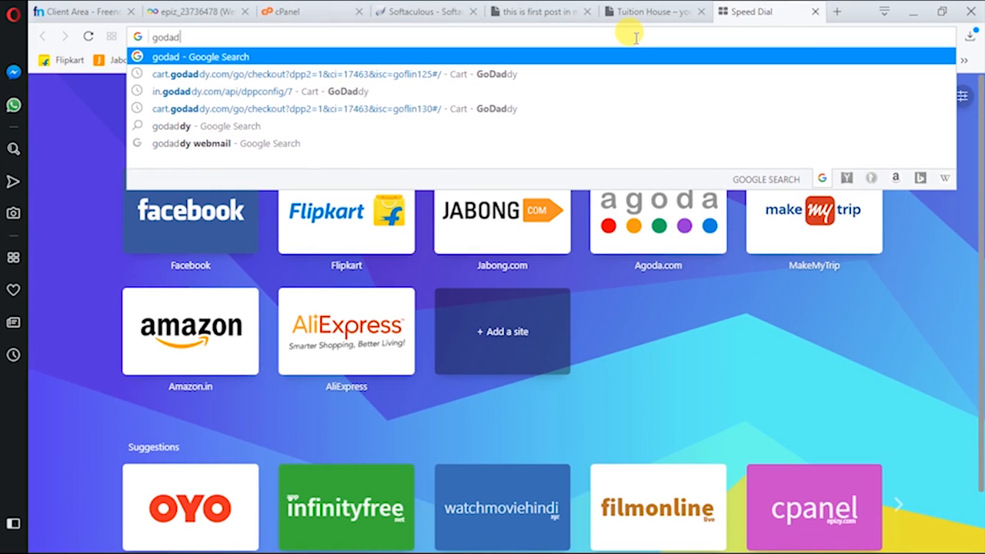
key("BackSpace")
key("BackSpace")
key("BackSpace")
type("daddy")
key("Return")
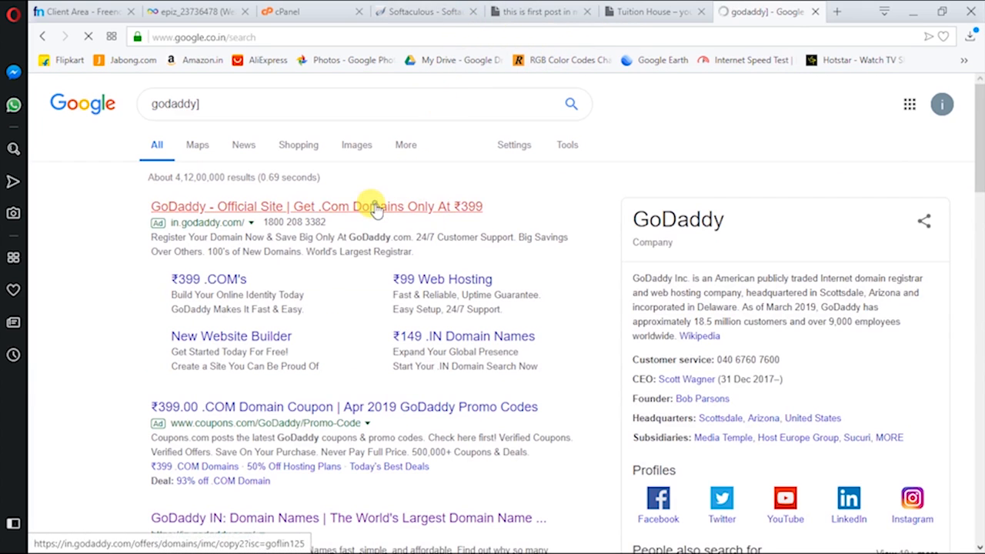
left_click(379, 206)
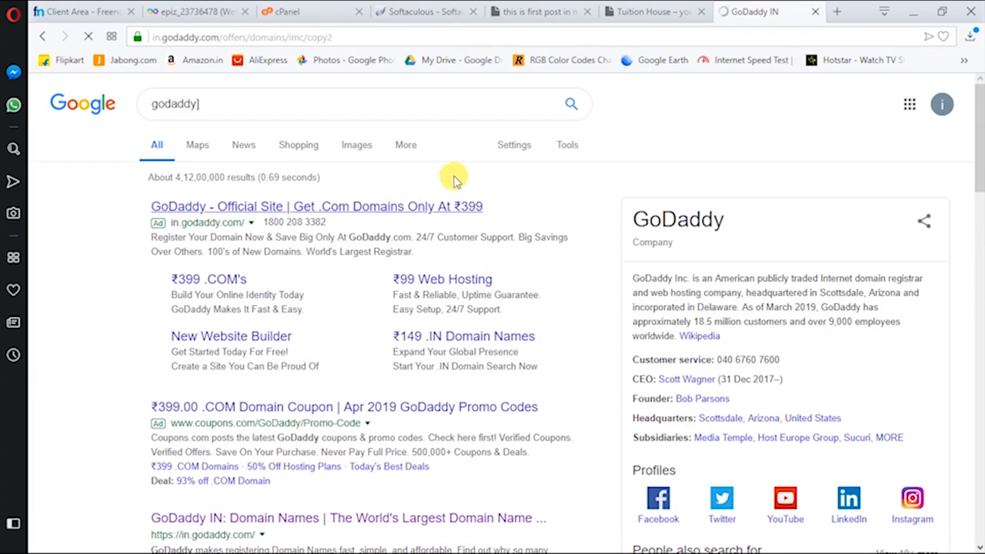
Browse GoDaddy's India offer page with .com at ₹399.00, then select the web address
scroll(367, 228, "down", 7)
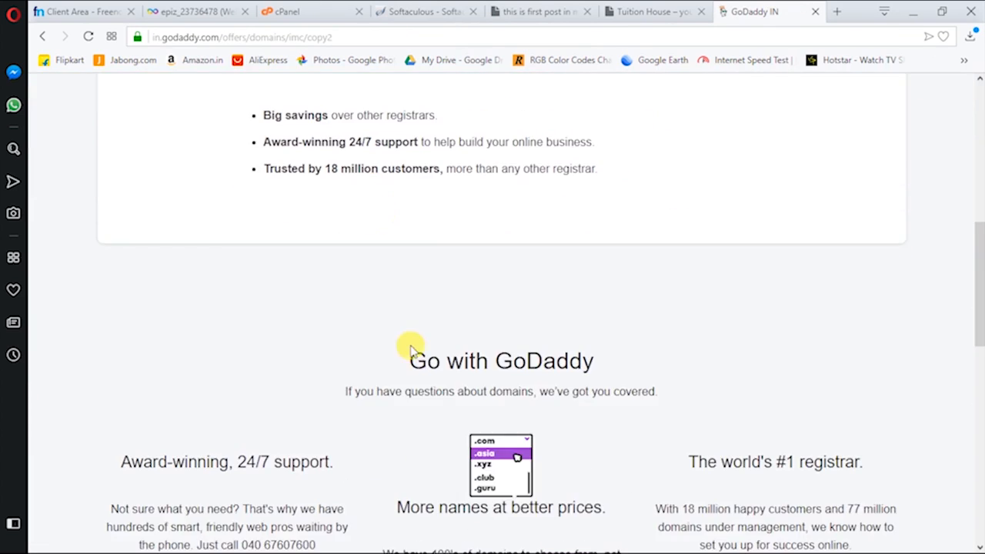
scroll(477, 182, "up", 5)
scroll(494, 266, "down", 2)
scroll(495, 267, "up", 4)
scroll(567, 224, "down", 10)
scroll(585, 249, "up", 10)
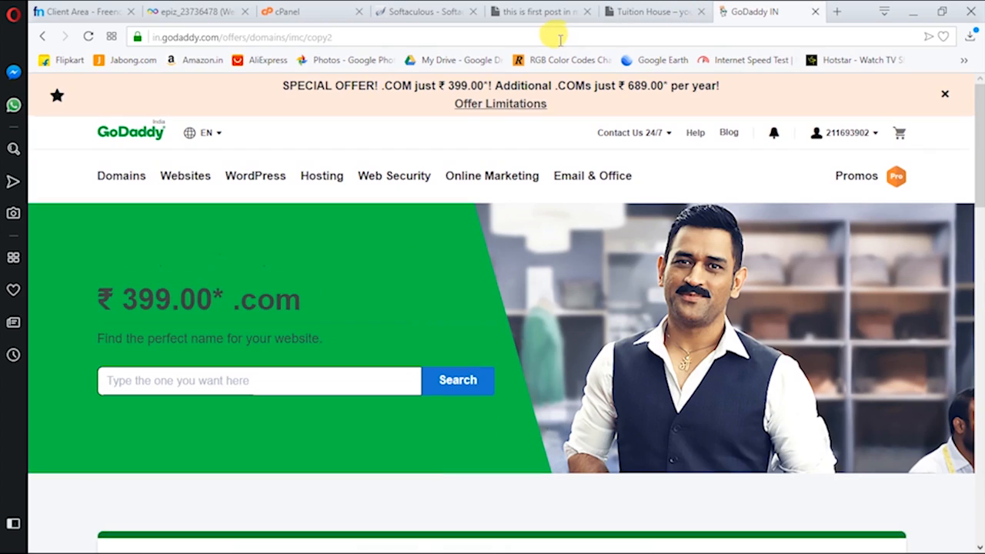
left_click(561, 38)
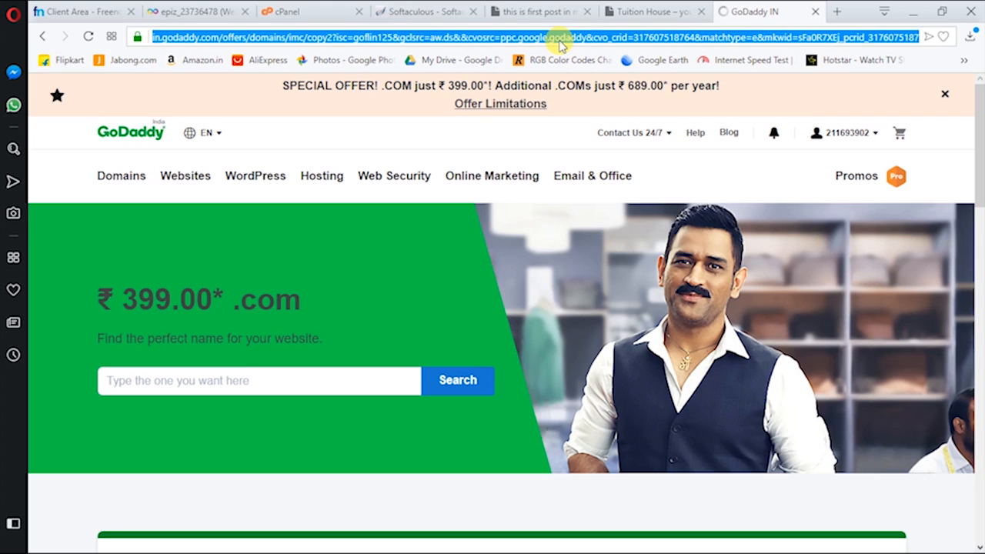
Search Google for wikipedia, open wikipedia.org, and check the Tuition House site meanwhile
type("wiki")
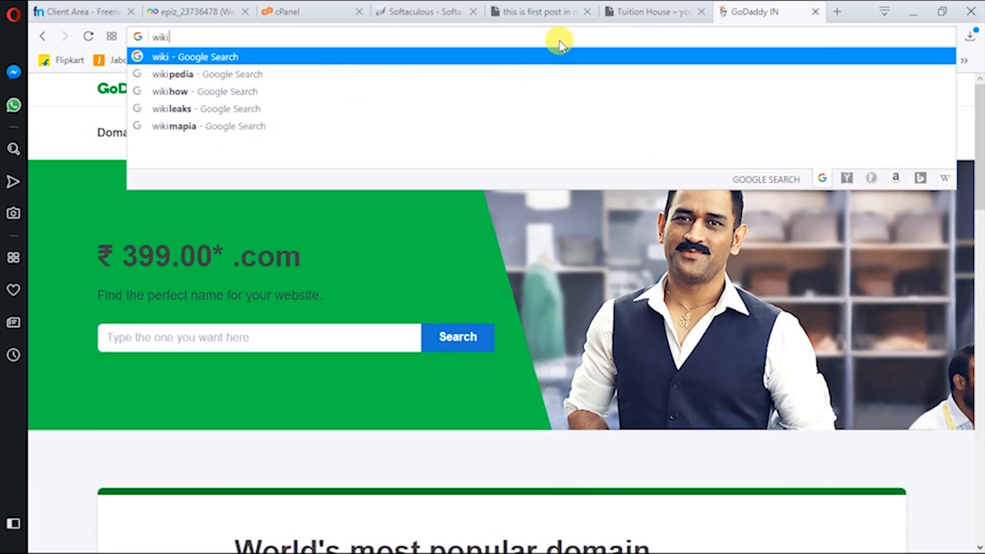
key("Down")
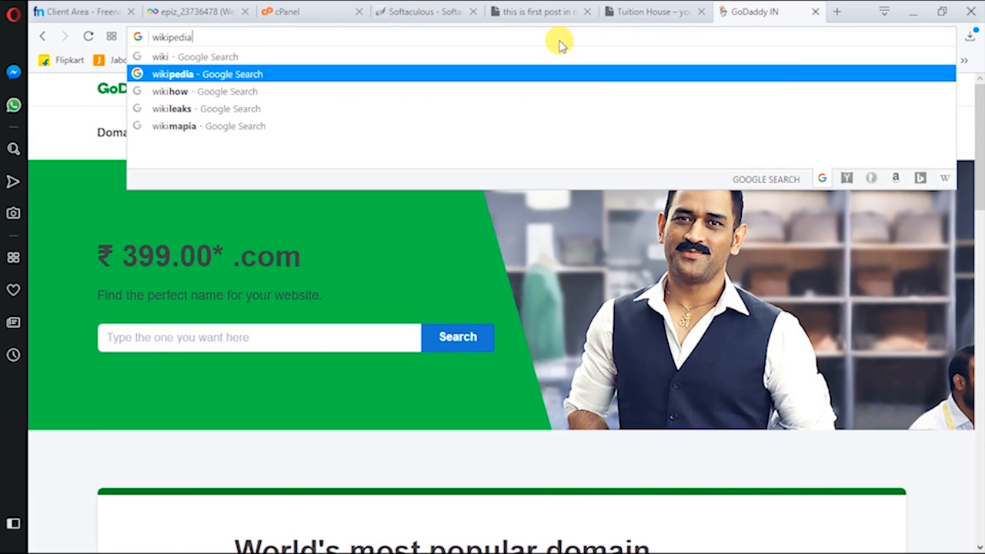
key("Return")
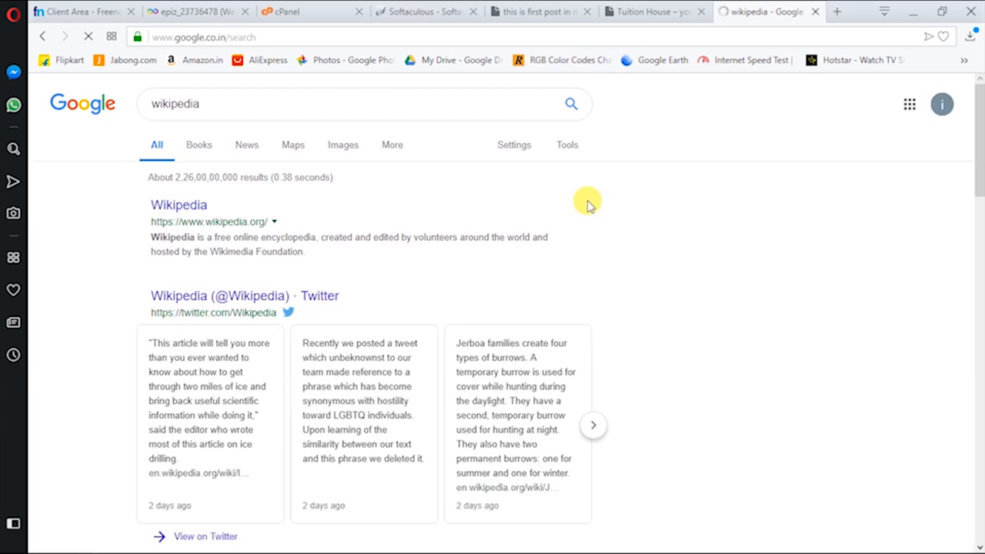
scroll(223, 137, "down", 4)
scroll(216, 172, "up", 3)
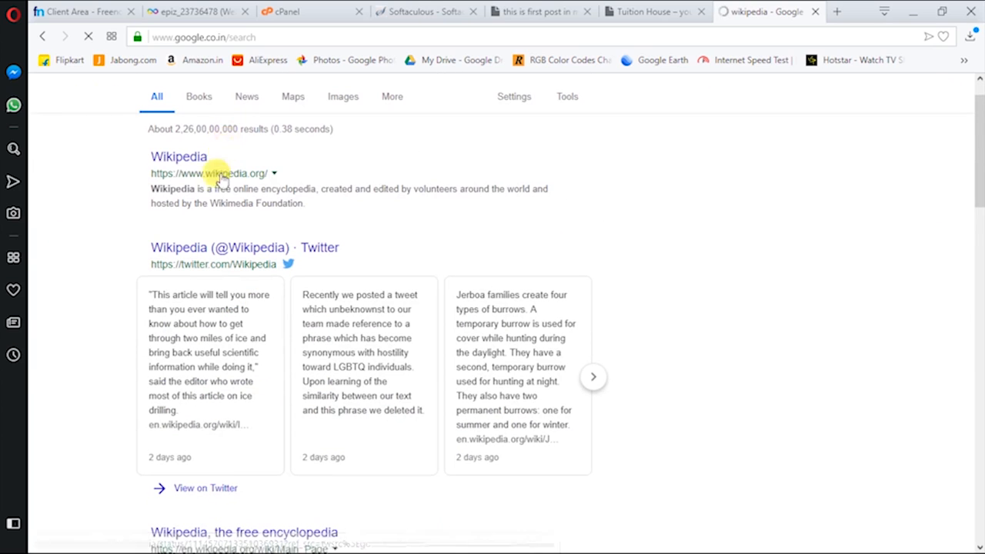
left_click(185, 157)
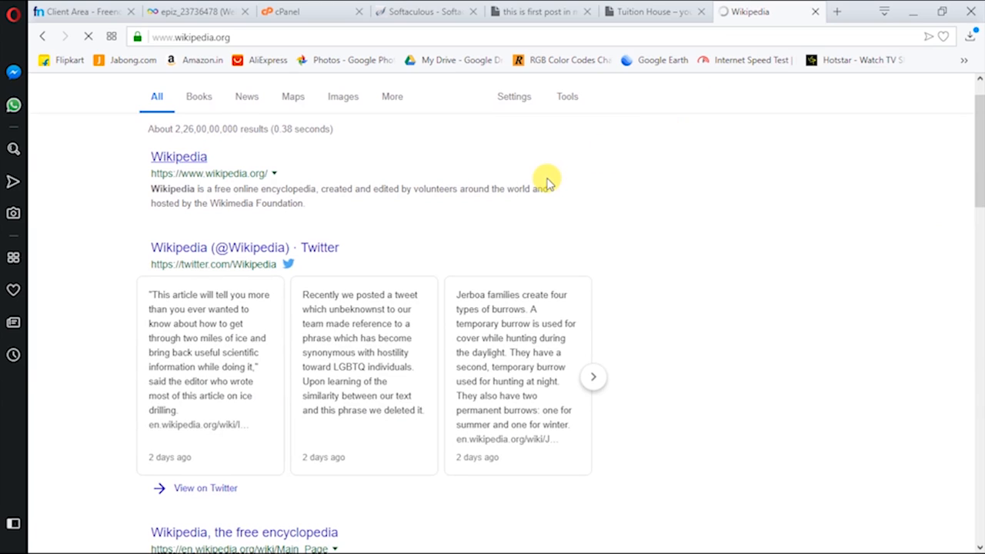
left_click(660, 10)
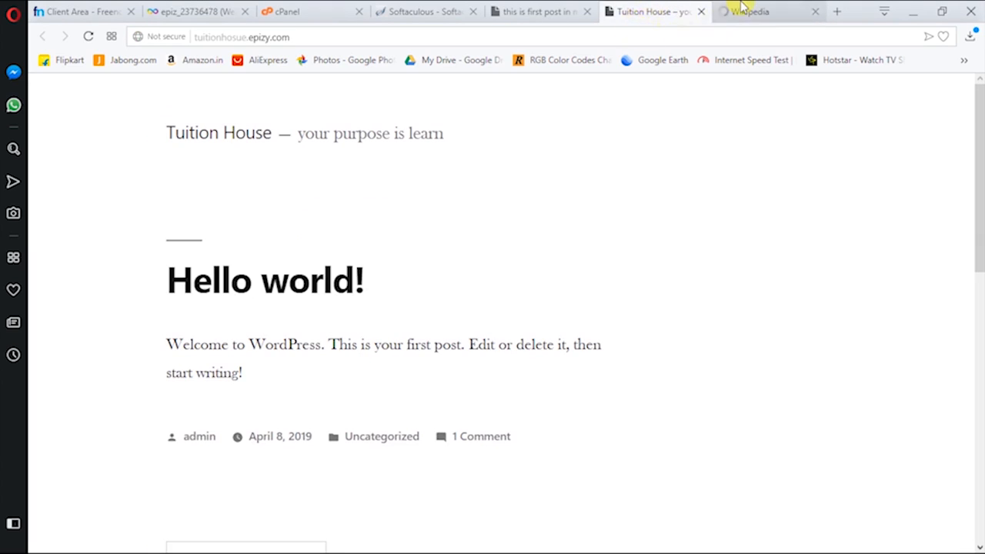
left_click(743, 11)
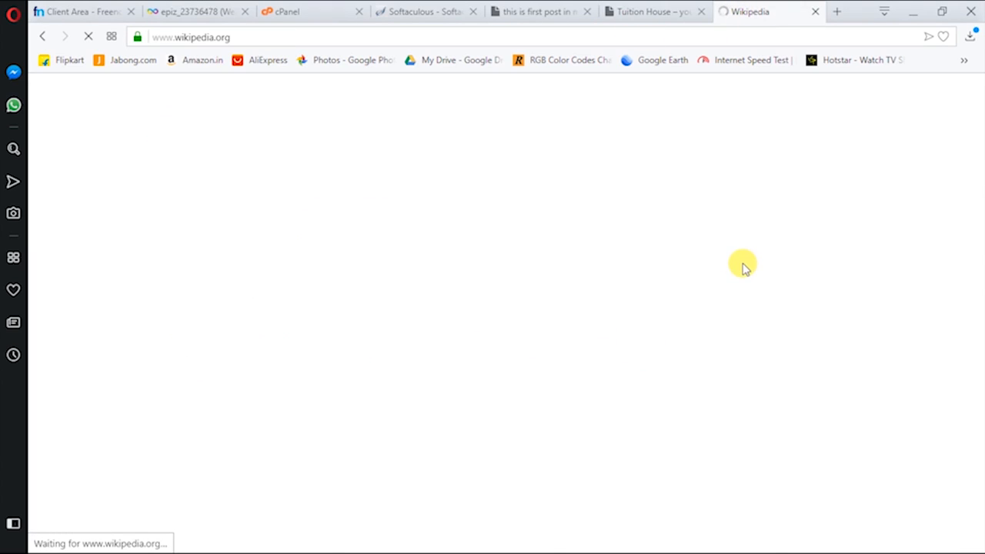